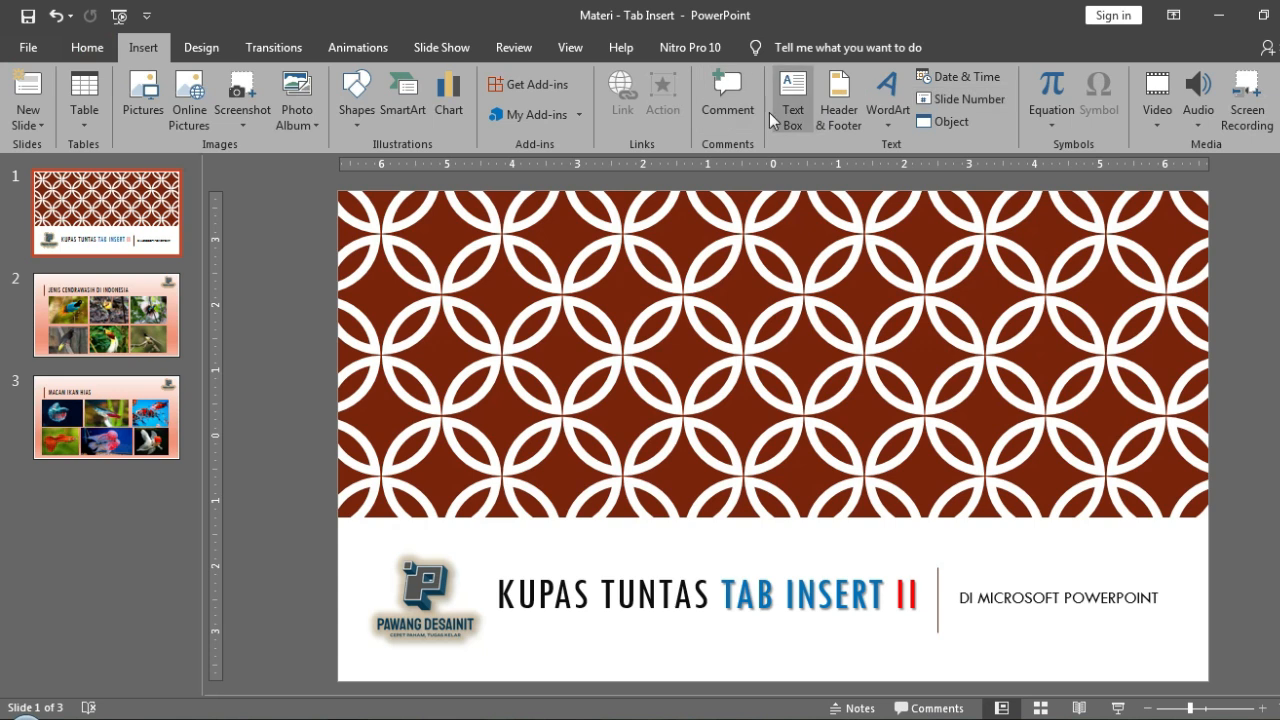
Insert a text box reading "Versi 2010-2019" on slide 1 and place it directly under the "DI MICROSOFT POWERPOINT" subtitle.
left_click(793, 106)
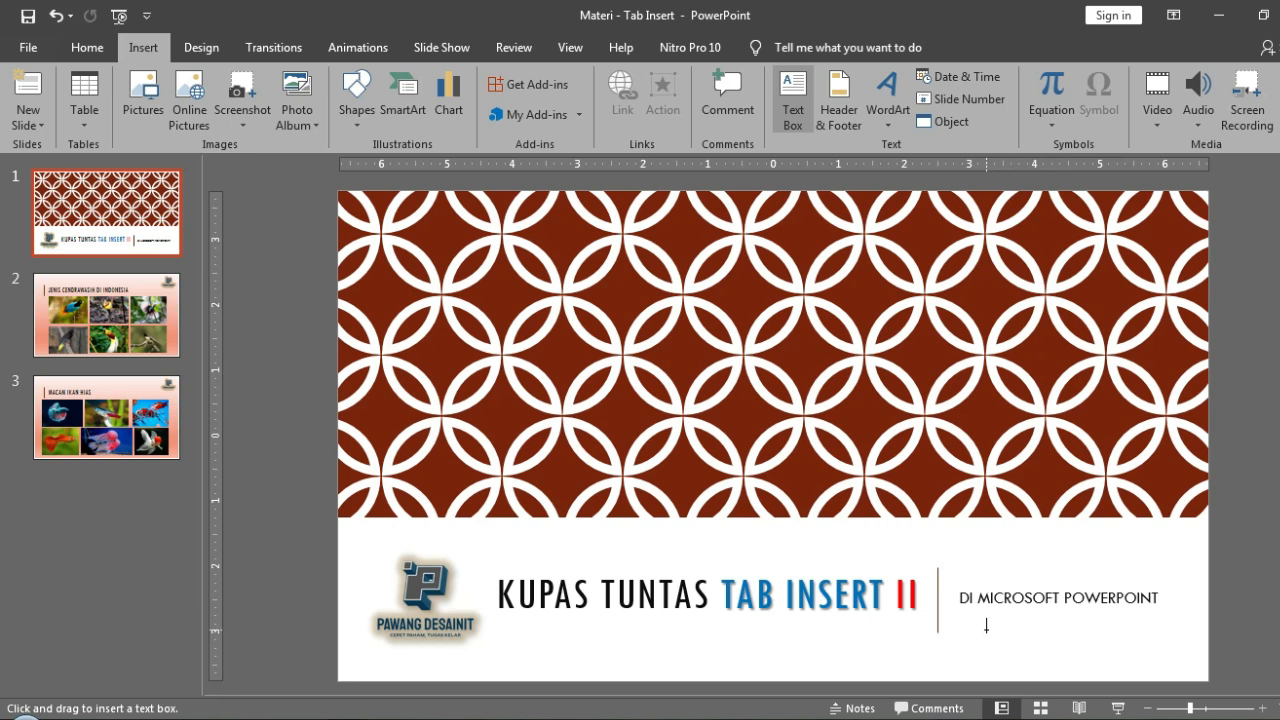
left_click(986, 625)
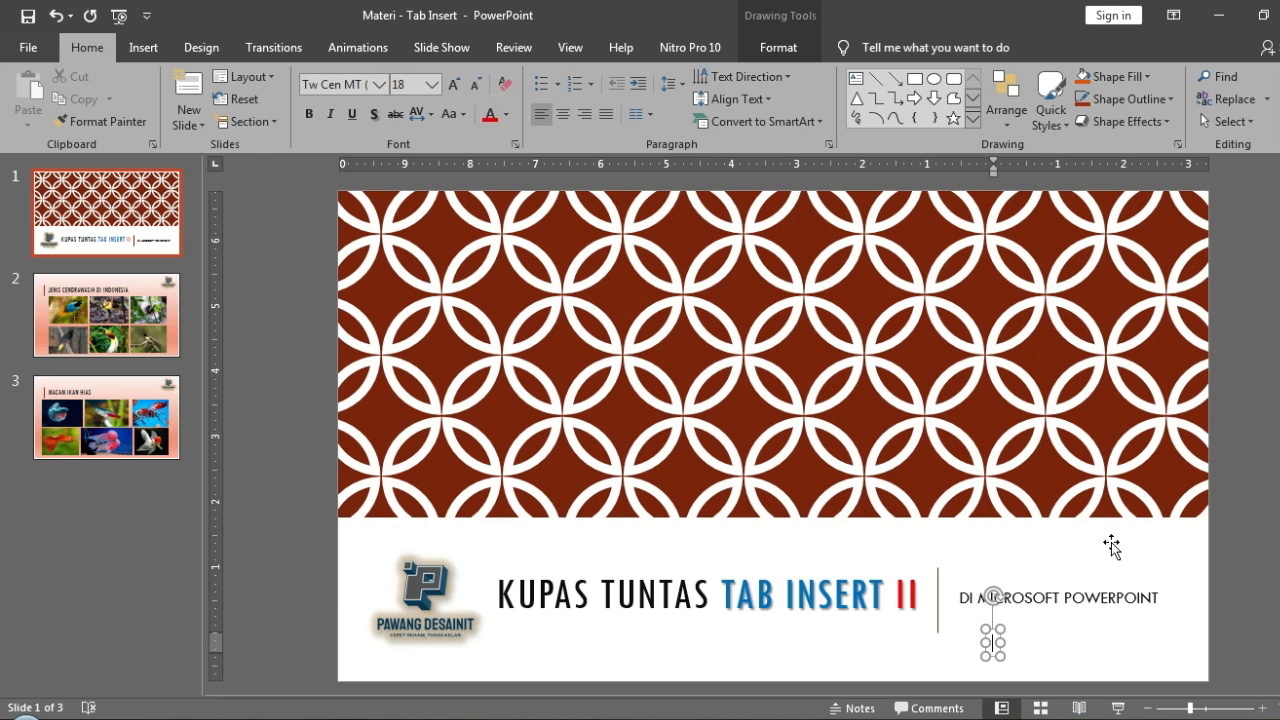
type("Versi ")
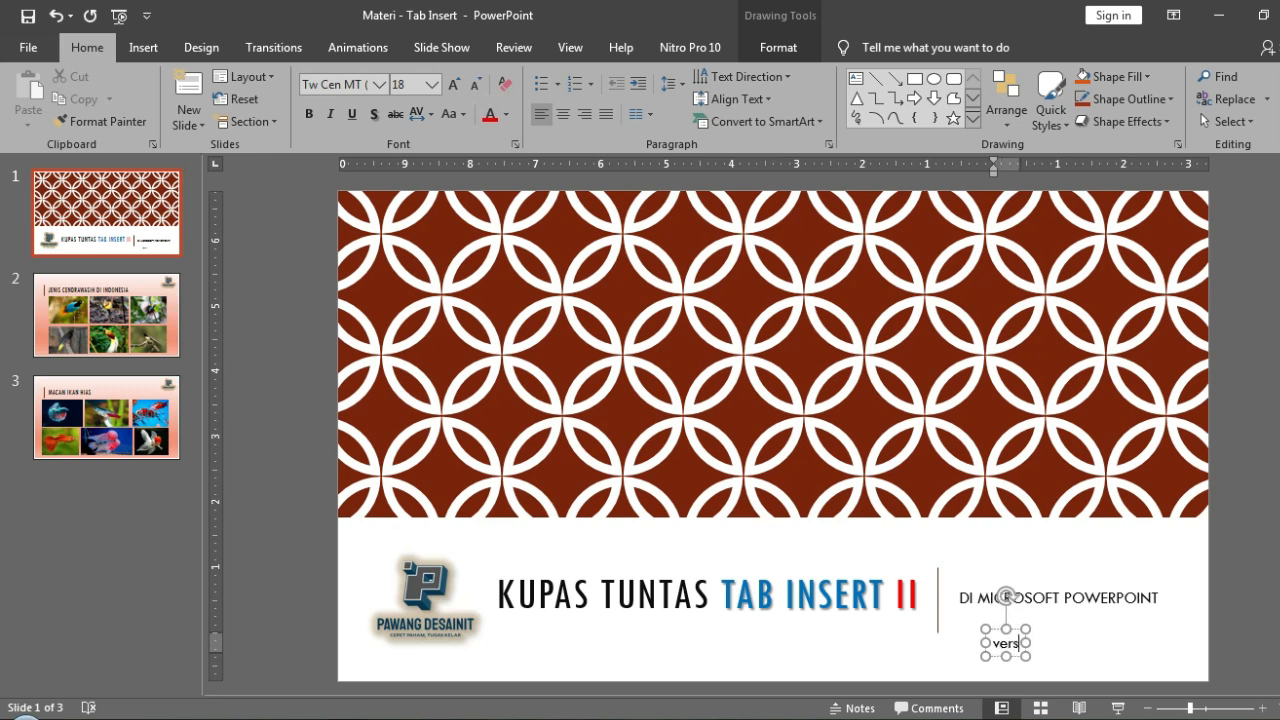
type("201")
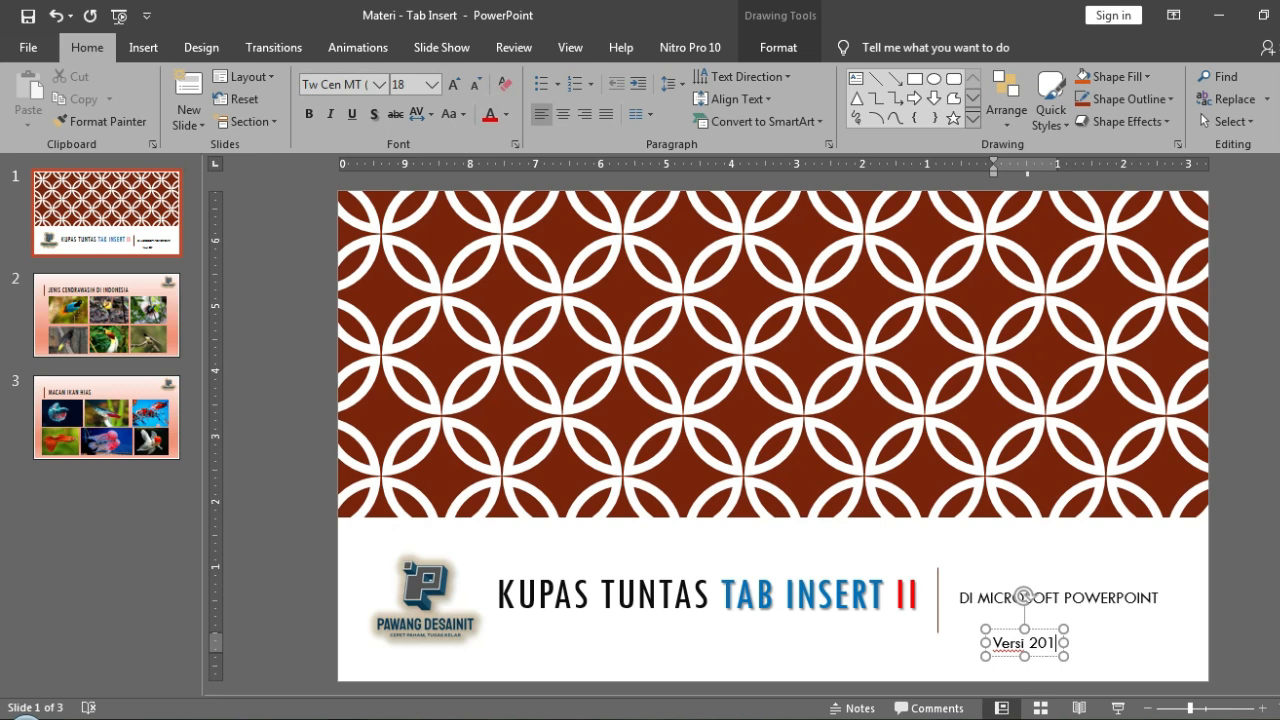
type("0-2")
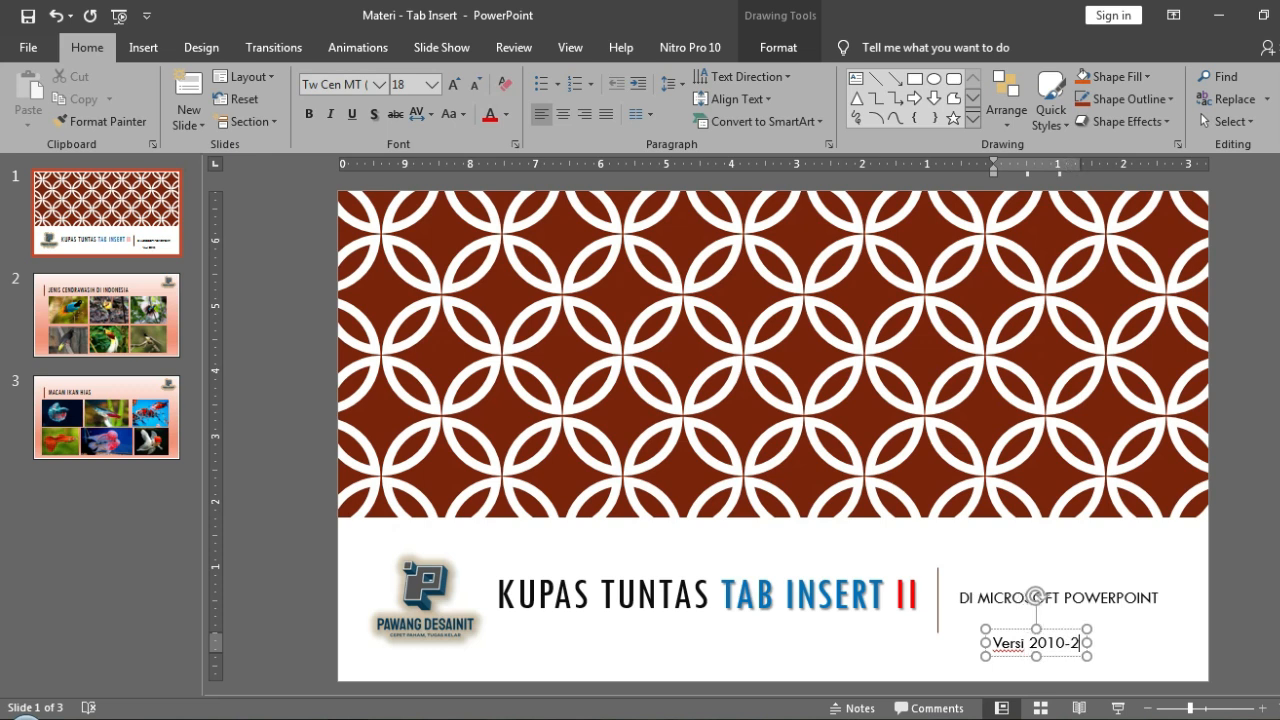
type("019")
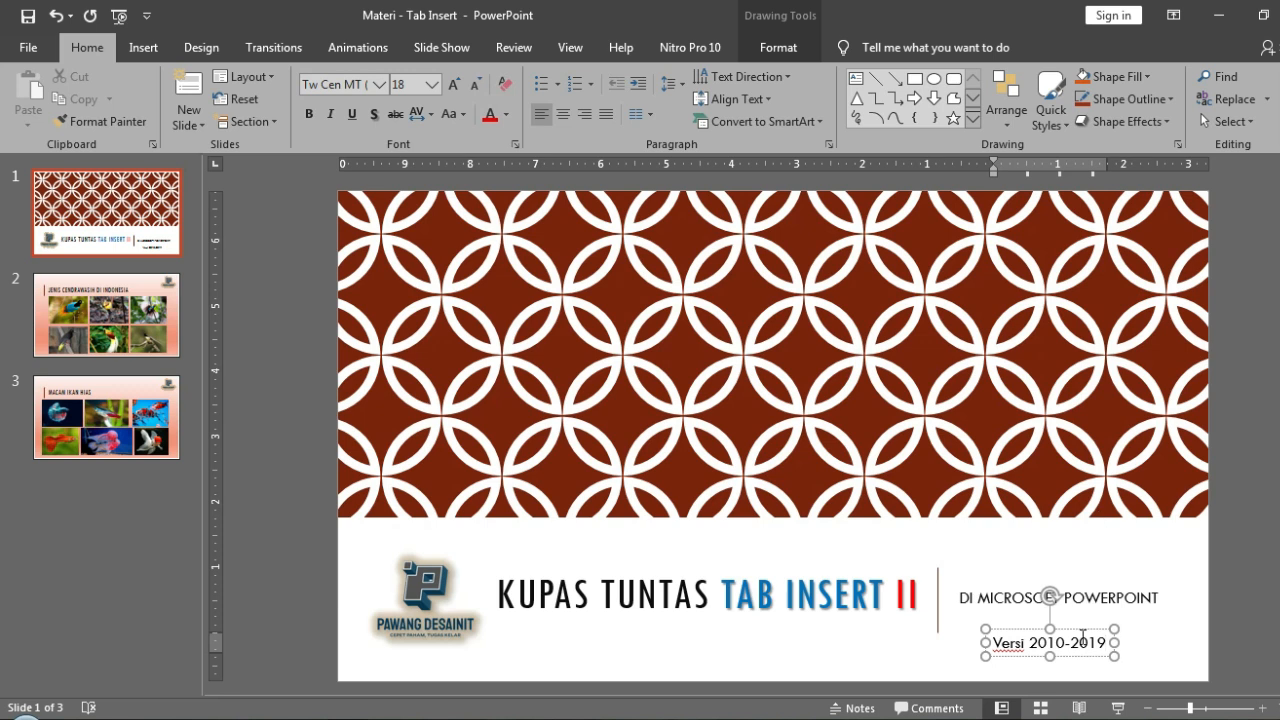
left_click_drag(1085, 640, 1106, 605)
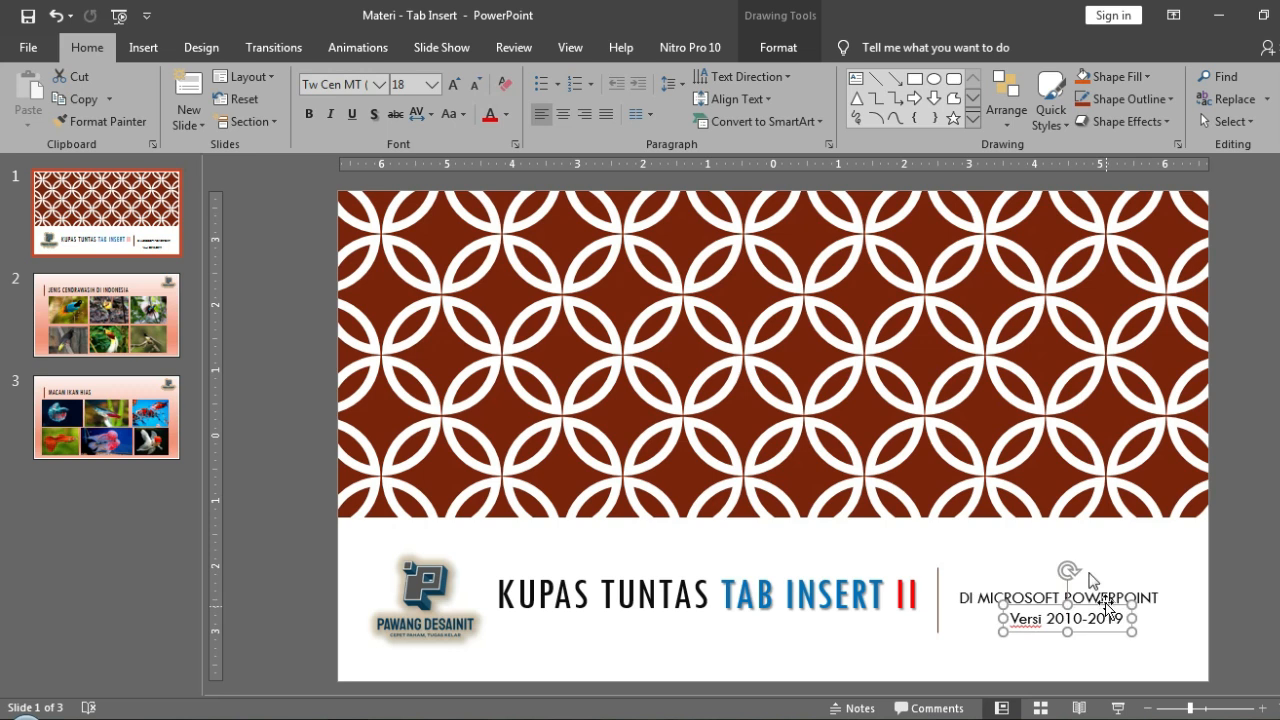
Add a trial text box with random letters below the title and delete it.
left_click(855, 80)
left_click(630, 645)
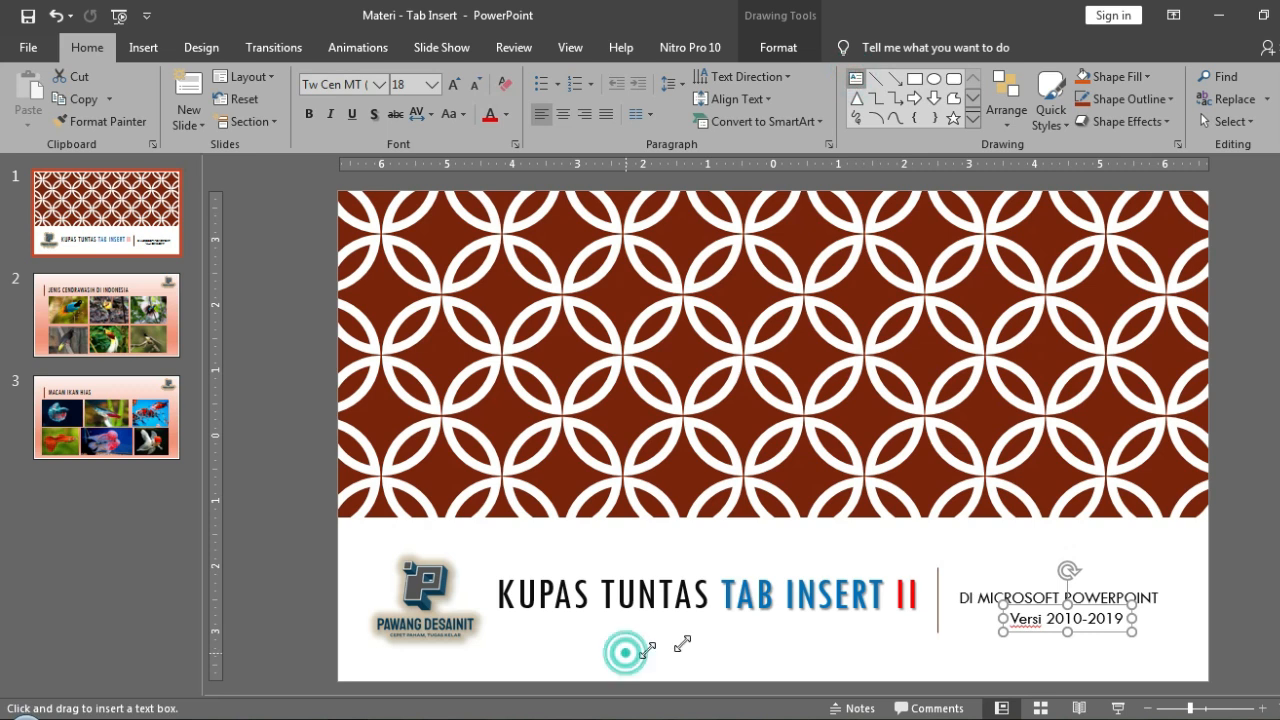
type("Sdh")
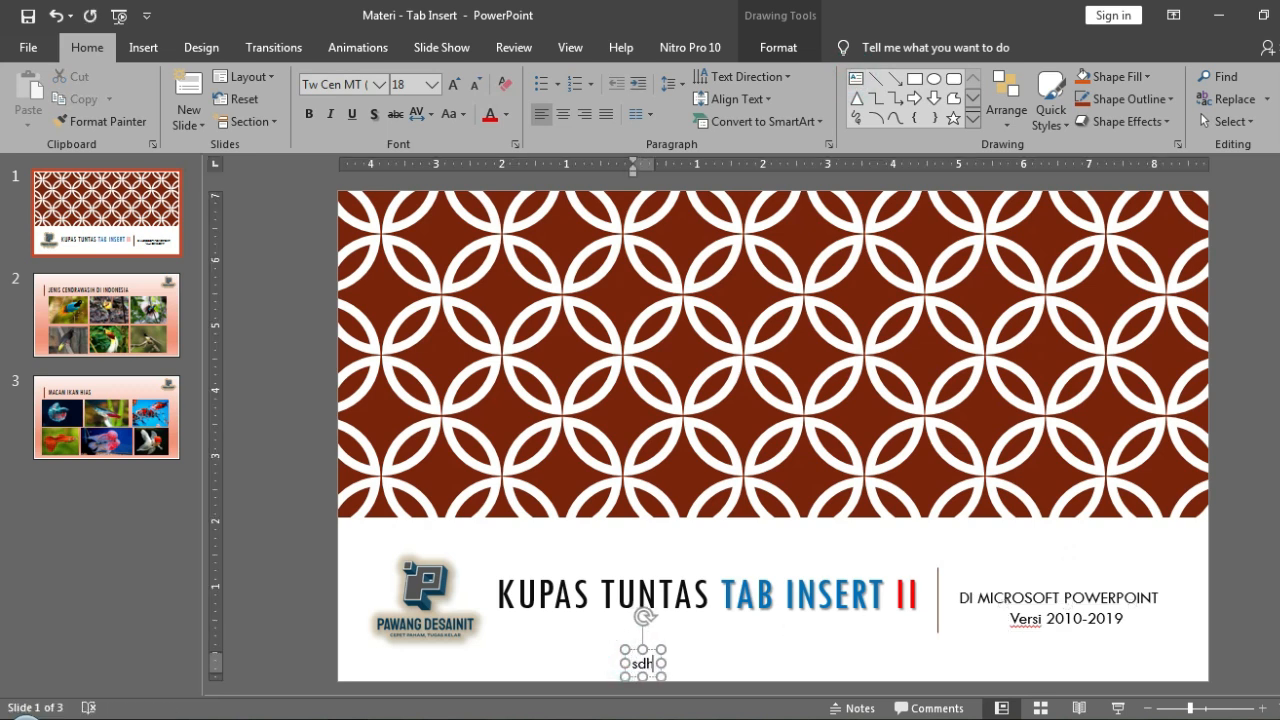
type("jkp;l,kmjnhgdxcvkjb")
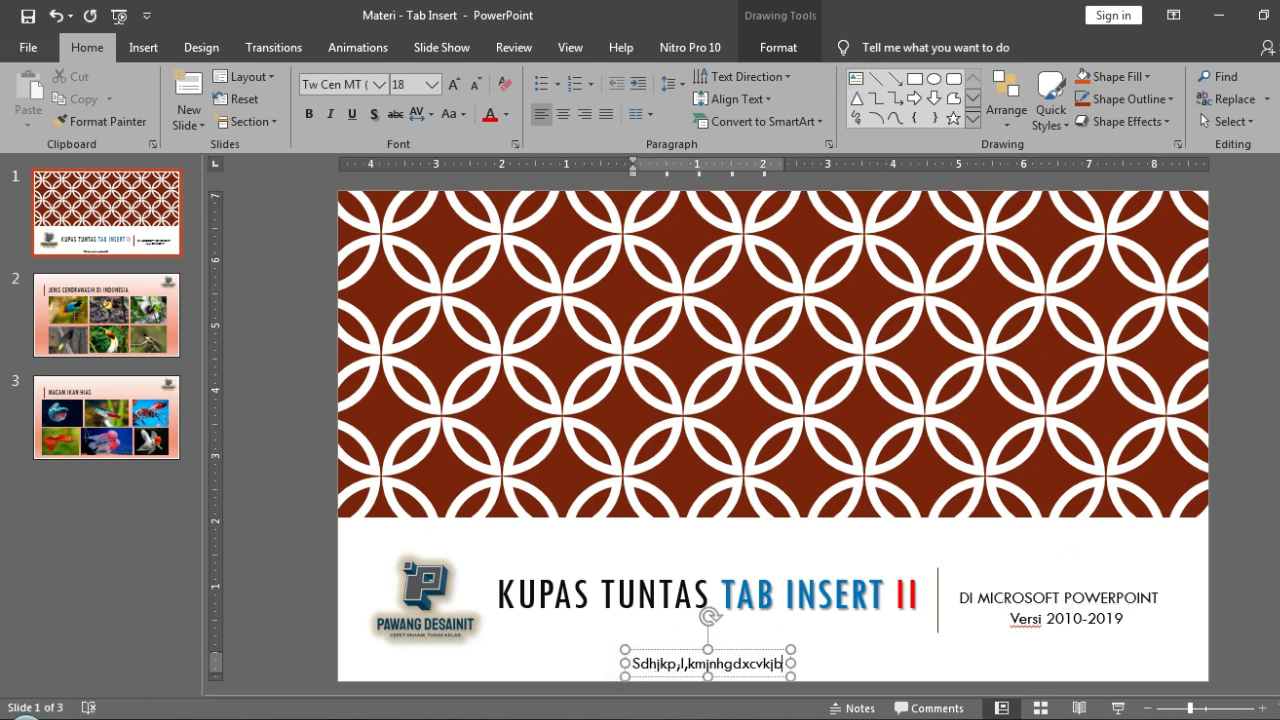
left_click(750, 651)
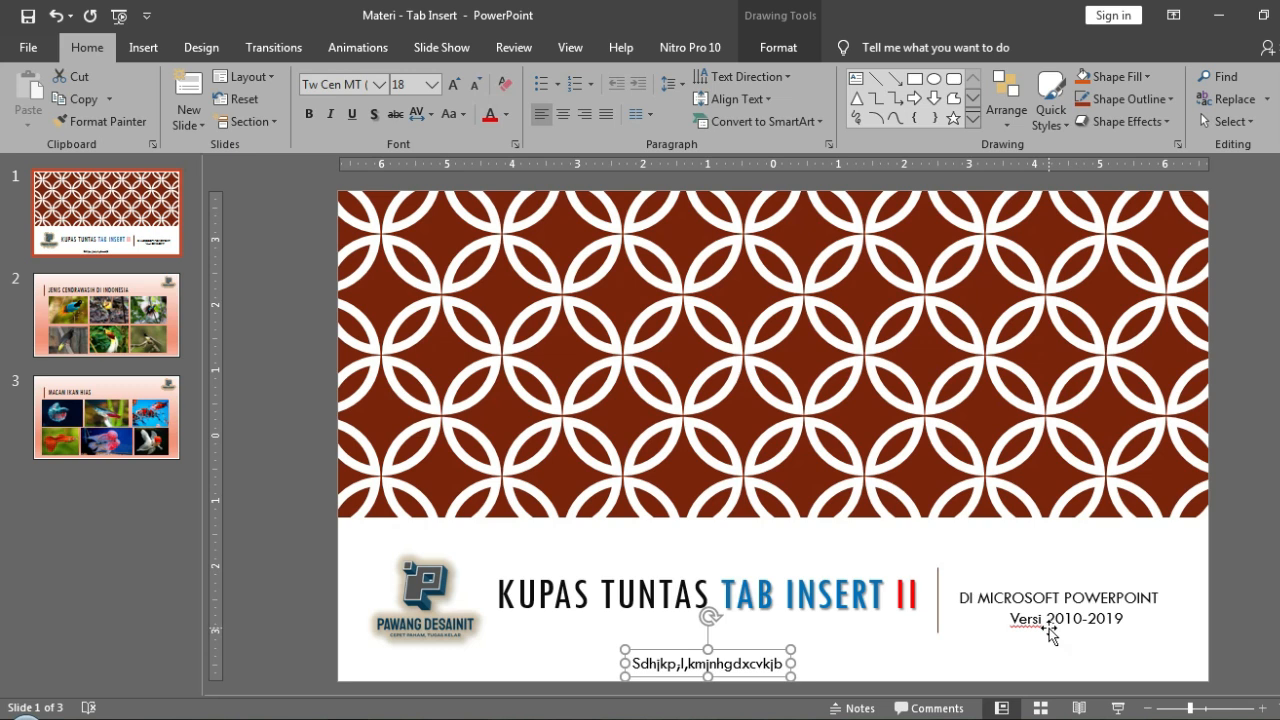
key("Delete")
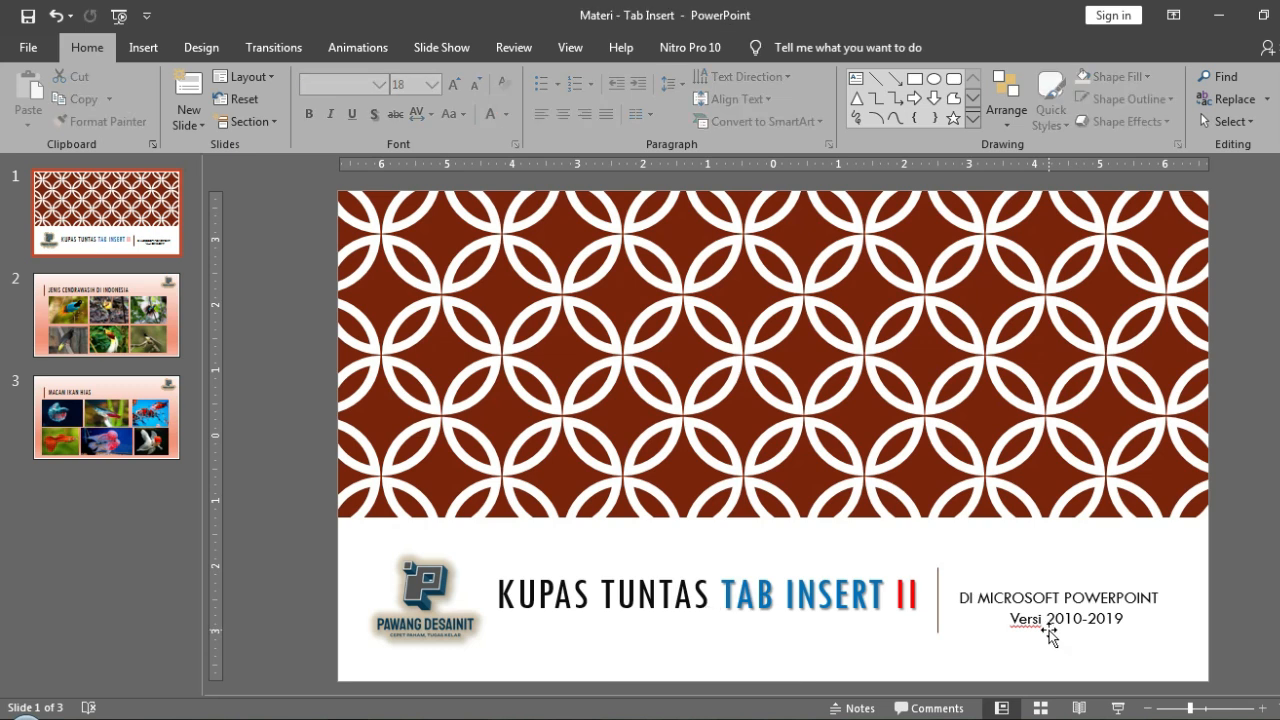
left_click(1048, 632)
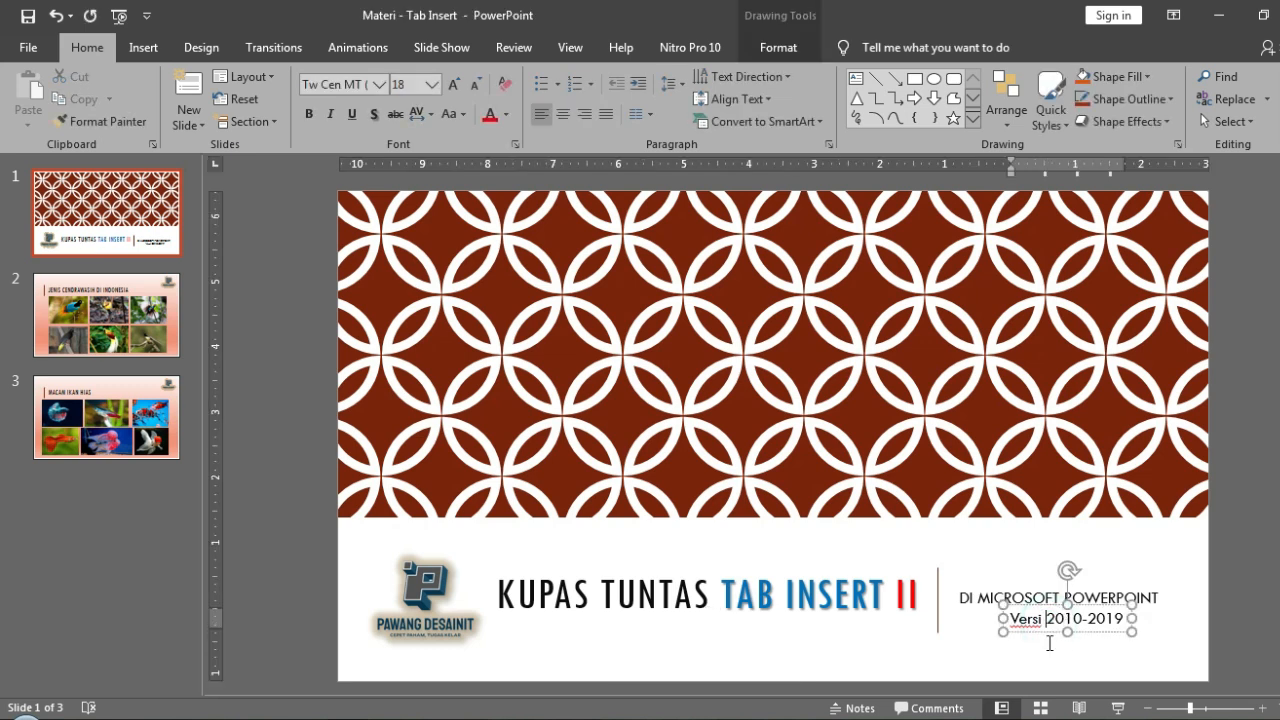
left_click(1050, 632)
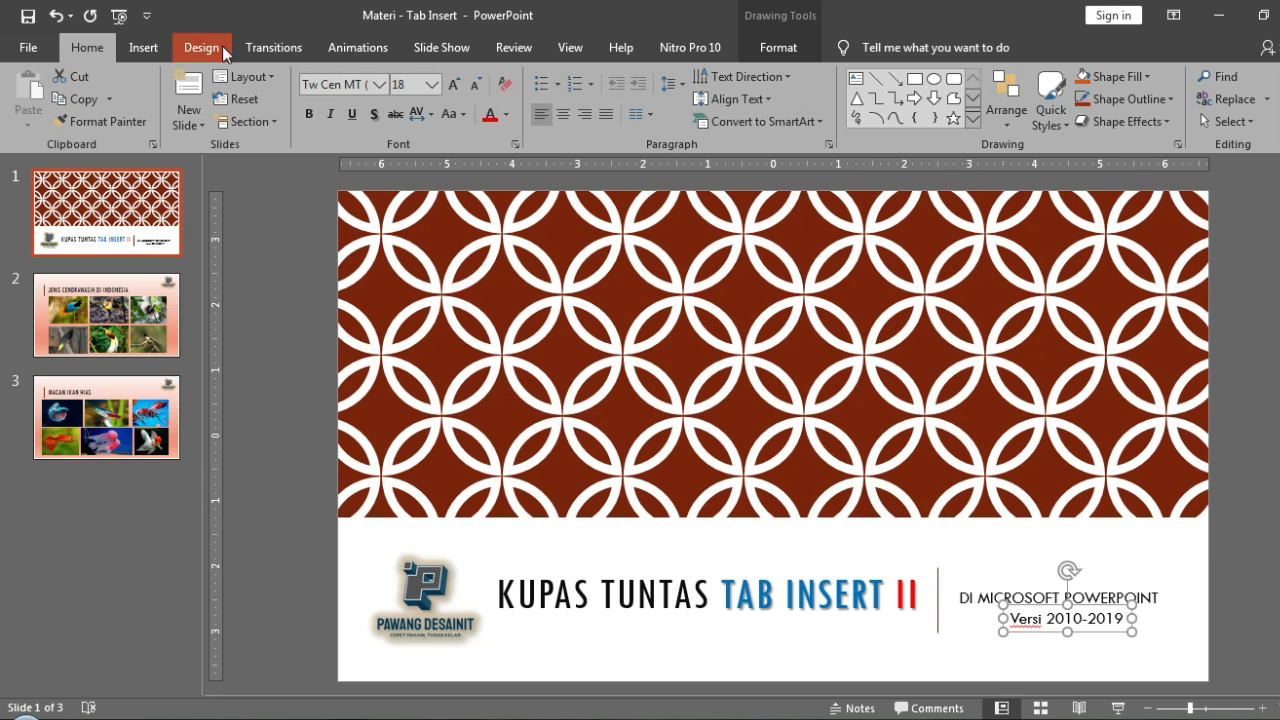
left_click(143, 47)
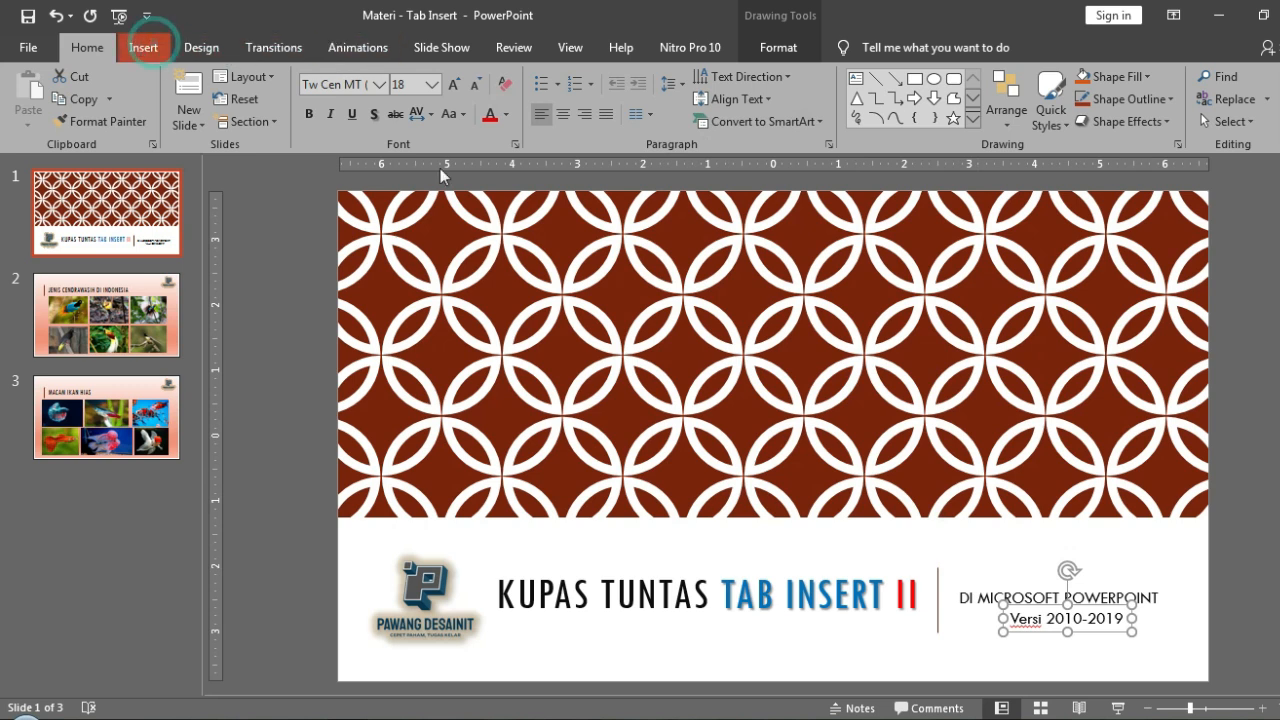
left_click(1107, 596)
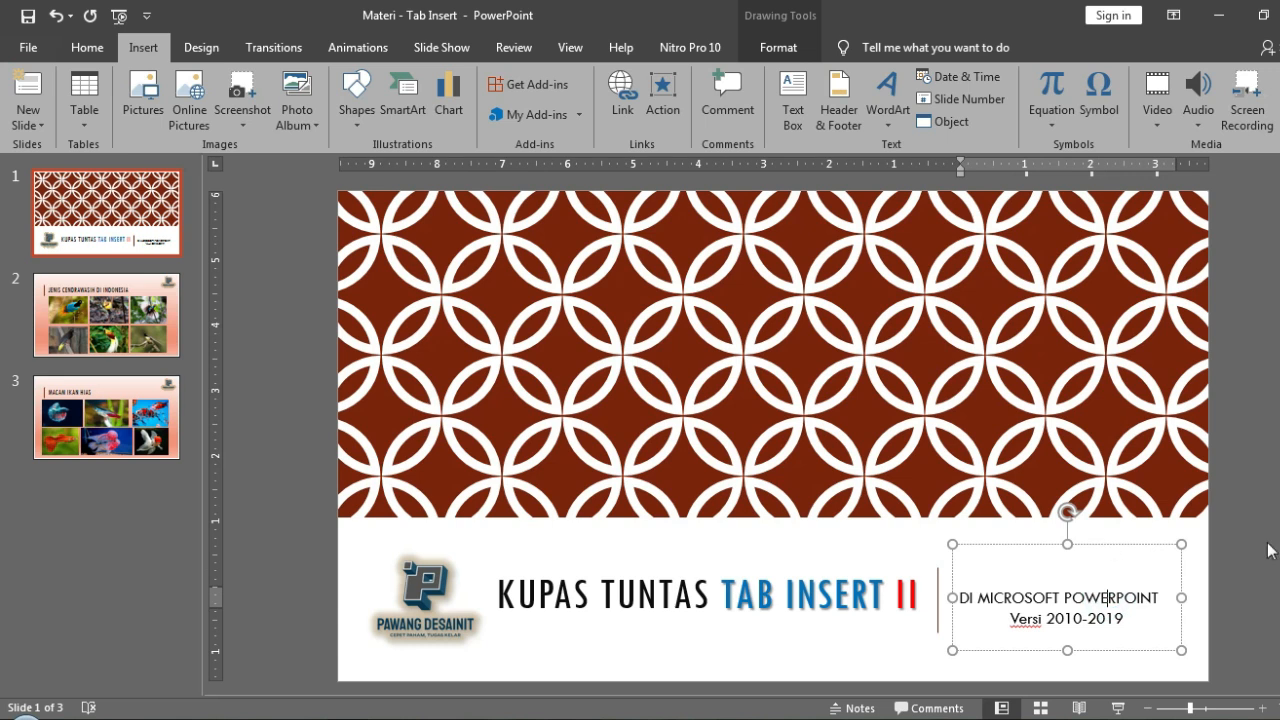
left_click(1105, 619)
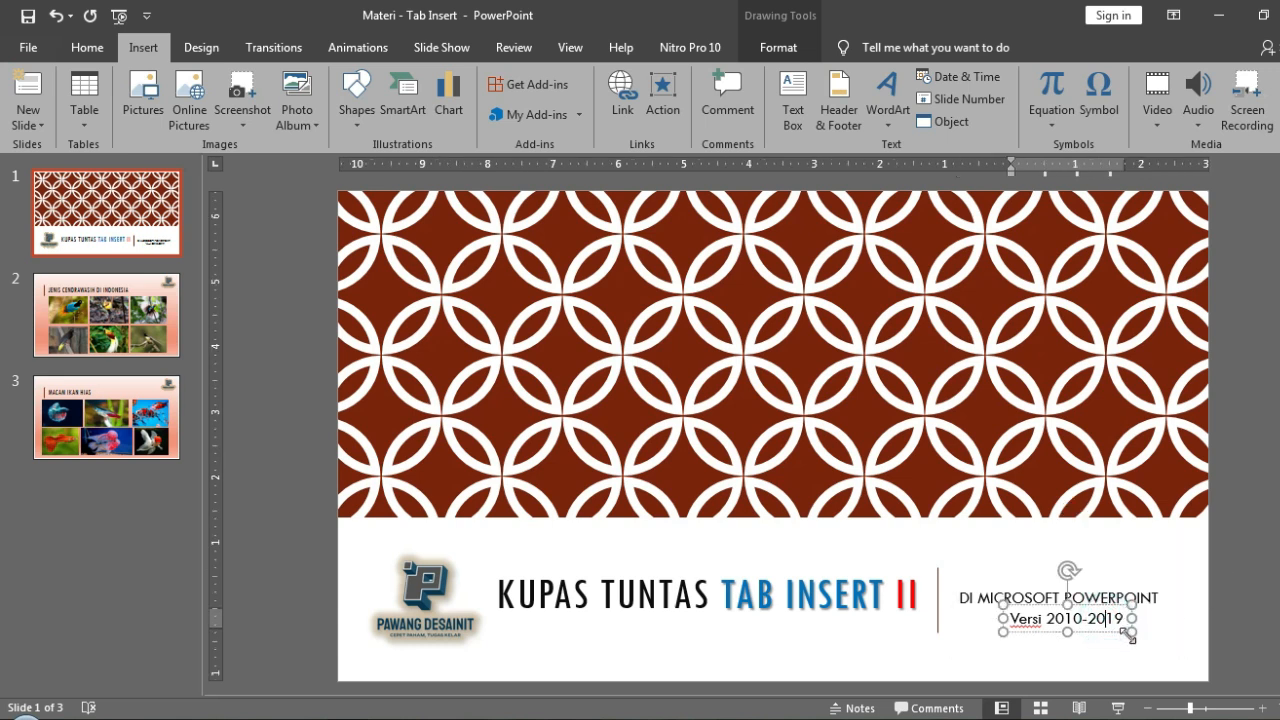
left_click(1128, 634)
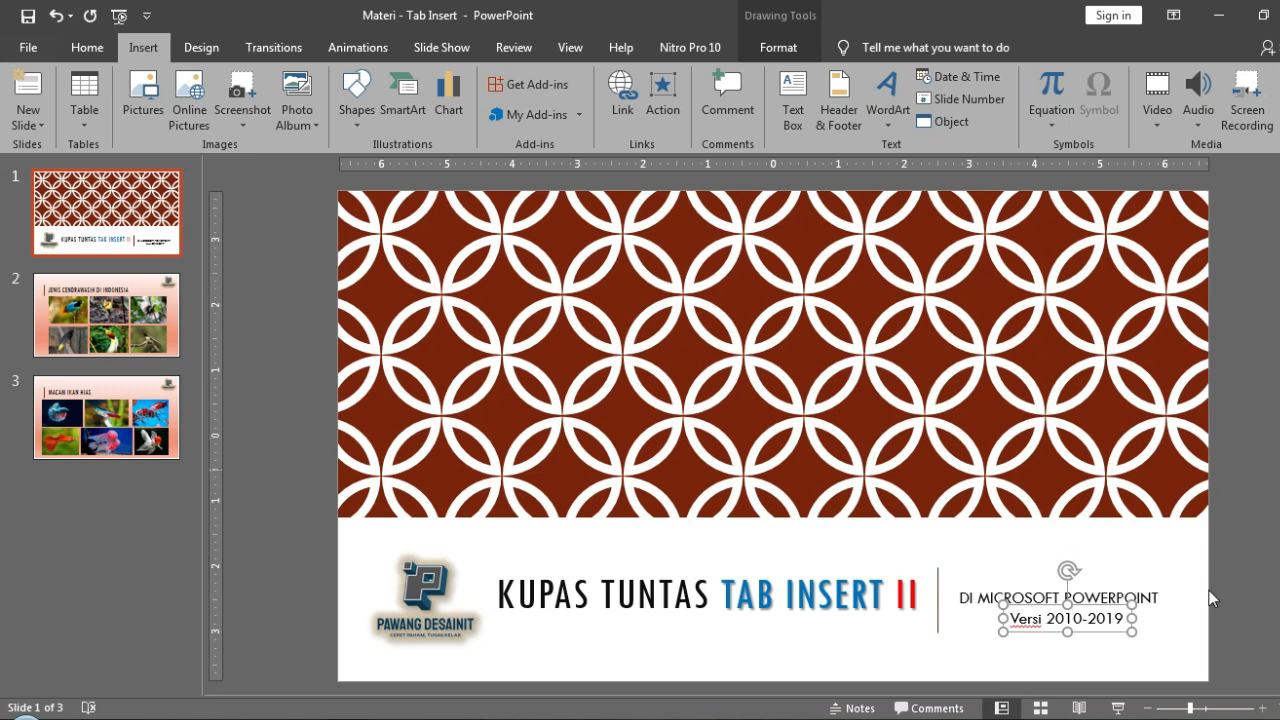
Nudge the "DI MICROSOFT POWERPOINT" subtitle box slightly upward in small increments.
left_click(1162, 604)
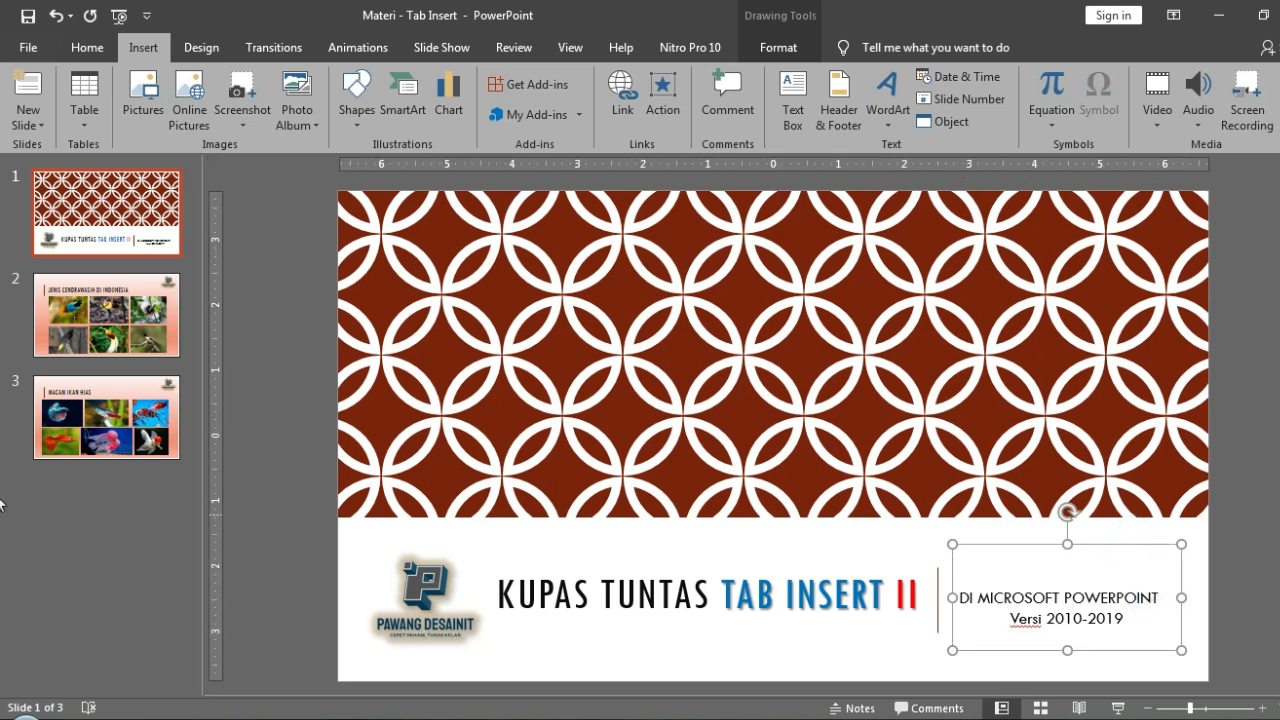
key("ctrl+Up")
key("ctrl+Up")
key("ctrl+Up")
key("ctrl+Up")
key("ctrl+Up")
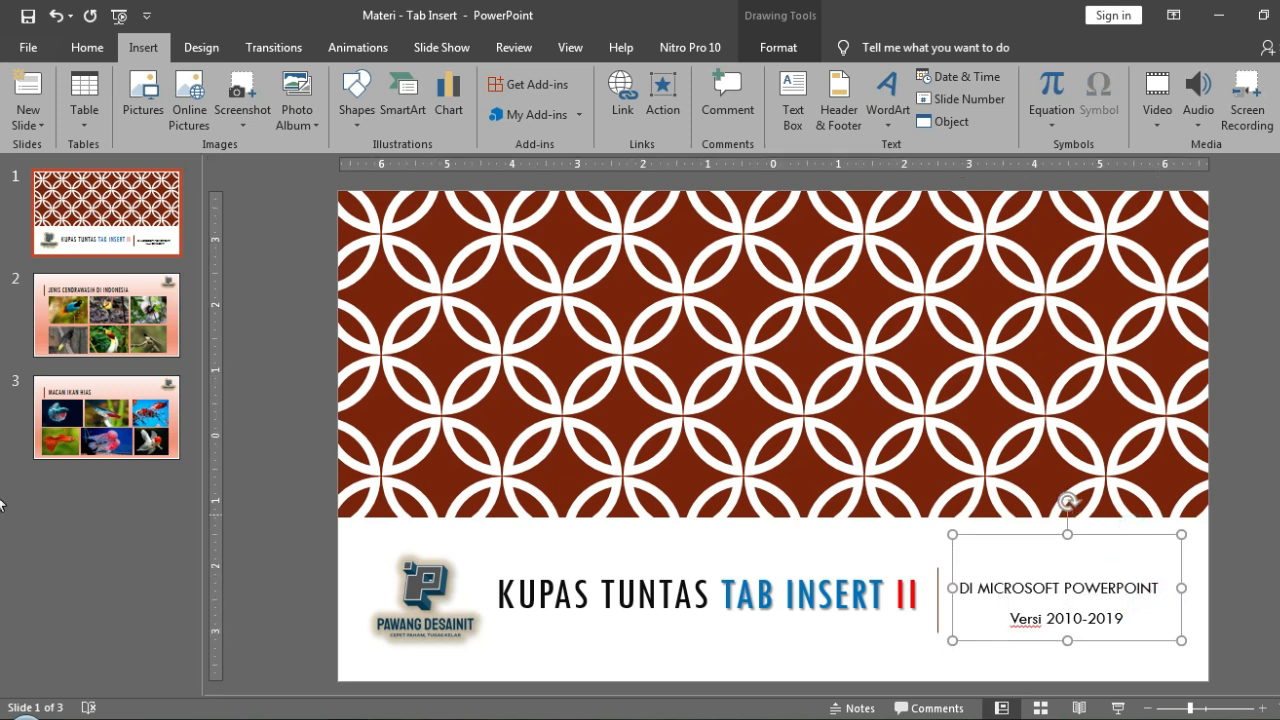
left_click(1166, 645)
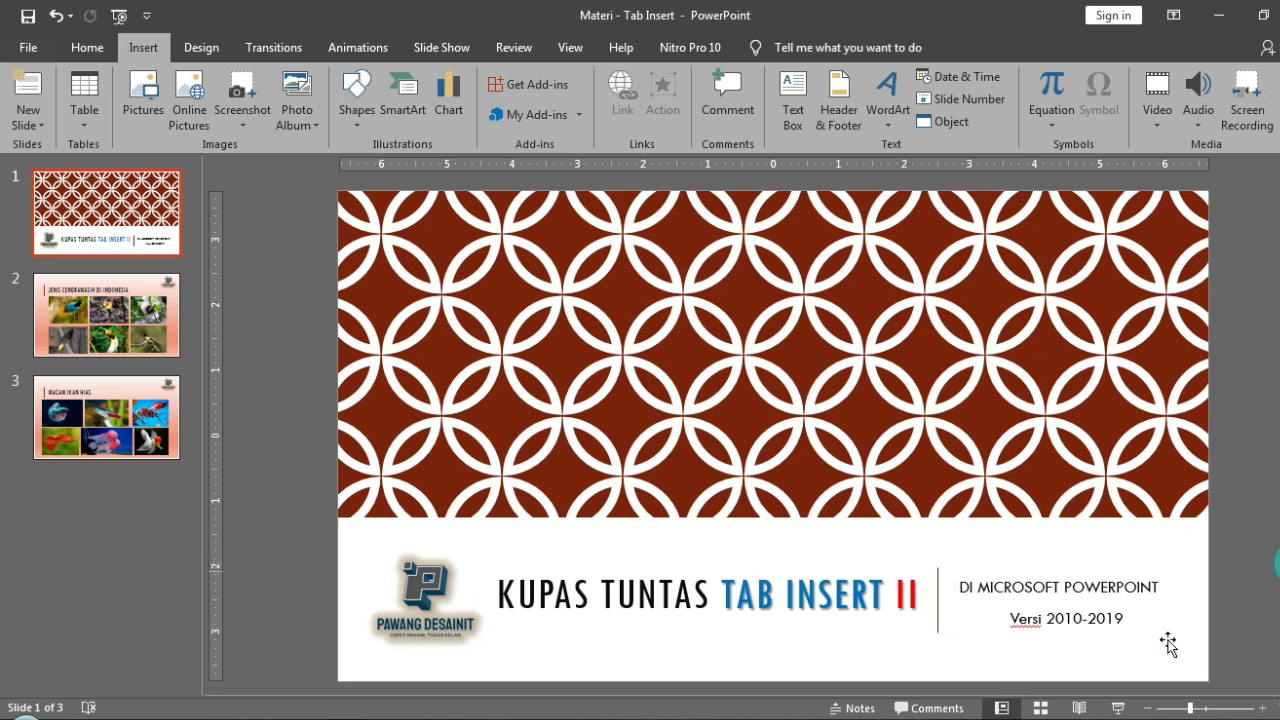
Nudge the "Versi 2010-2019" text box slightly upward, closer to the subtitle.
left_click(1108, 628)
left_click(1108, 632)
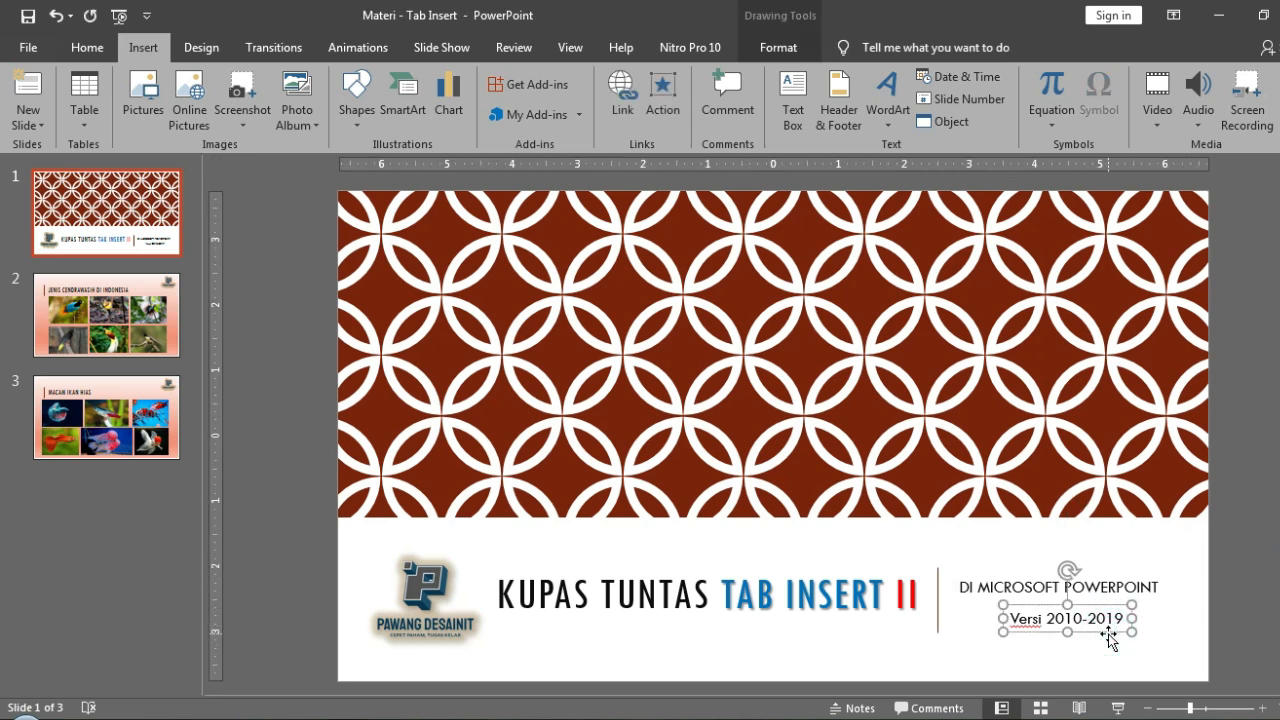
key("ctrl+Up")
key("ctrl+Up")
key("ctrl+Up")
key("ctrl+Up")
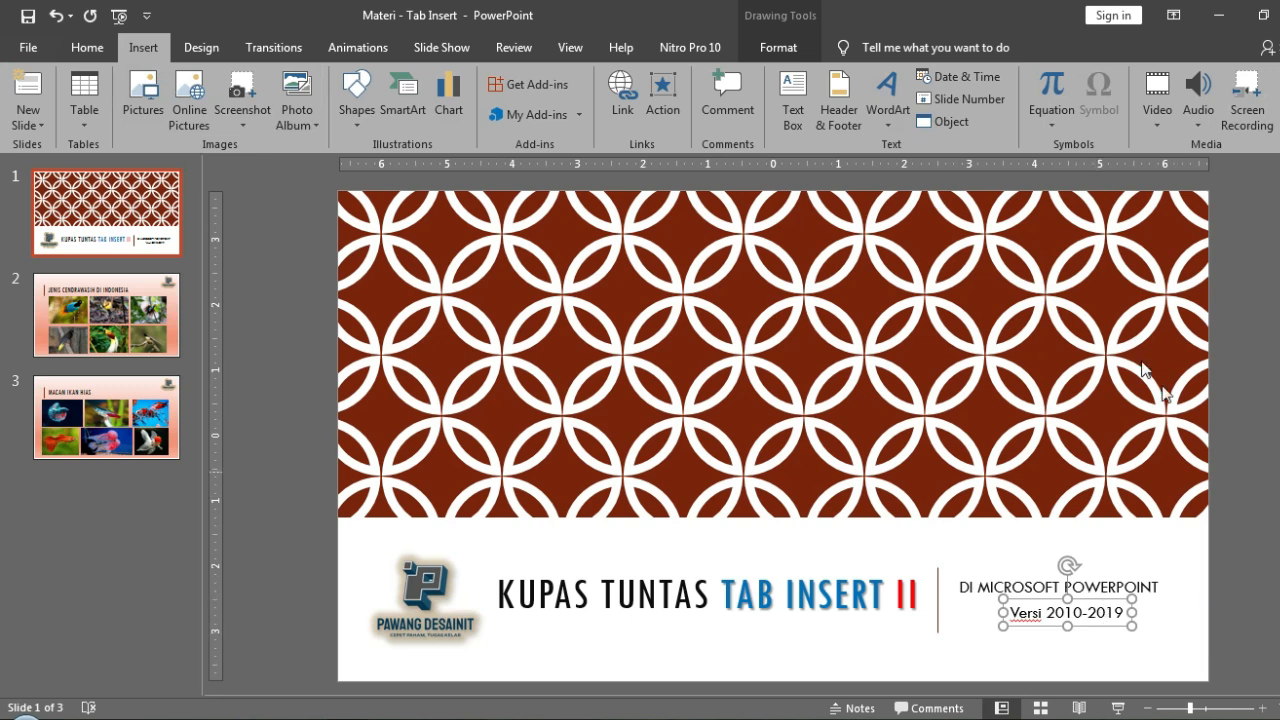
Apply the light orange gradient theme style from the fourth row of shape styles to the "Versi 2010-2019" text box.
left_click(806, 48)
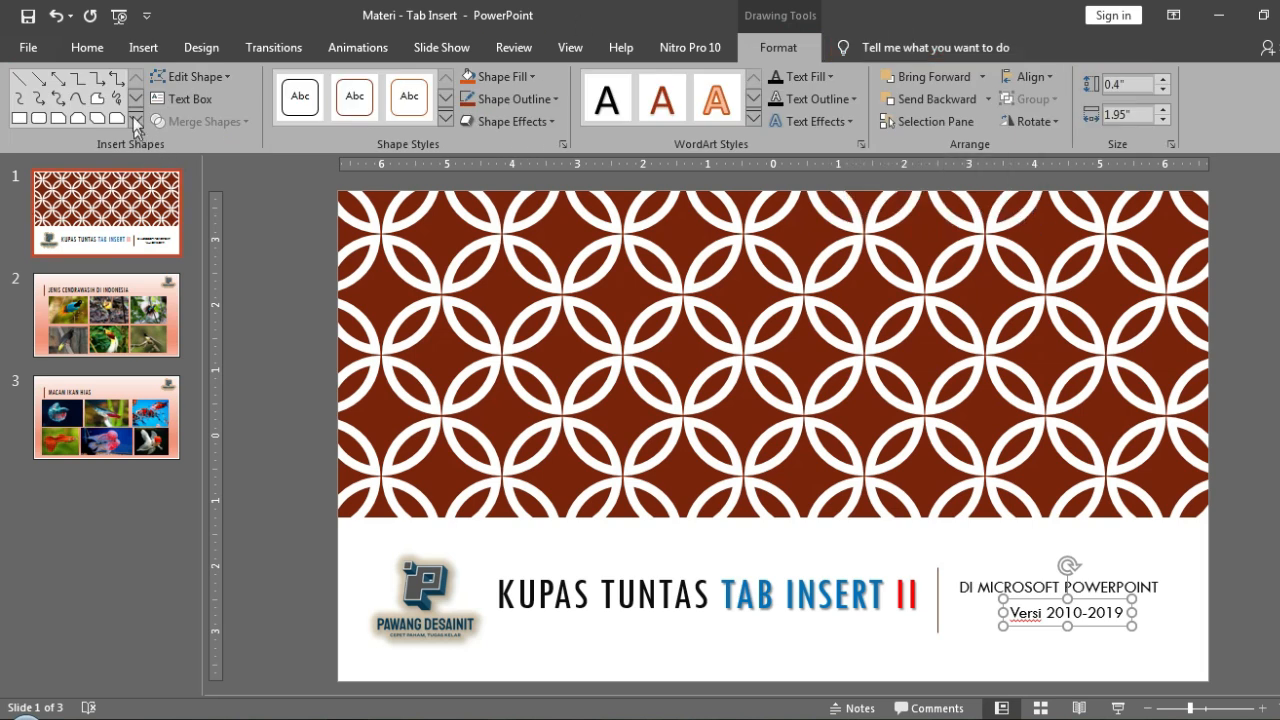
left_click(214, 82)
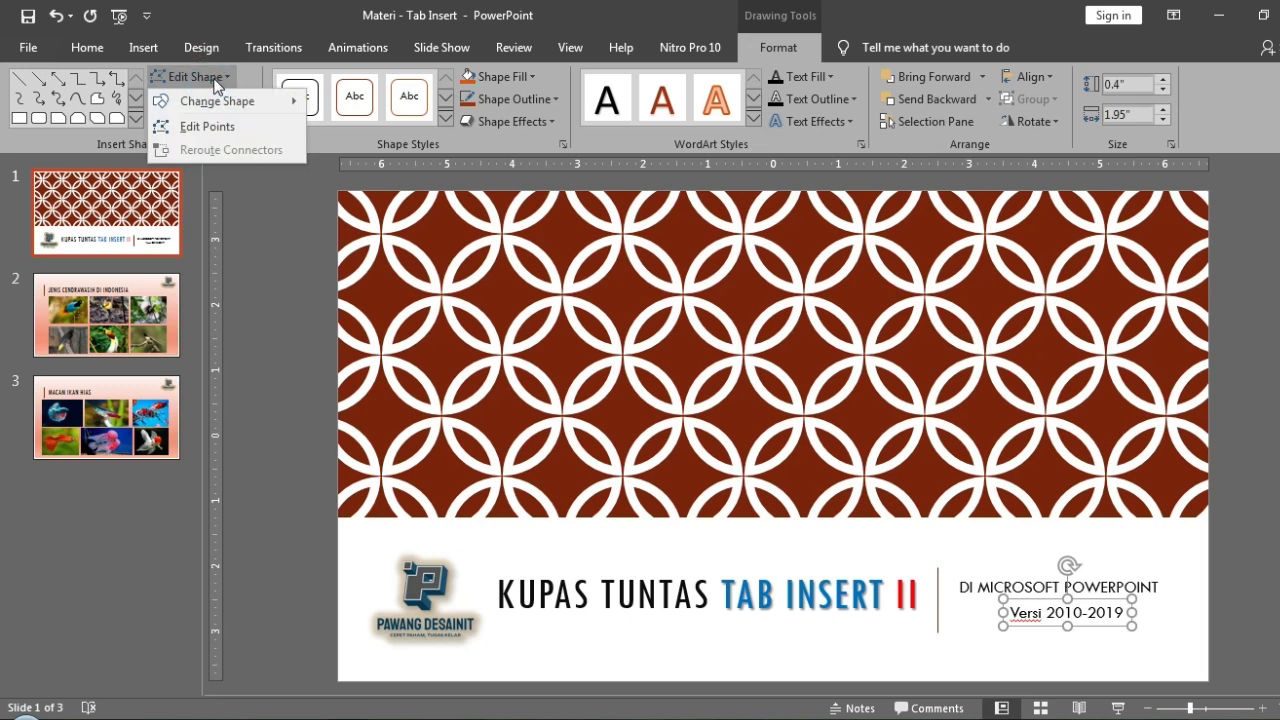
left_click(254, 13)
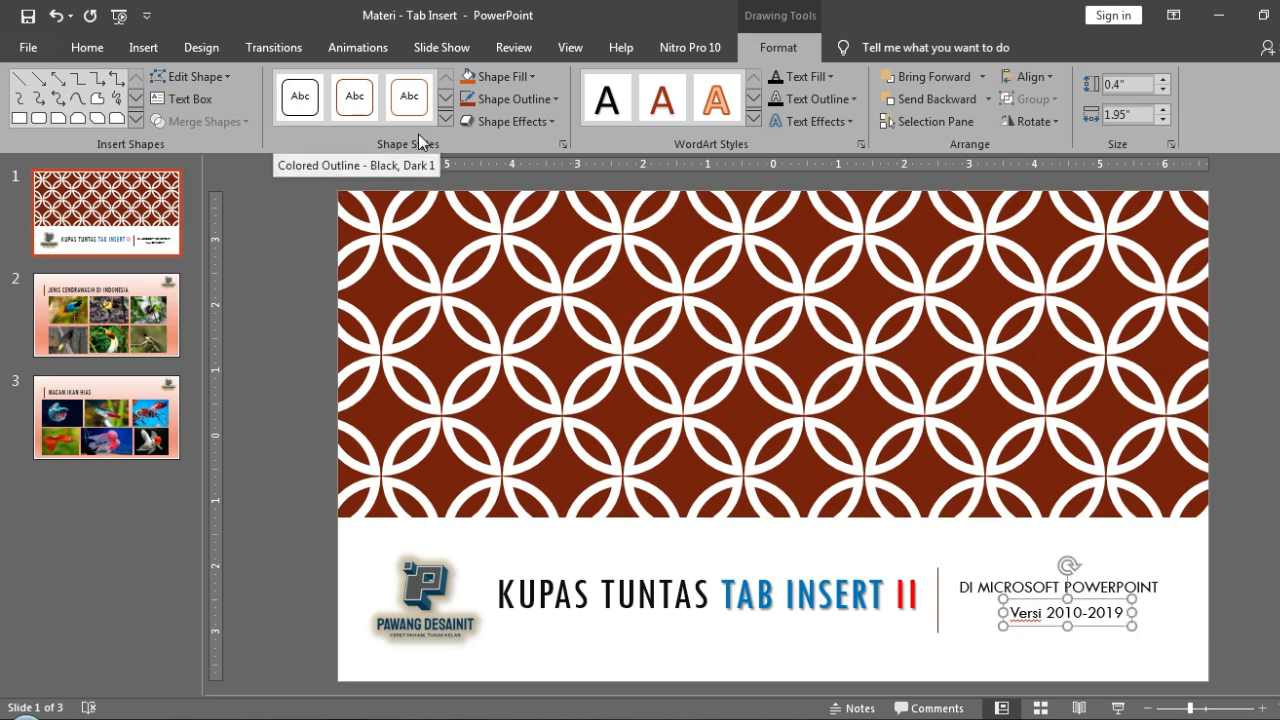
left_click(446, 121)
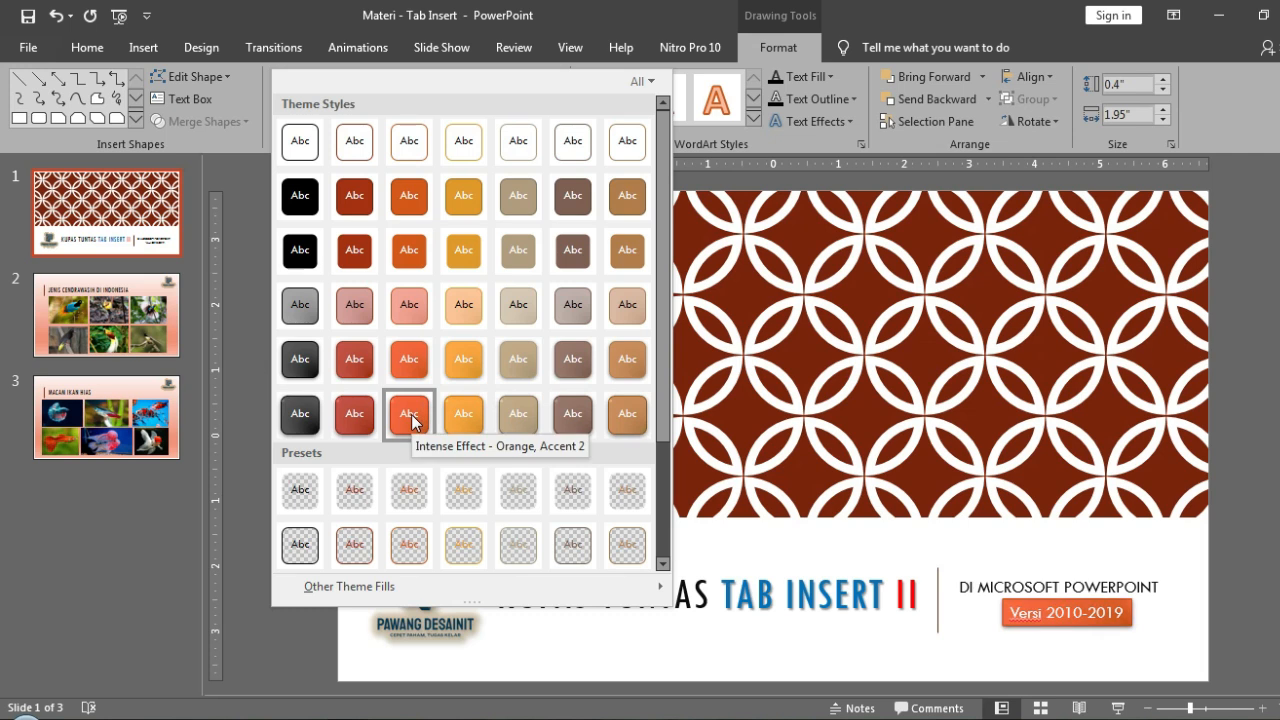
left_click(428, 317)
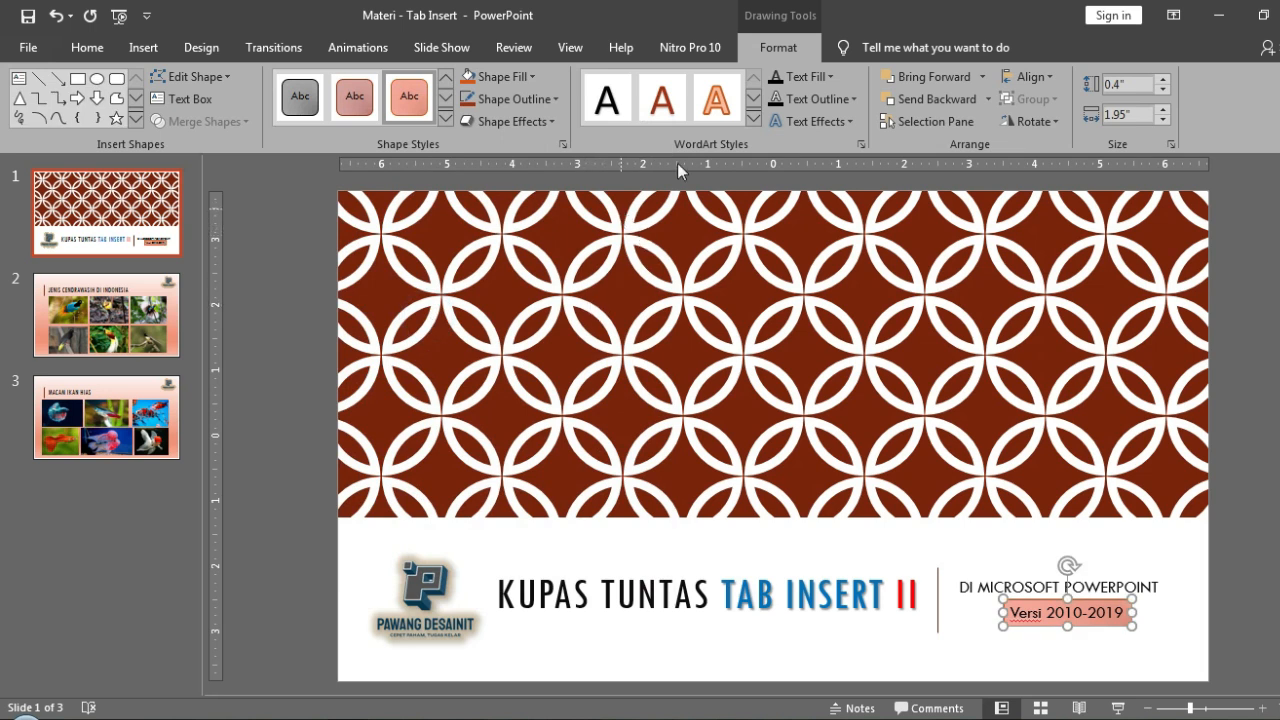
Change the shape fill of the "Versi 2010-2019" text box to the standard light green.
left_click(525, 74)
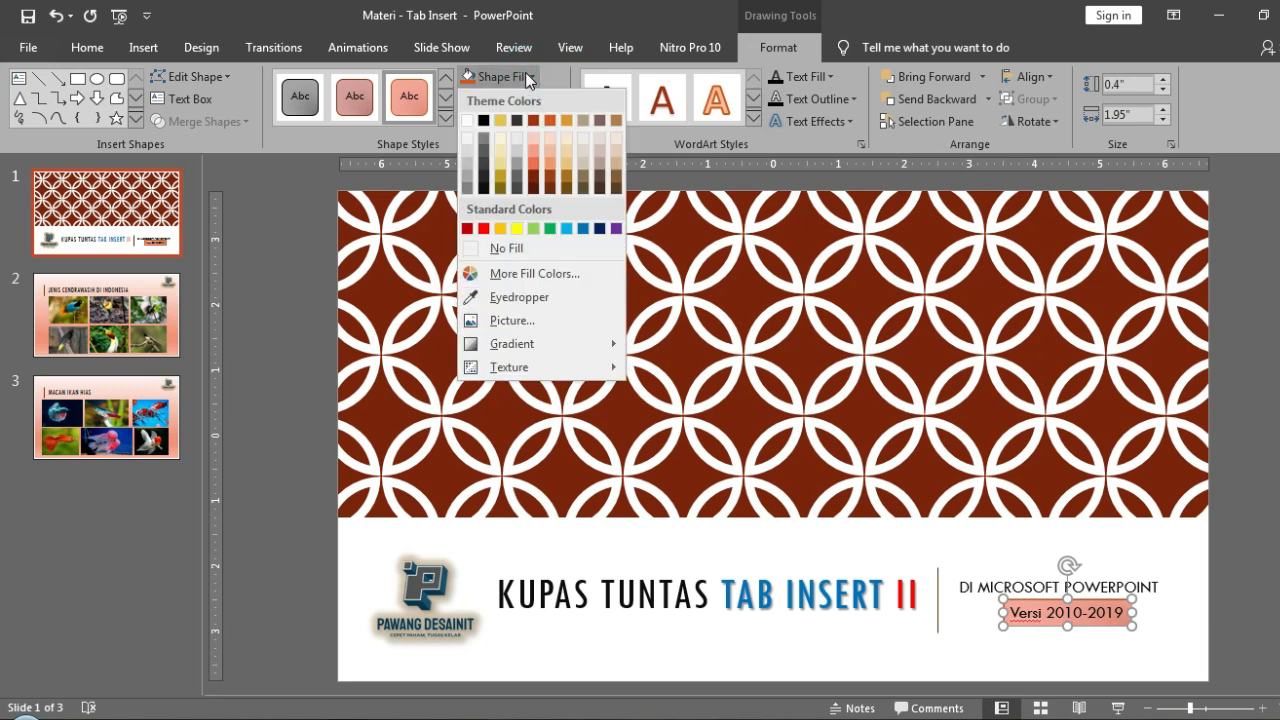
left_click(535, 227)
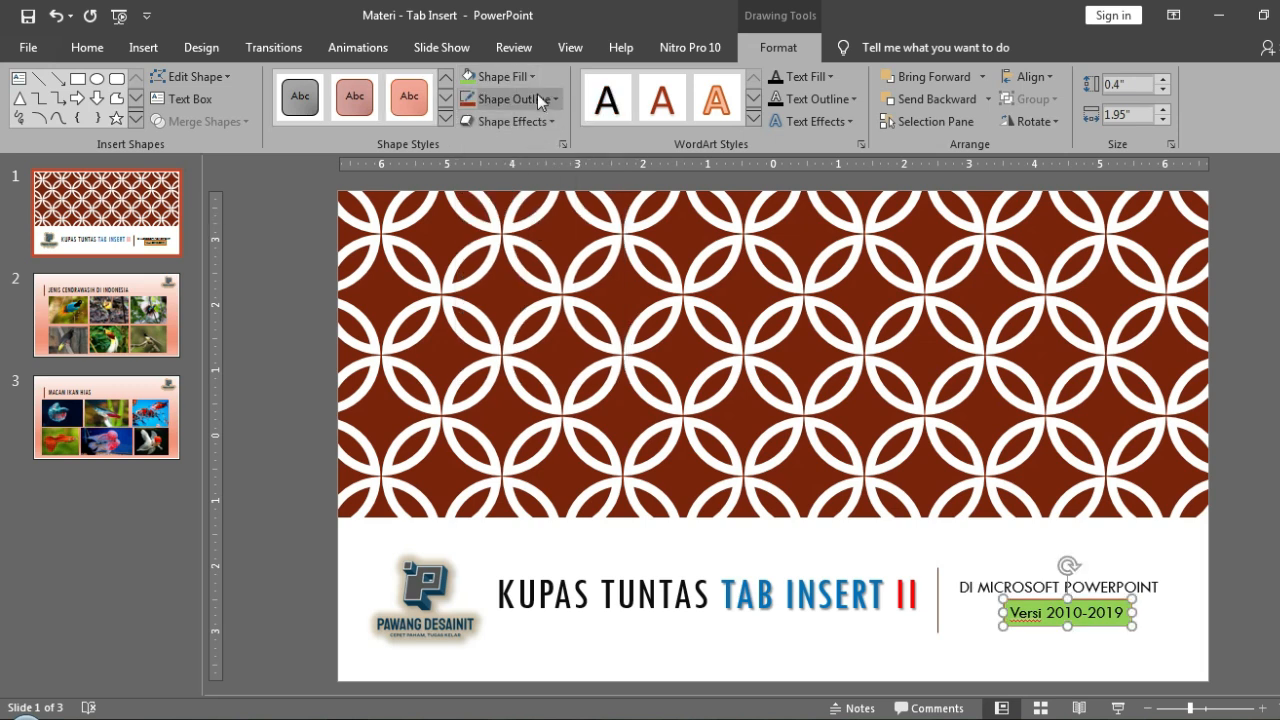
left_click(743, 648)
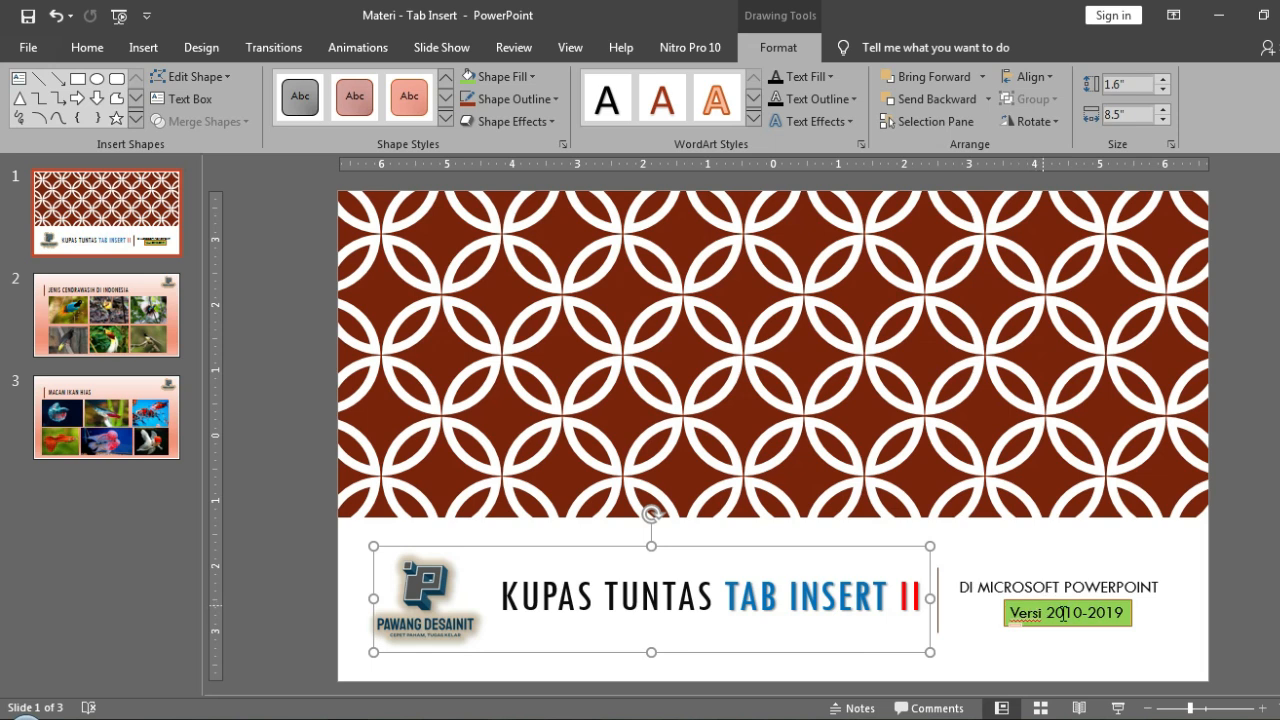
left_click(1063, 613)
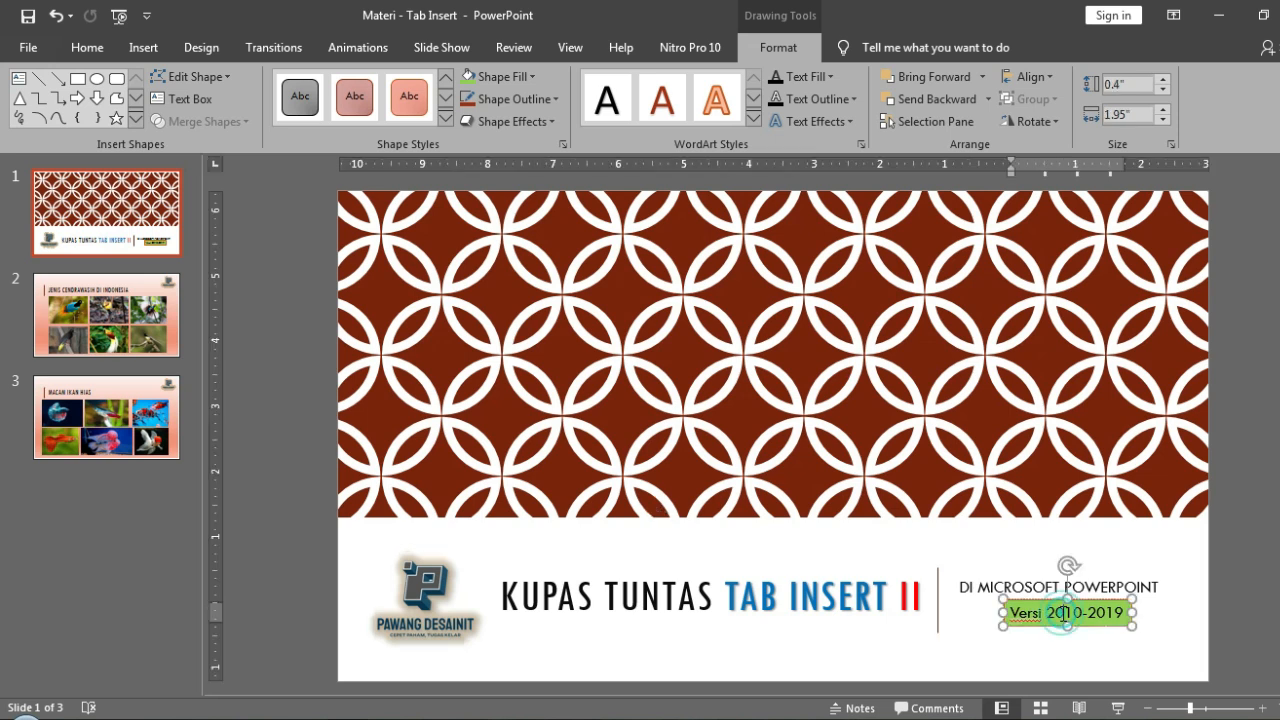
left_click(1200, 593)
Set the shape outline of the "Versi 2010-2019" text box to the standard yellow and deselect it.
left_click(1025, 618)
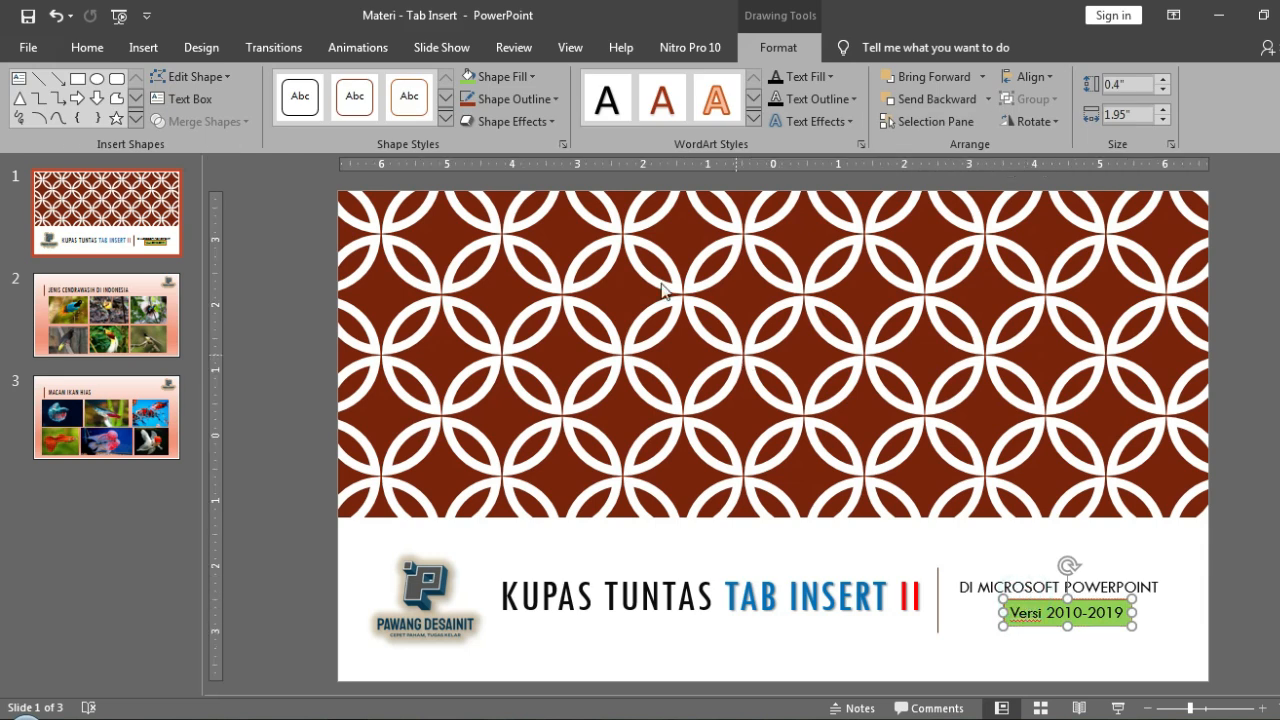
left_click(529, 105)
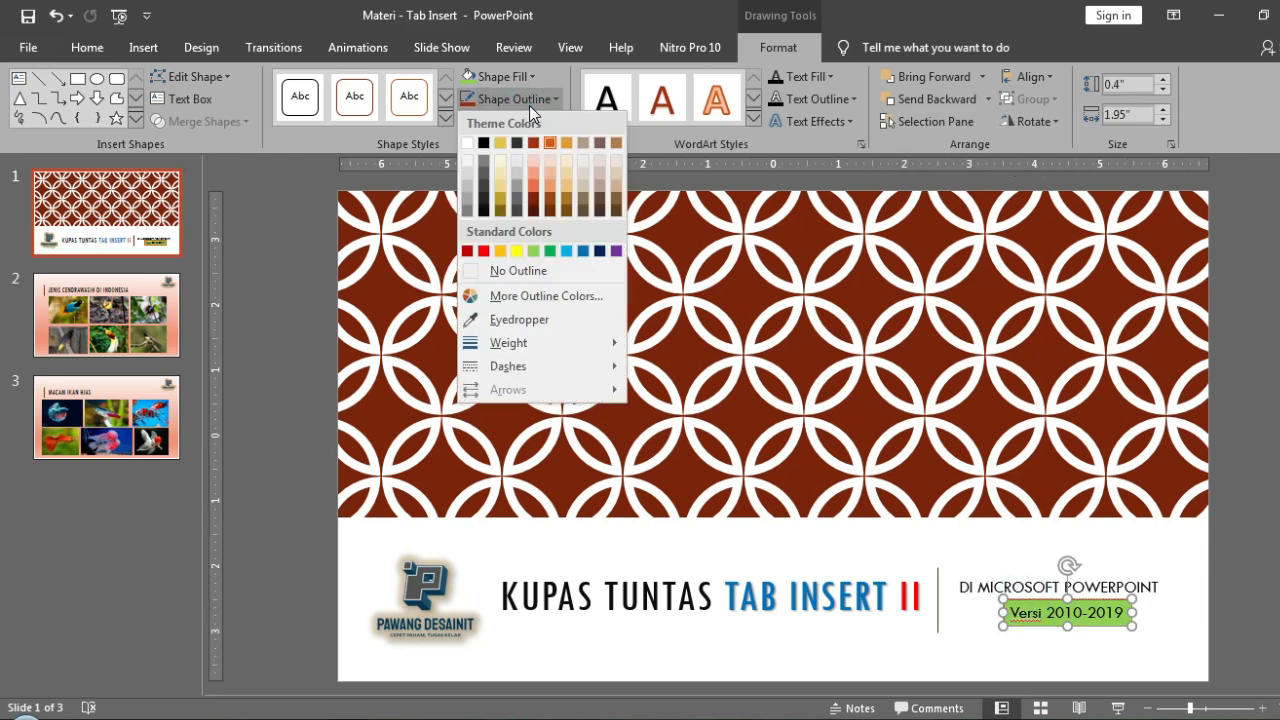
left_click(517, 251)
left_click(1195, 655)
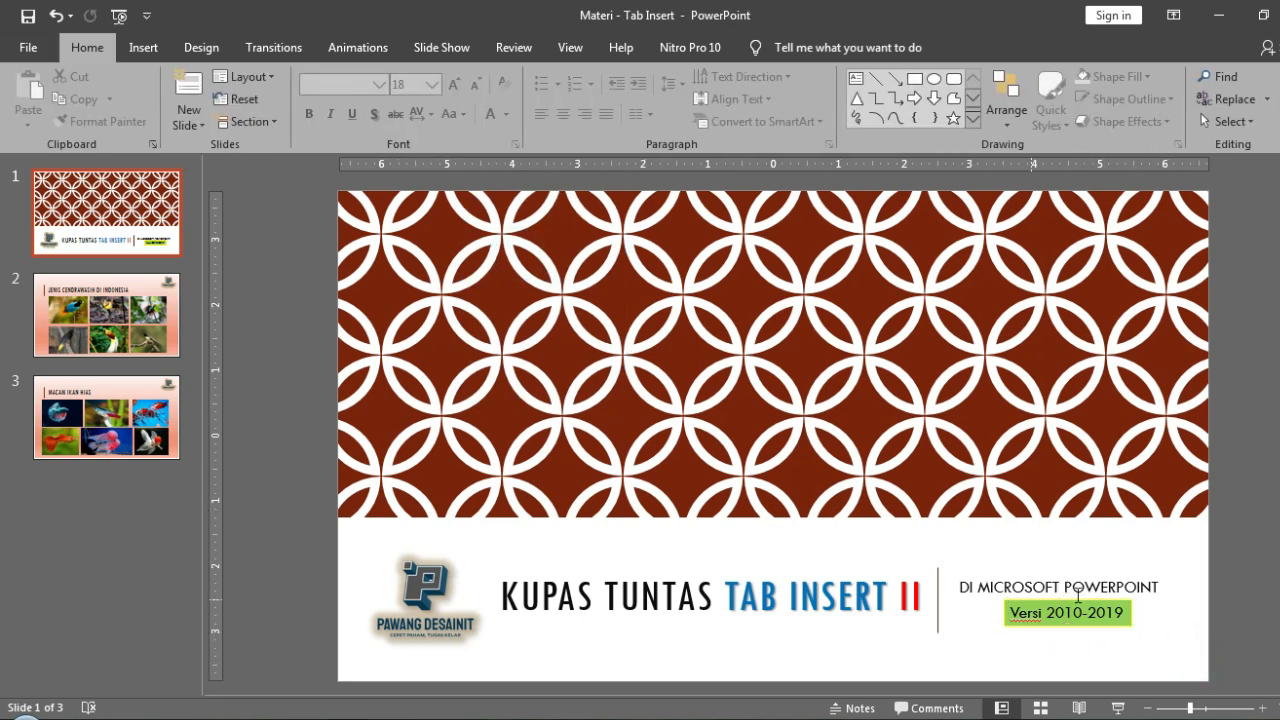
Apply the first reflection variation in the second row to the "Versi 2010-2019" text box and deselect it.
double_click(1015, 622)
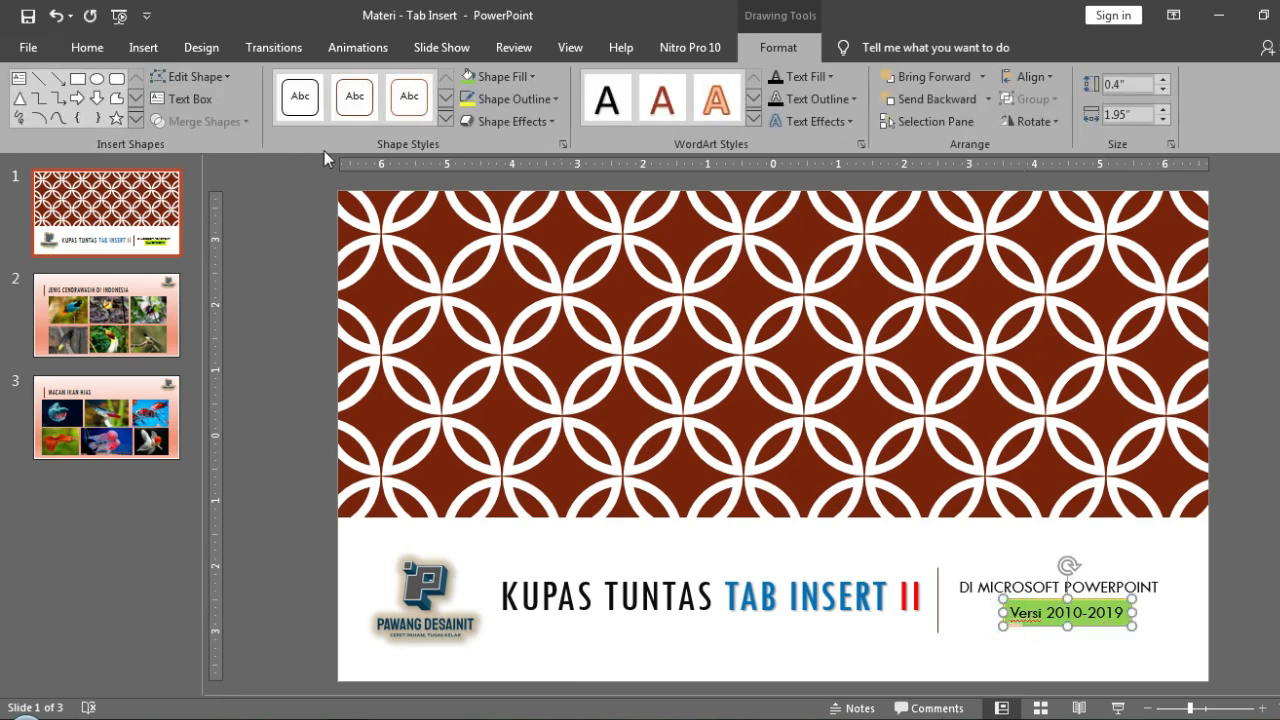
left_click(534, 123)
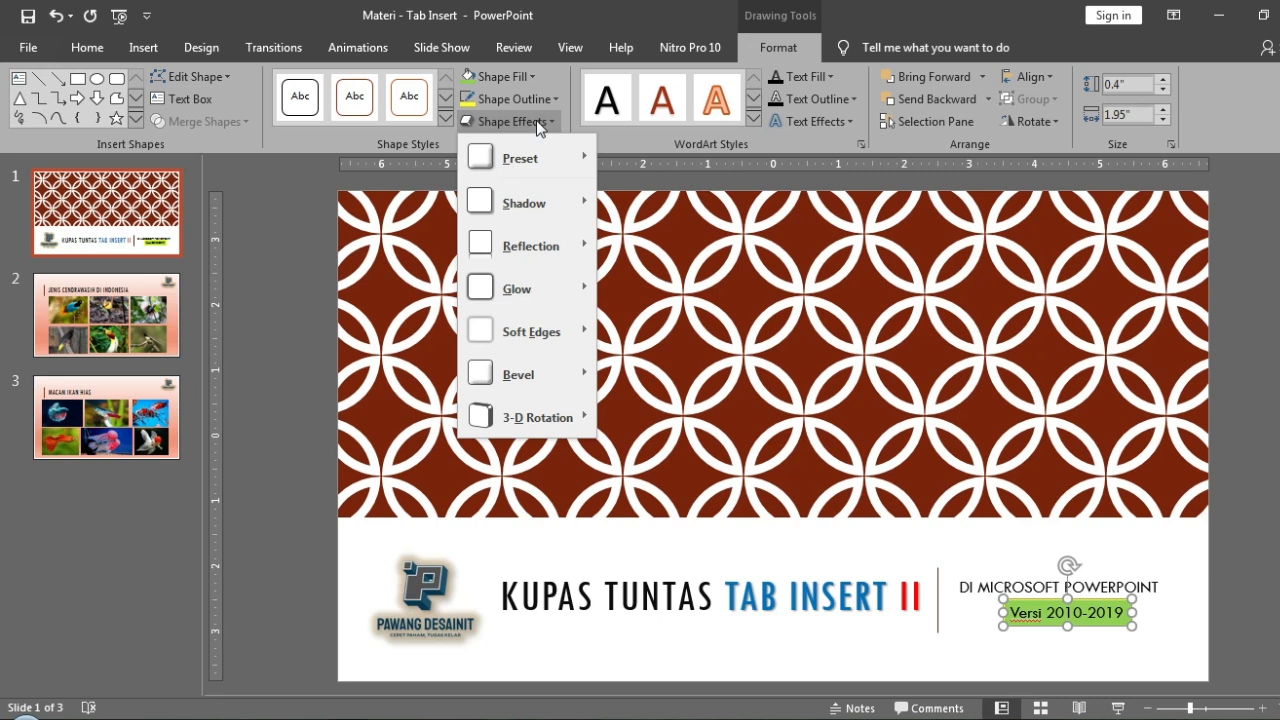
mouse_move(547, 172)
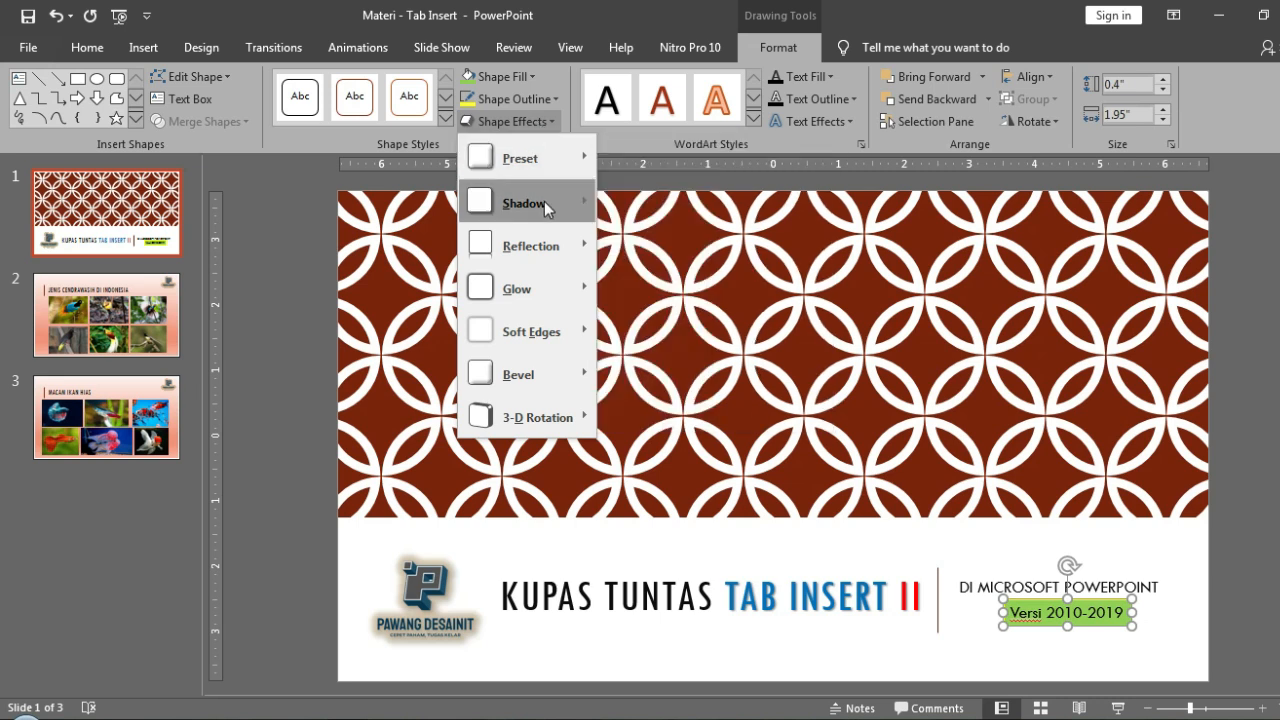
mouse_move(544, 201)
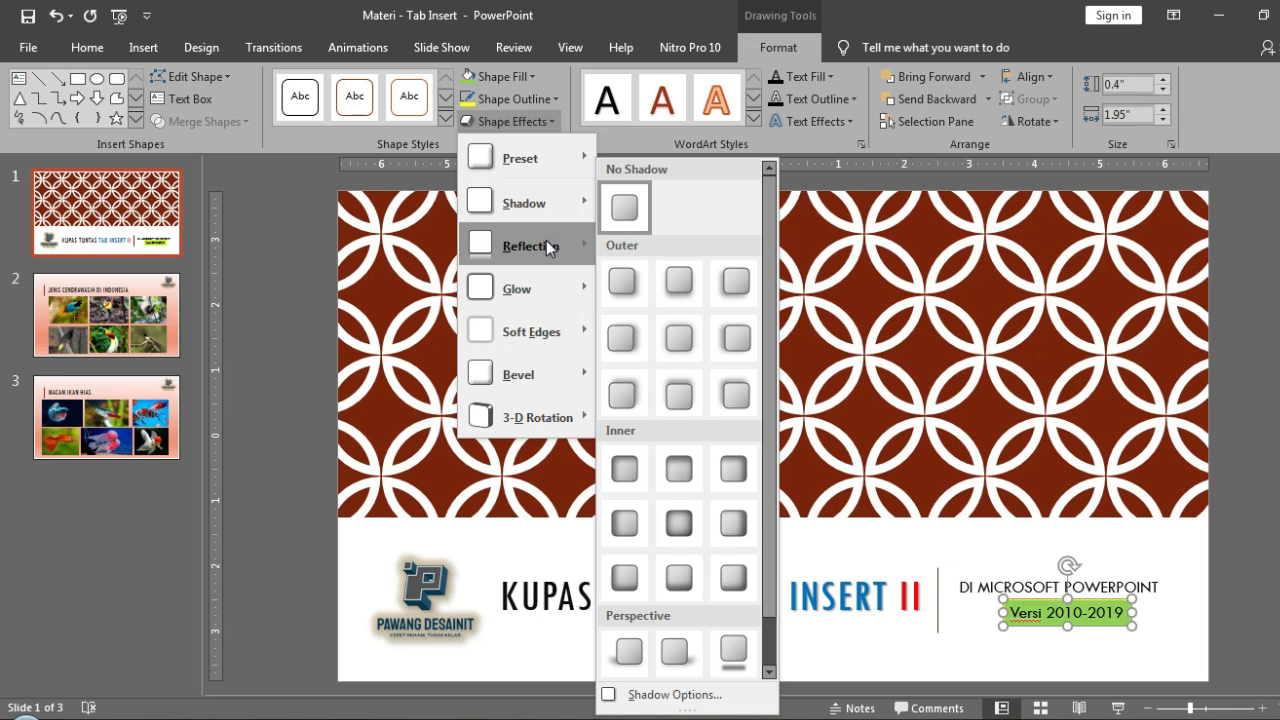
mouse_move(546, 240)
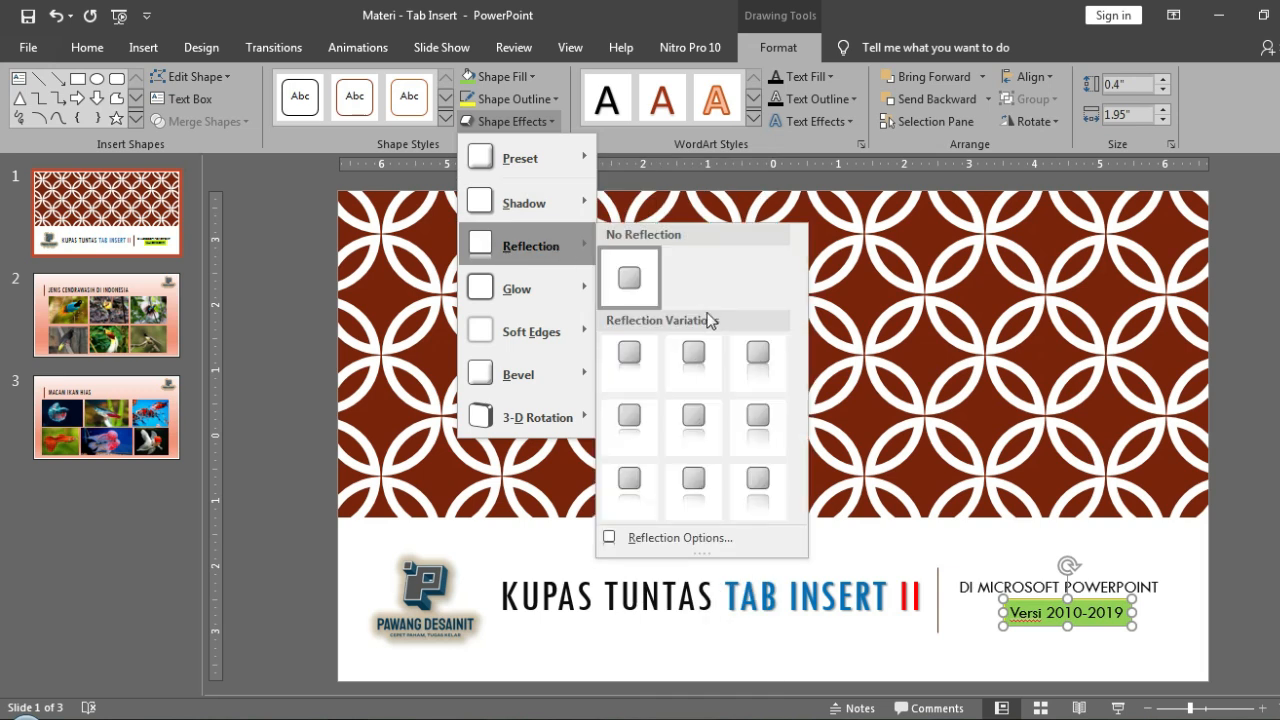
left_click(642, 411)
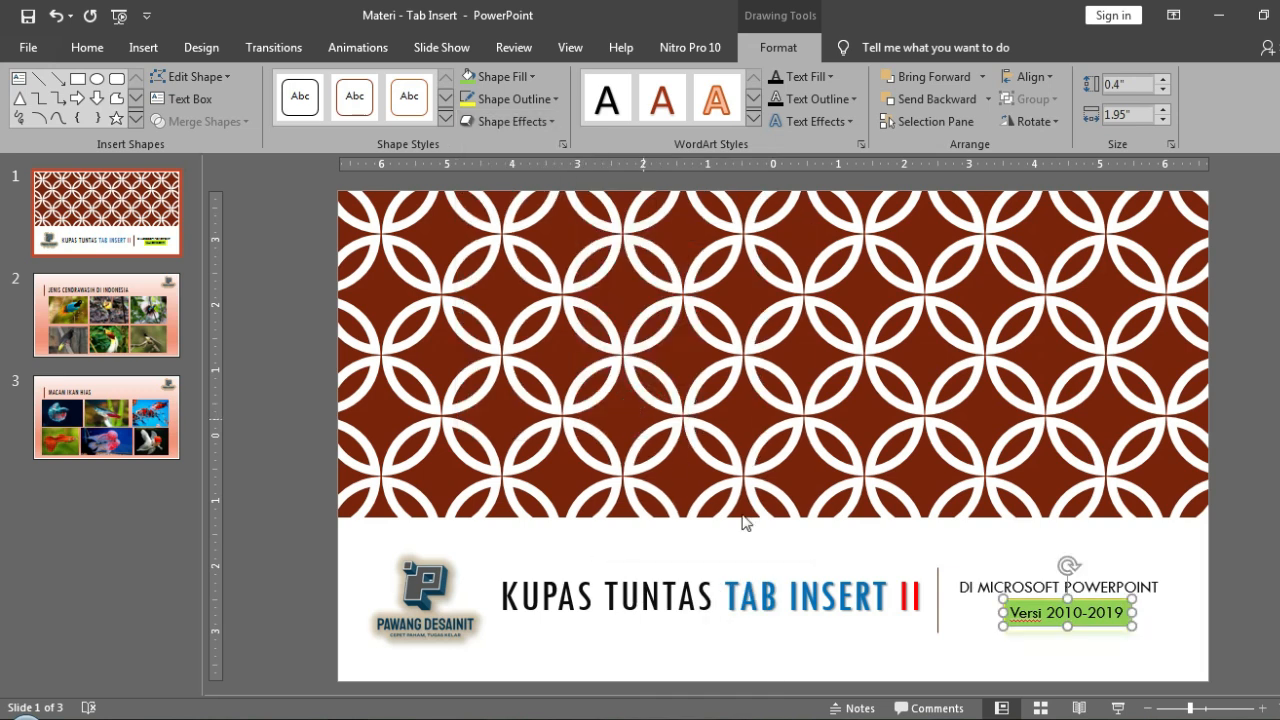
left_click(1260, 586)
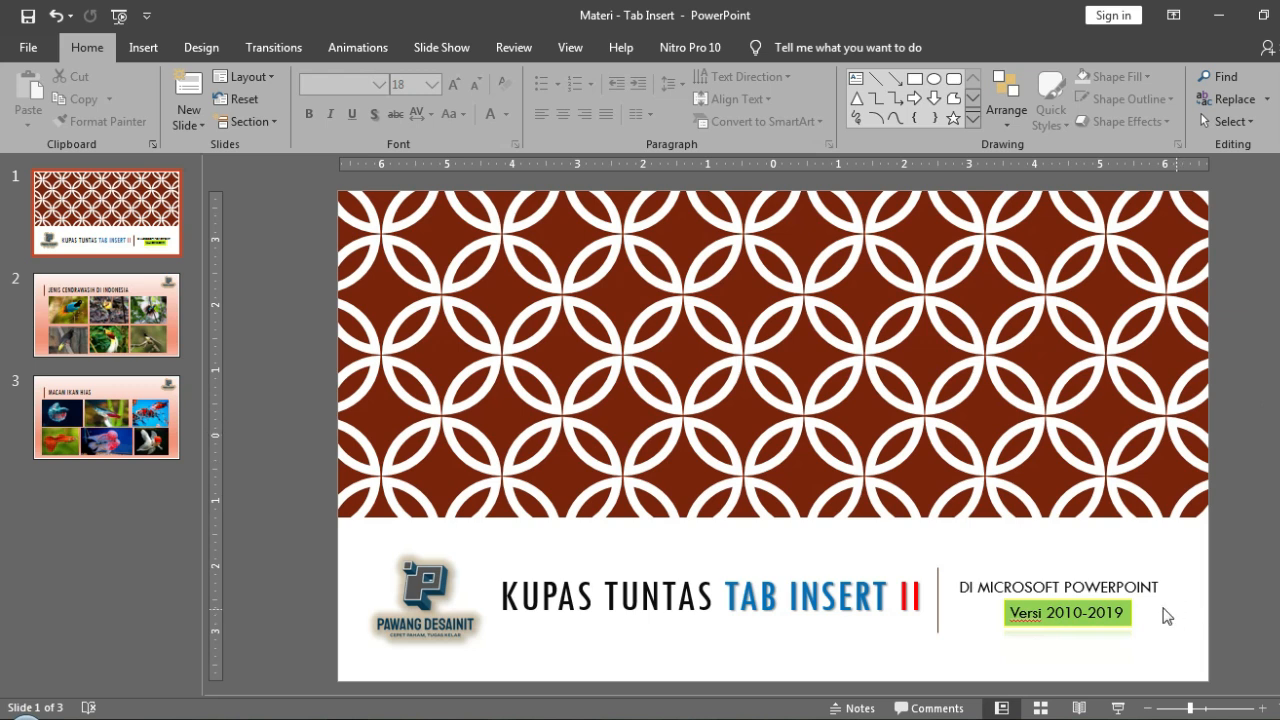
Try the black hatched WordArt style at the end of the last row on the "Versi 2010-2019" text box.
left_click(1133, 620)
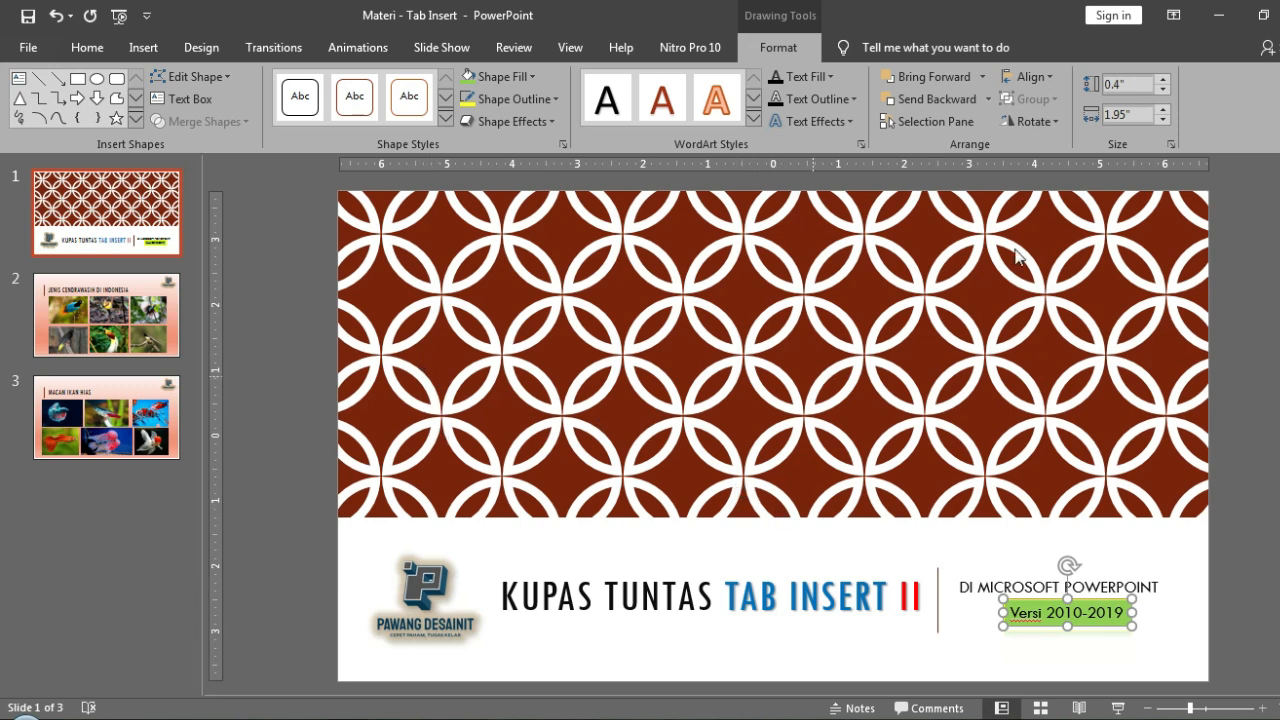
left_click(753, 118)
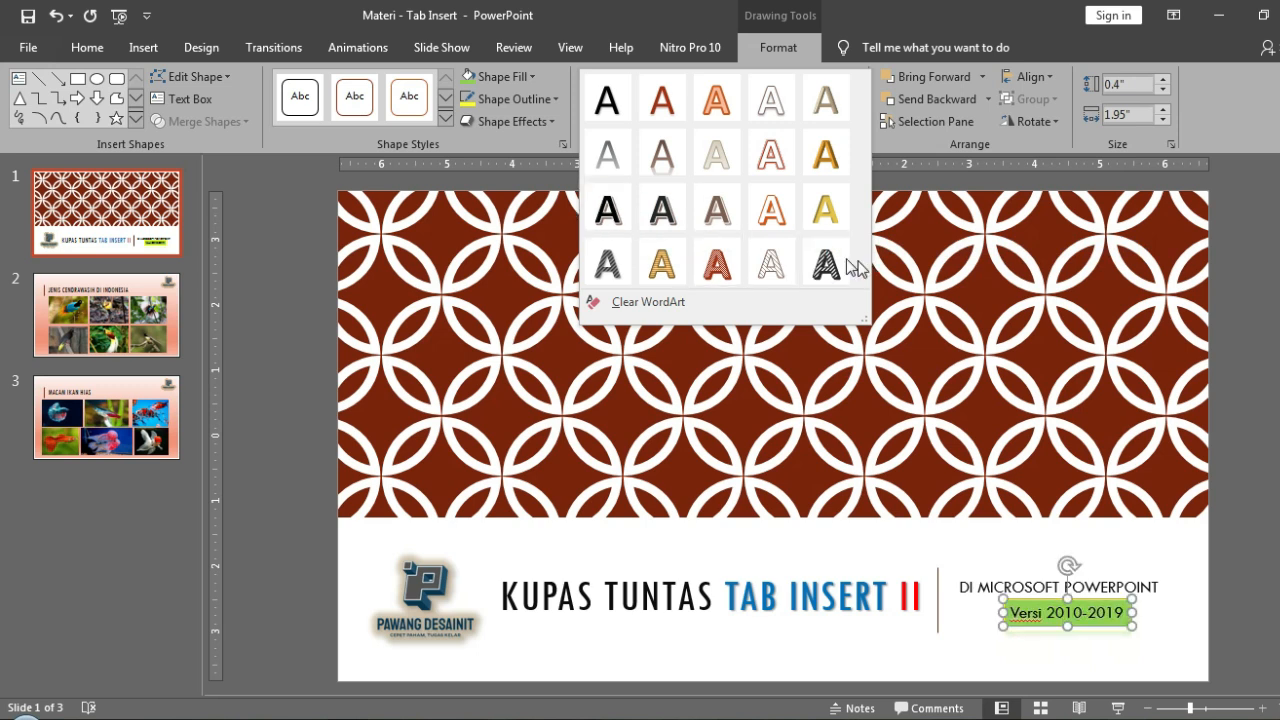
left_click(820, 262)
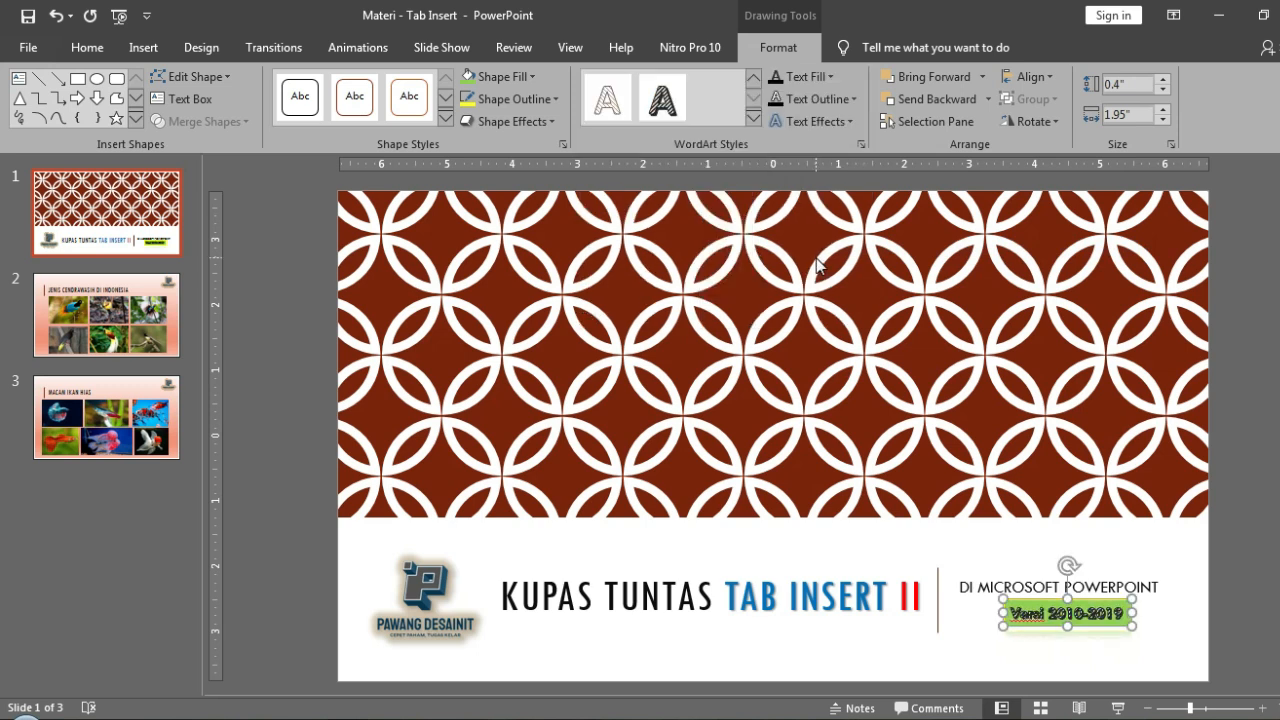
Apply the white outlined WordArt style, fourth in the first row, to the "Versi 2010-2019" text.
left_click(753, 121)
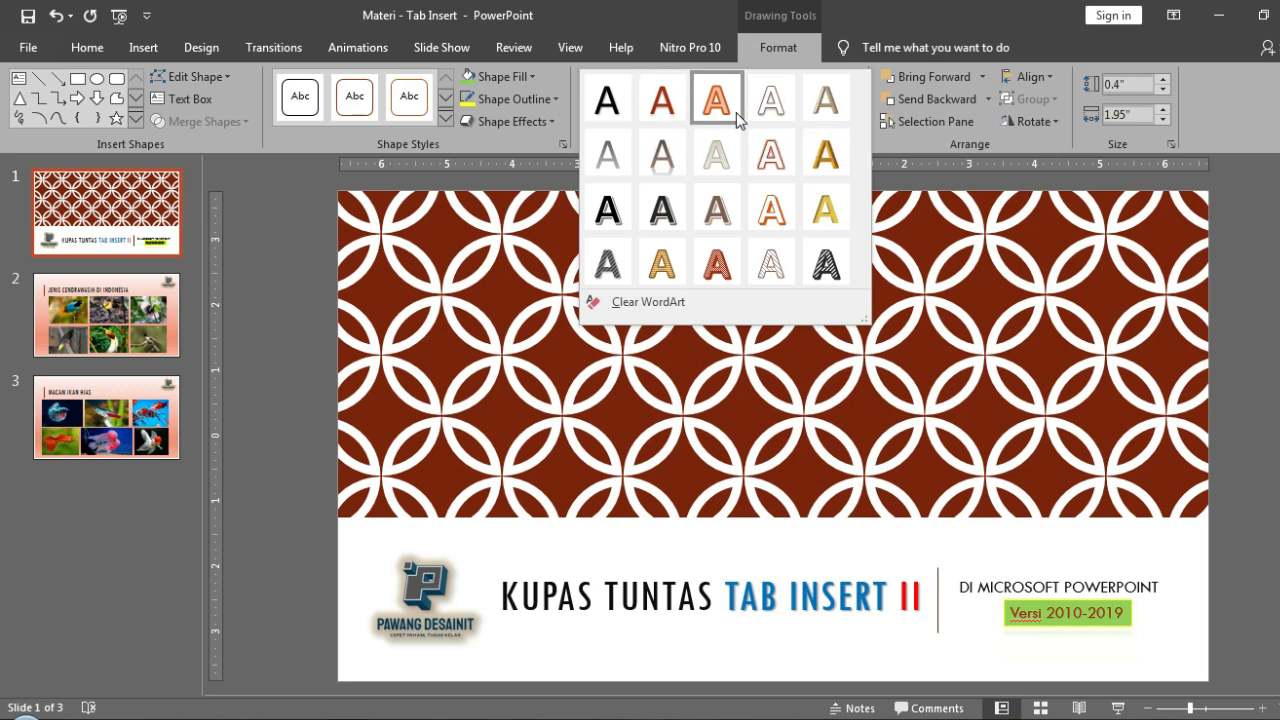
left_click(790, 115)
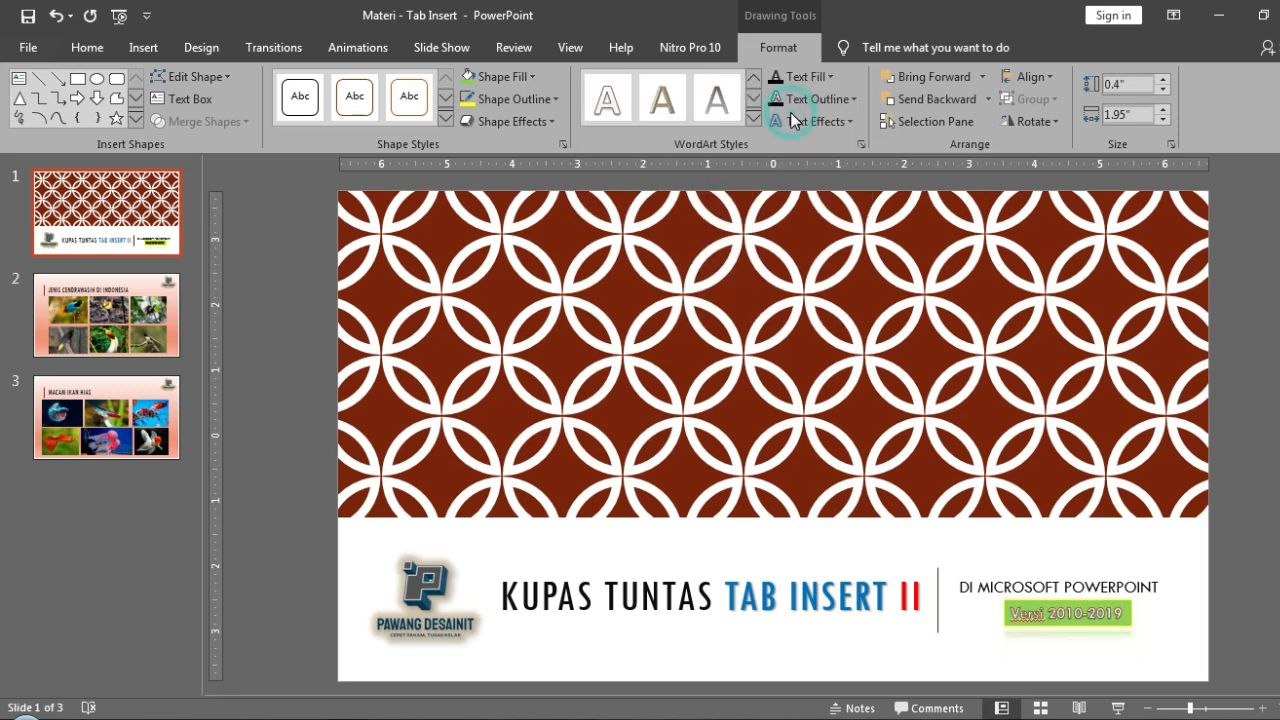
Set the "Versi 2010-2019" text fill to a light brown and its text outline to a dark brown from the last theme color column.
left_click(1106, 625)
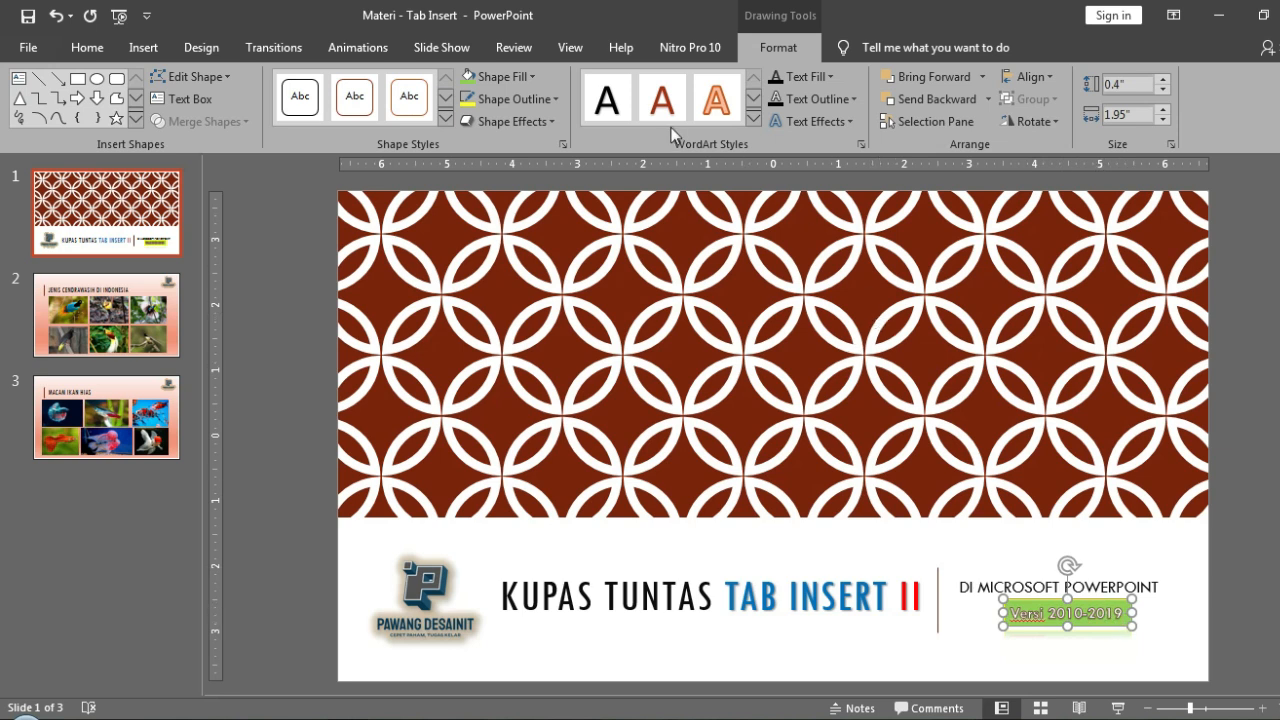
left_click(830, 77)
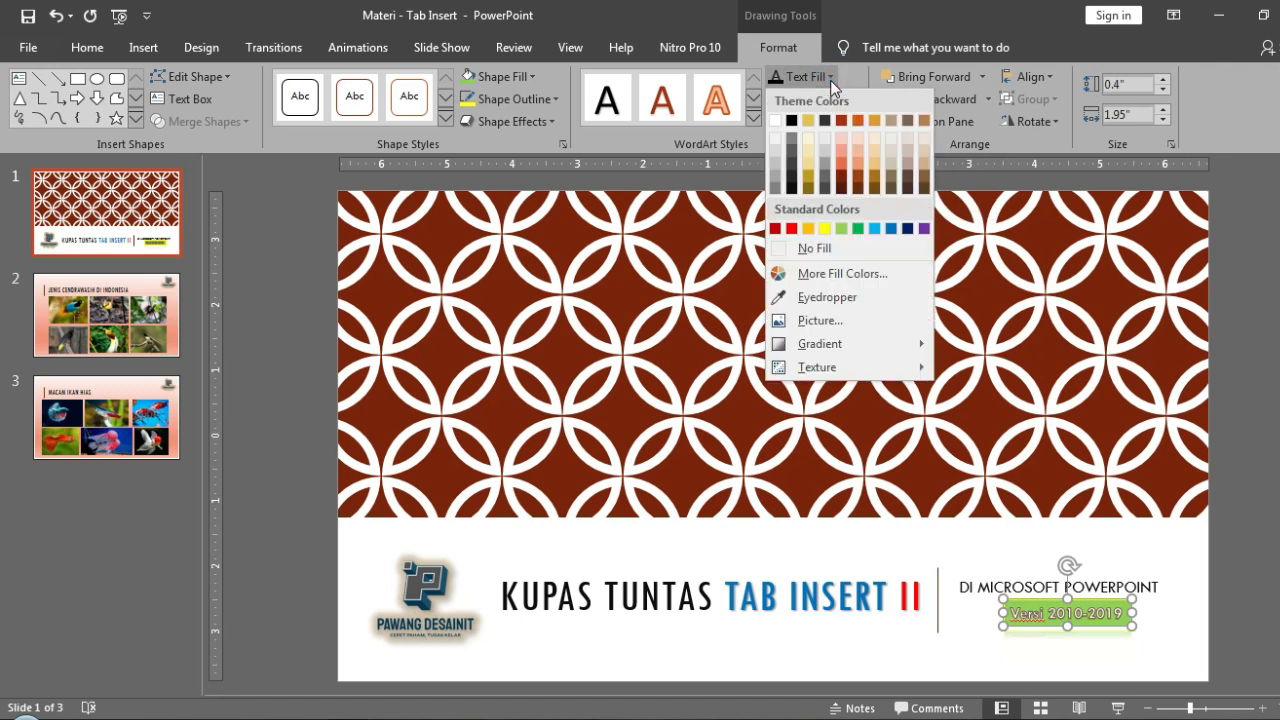
left_click(924, 168)
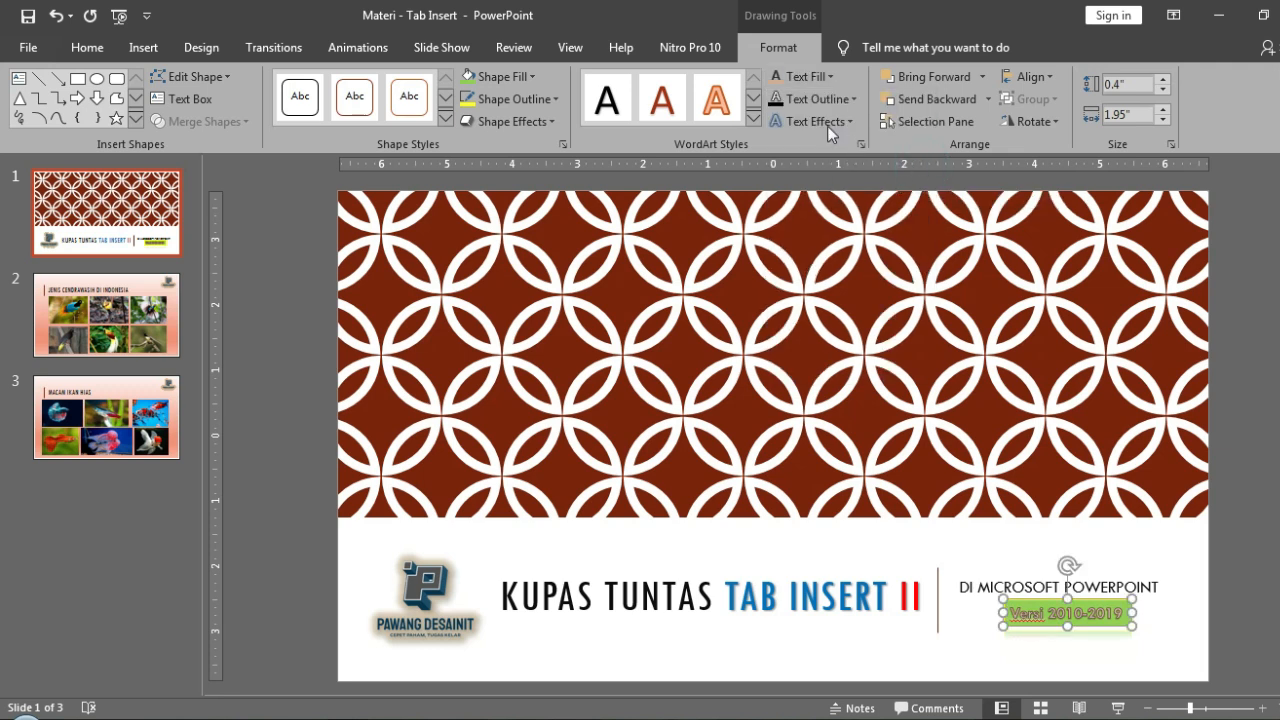
left_click(835, 100)
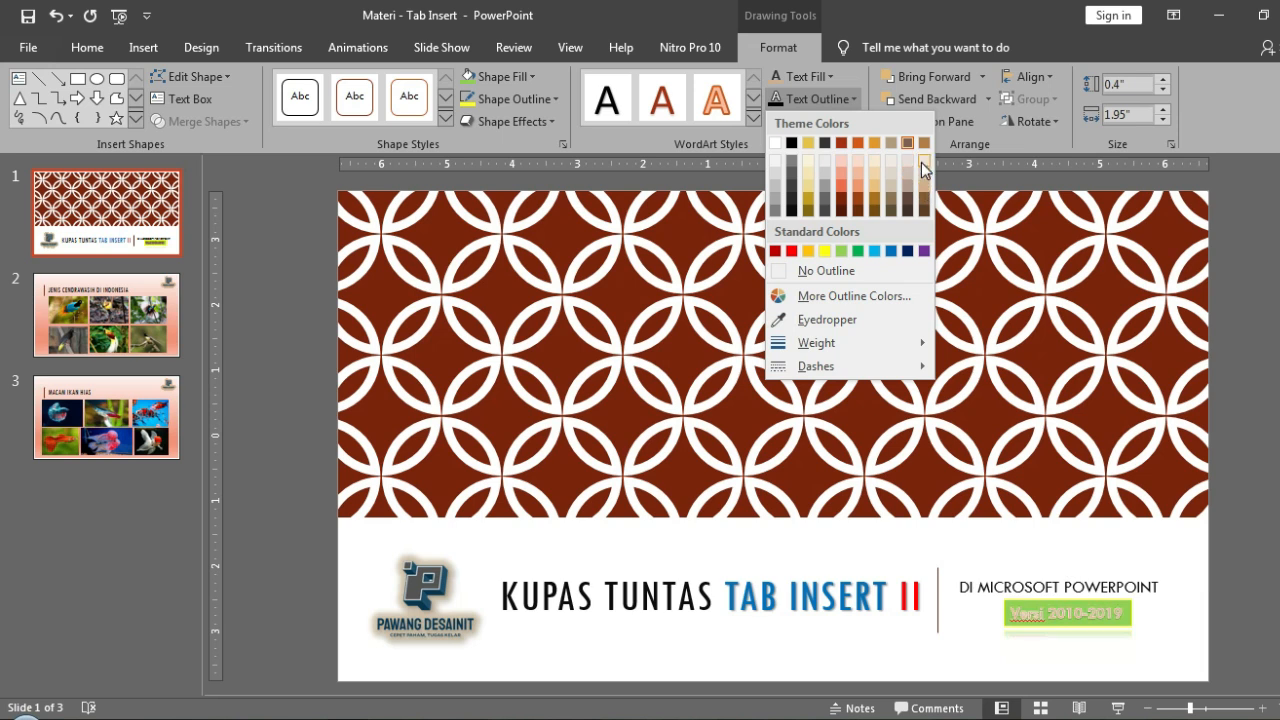
left_click(922, 217)
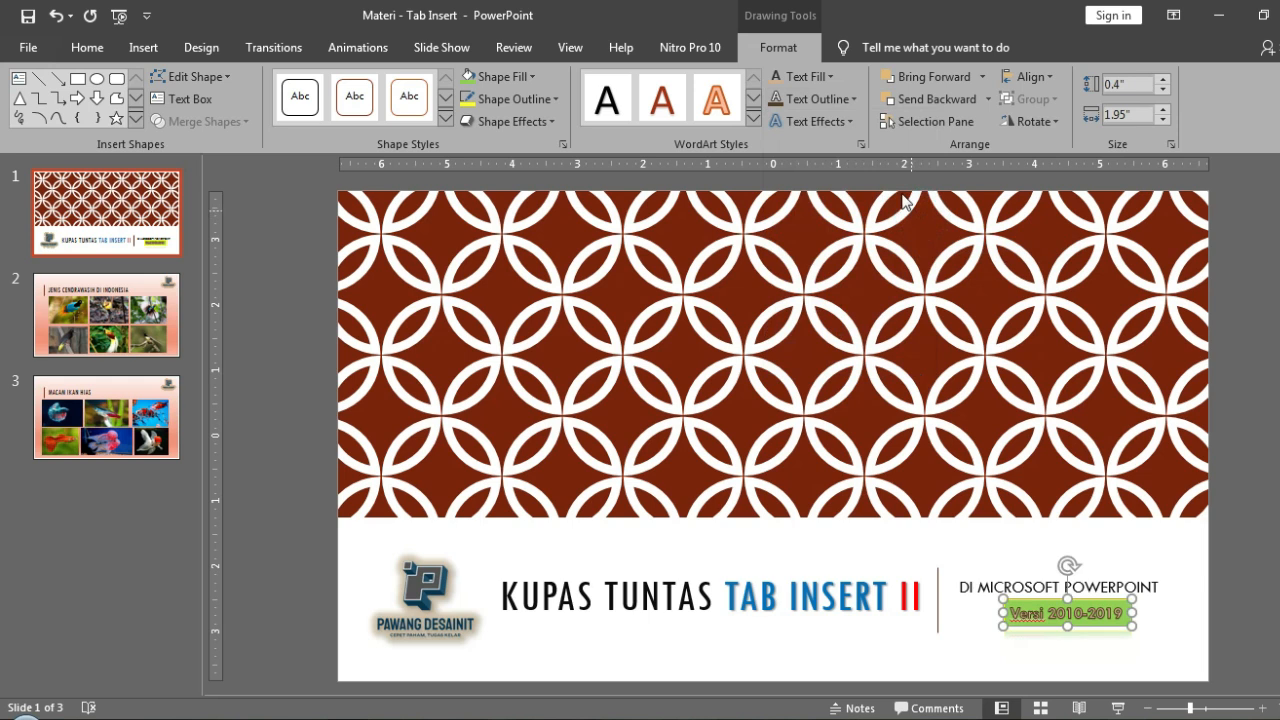
Apply the first outer shadow text effect to the "Versi 2010-2019" text and deselect the text box.
left_click(853, 120)
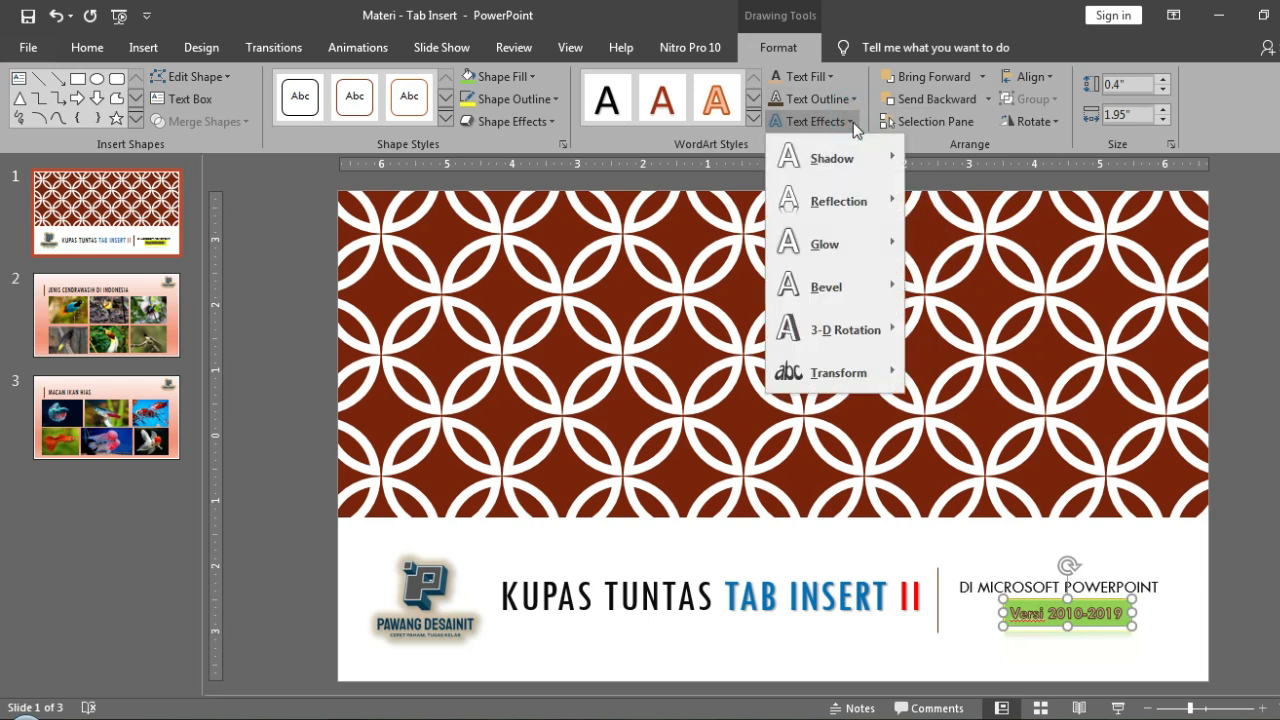
mouse_move(866, 170)
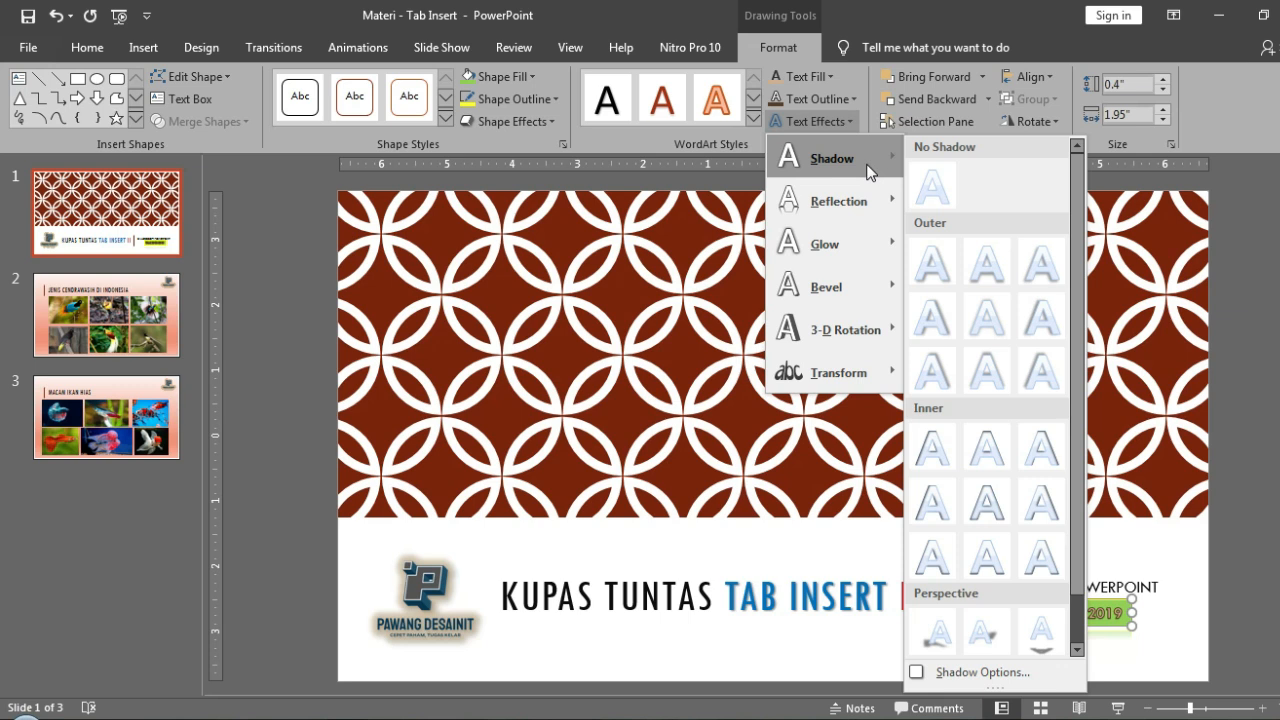
mouse_move(859, 192)
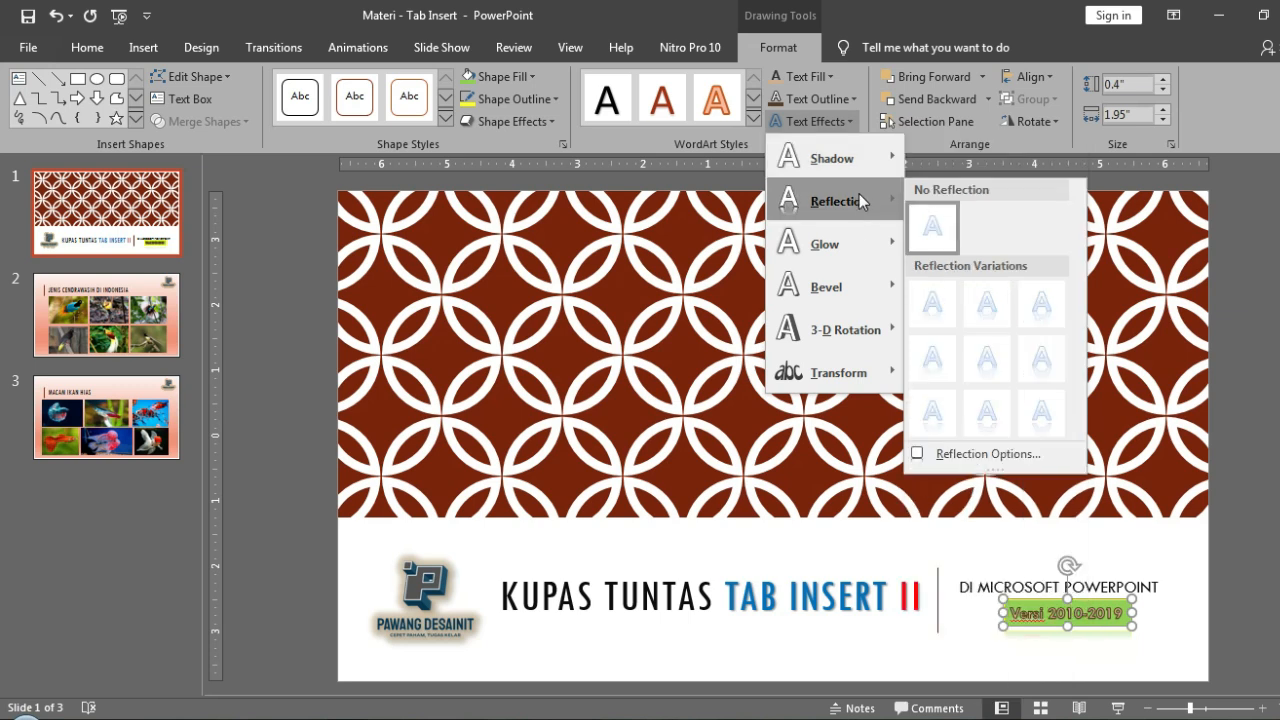
mouse_move(854, 234)
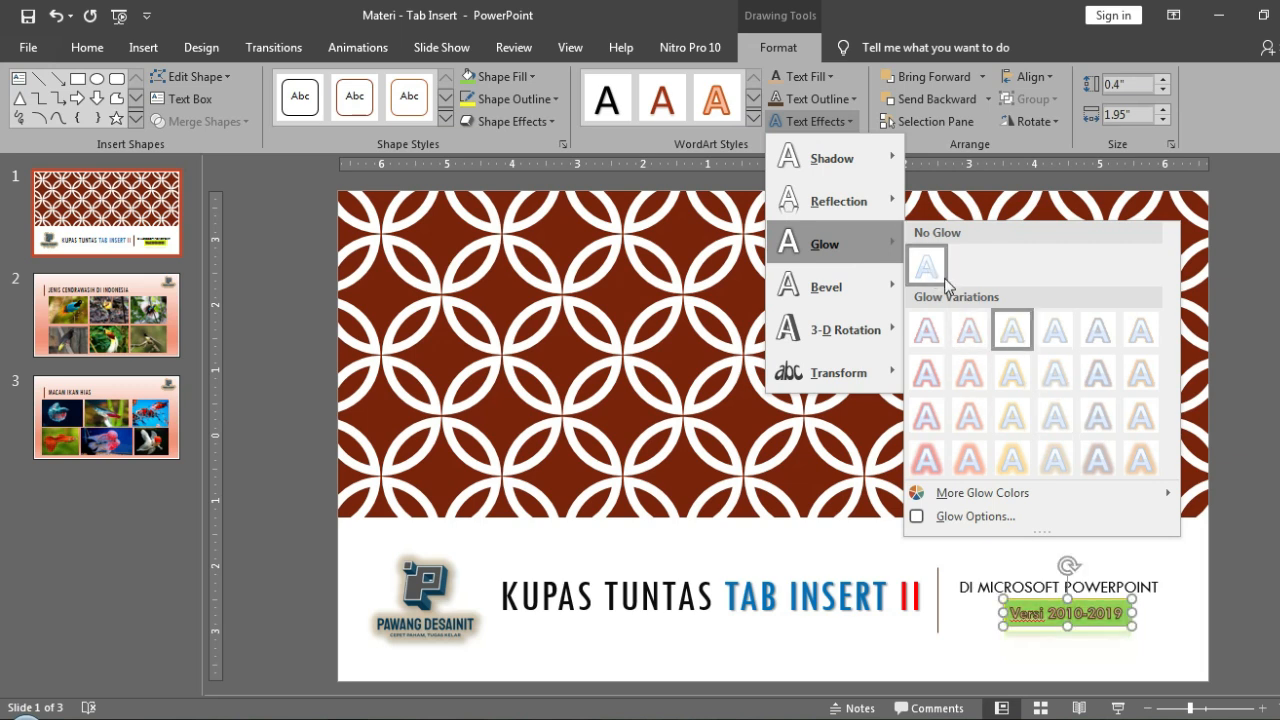
mouse_move(863, 290)
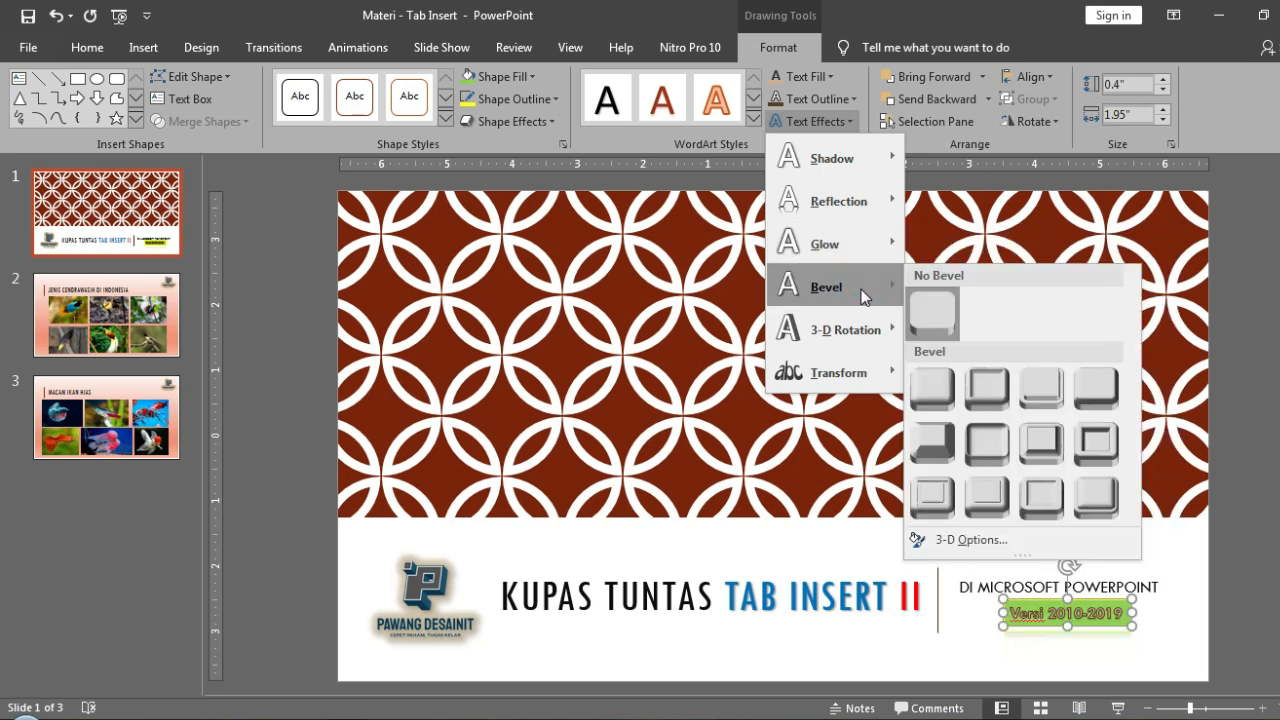
mouse_move(872, 330)
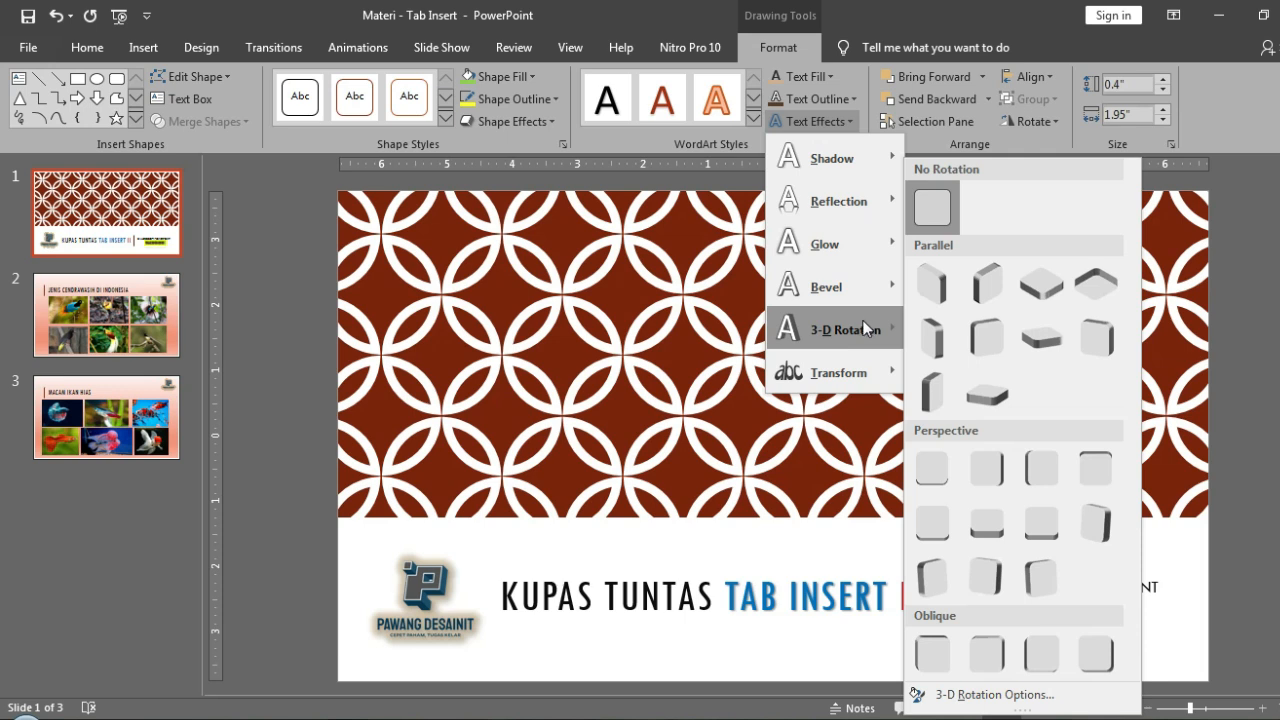
mouse_move(852, 381)
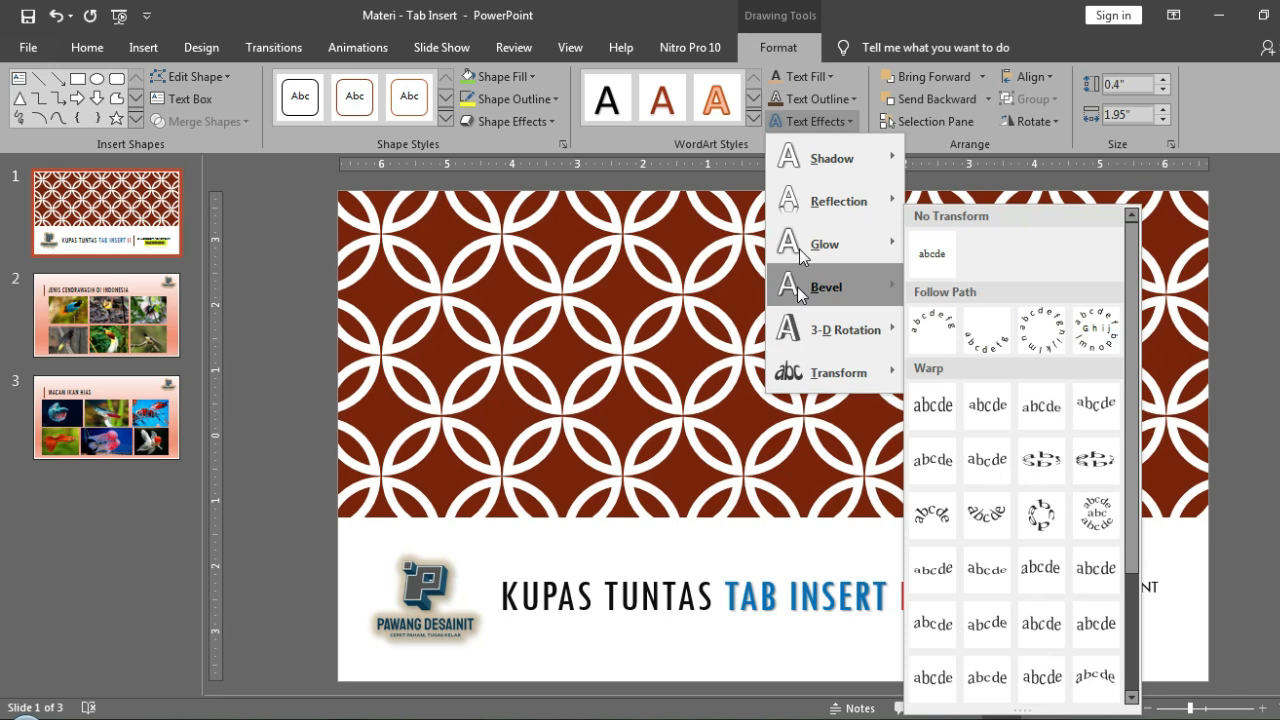
mouse_move(817, 142)
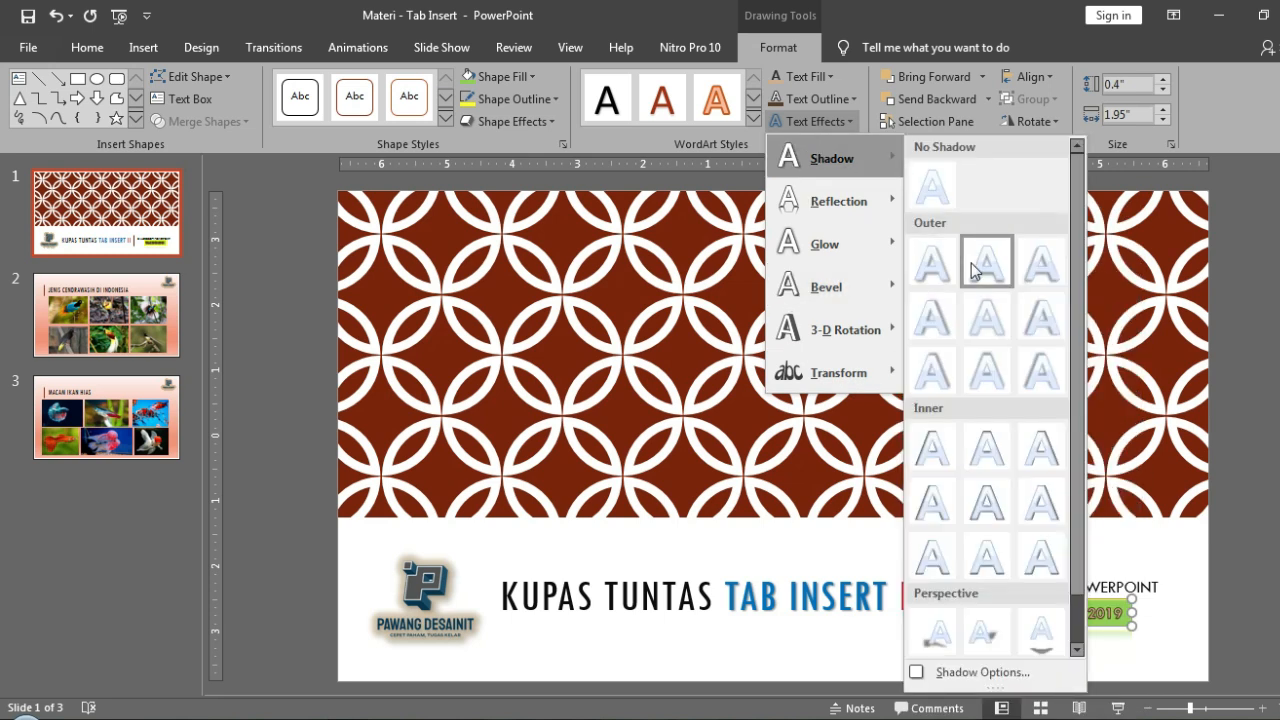
left_click(930, 266)
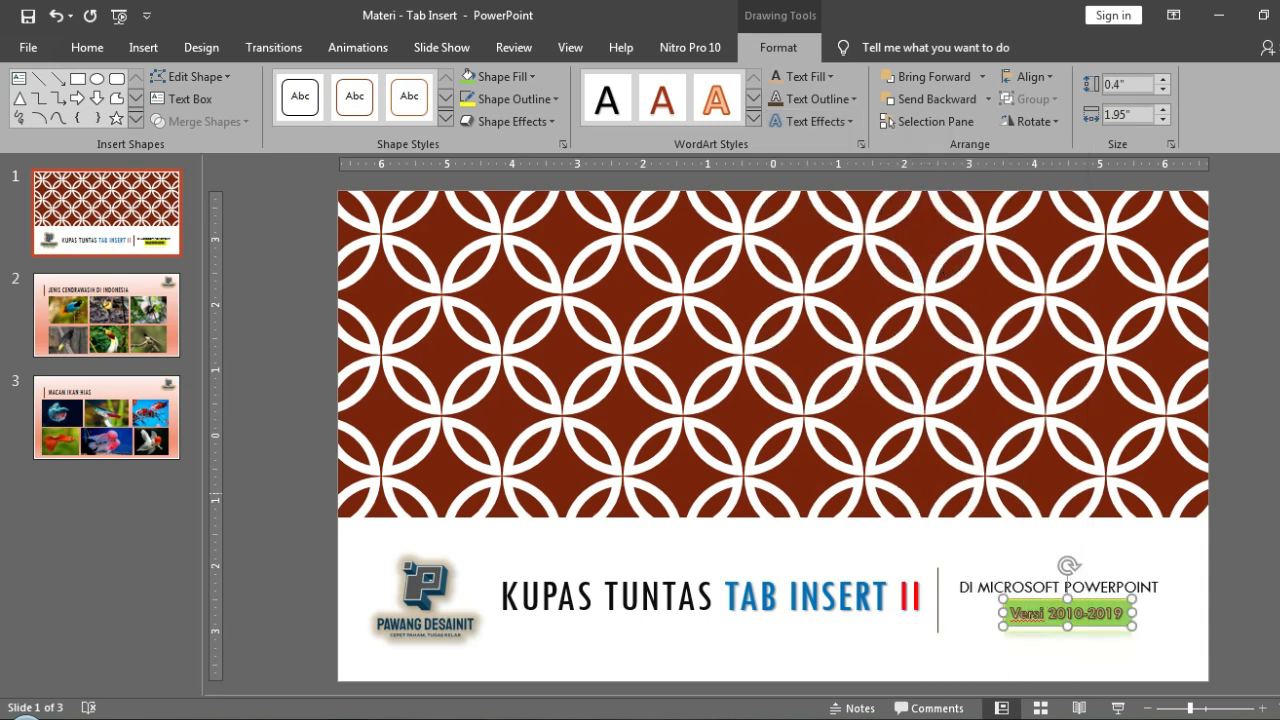
key("Escape")
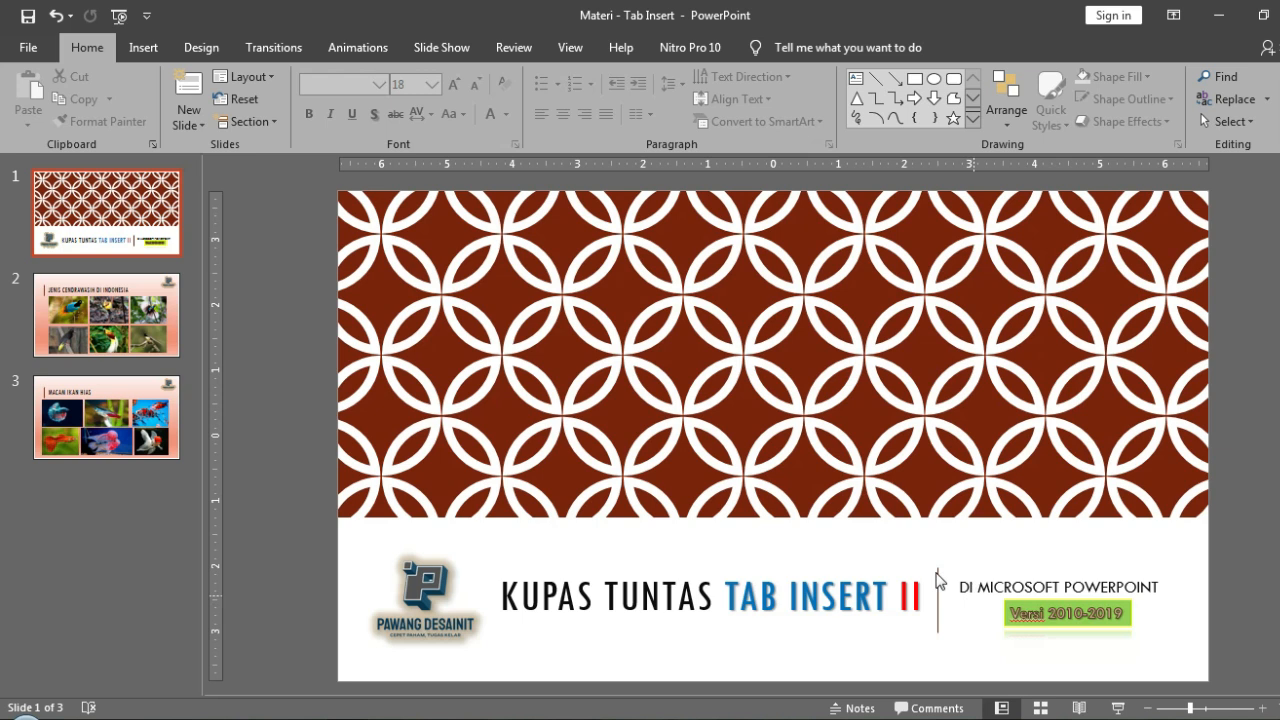
Examine the Bring Forward, Bring to Front, Send Backward and Send to Back ordering options for the "Versi 2010-2019" text box.
left_click(1057, 619)
double_click(1051, 597)
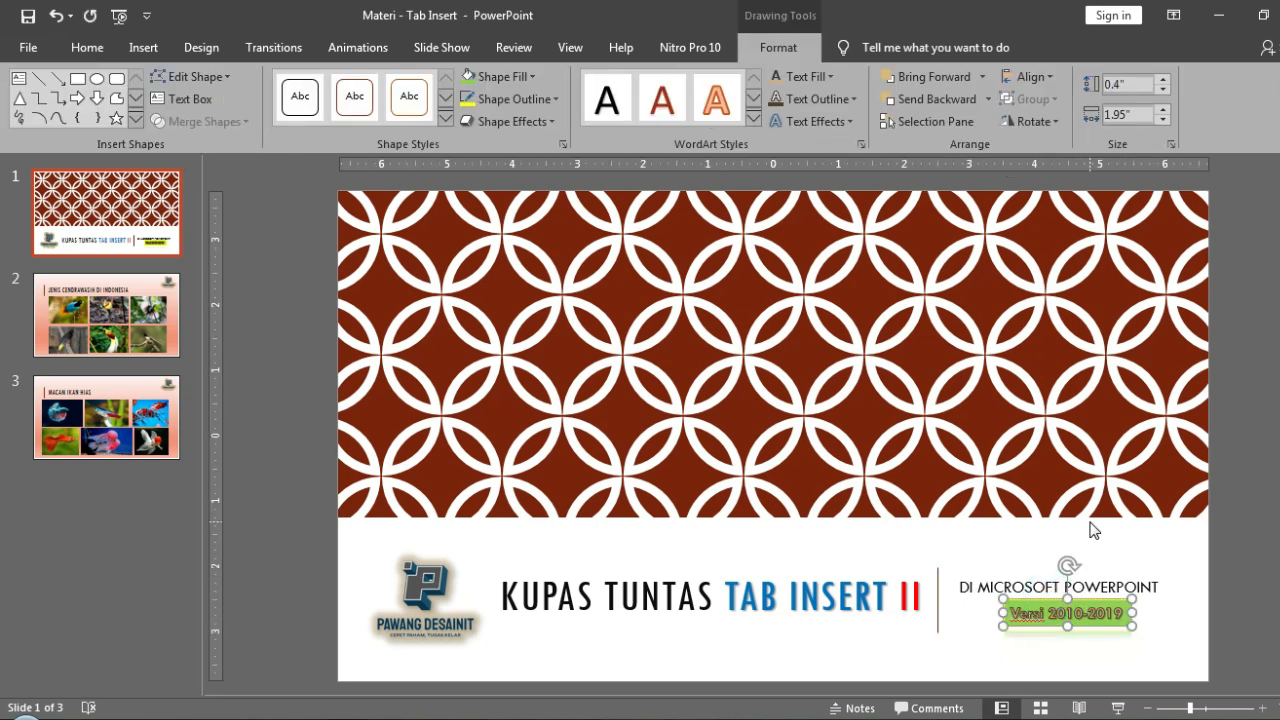
left_click(982, 76)
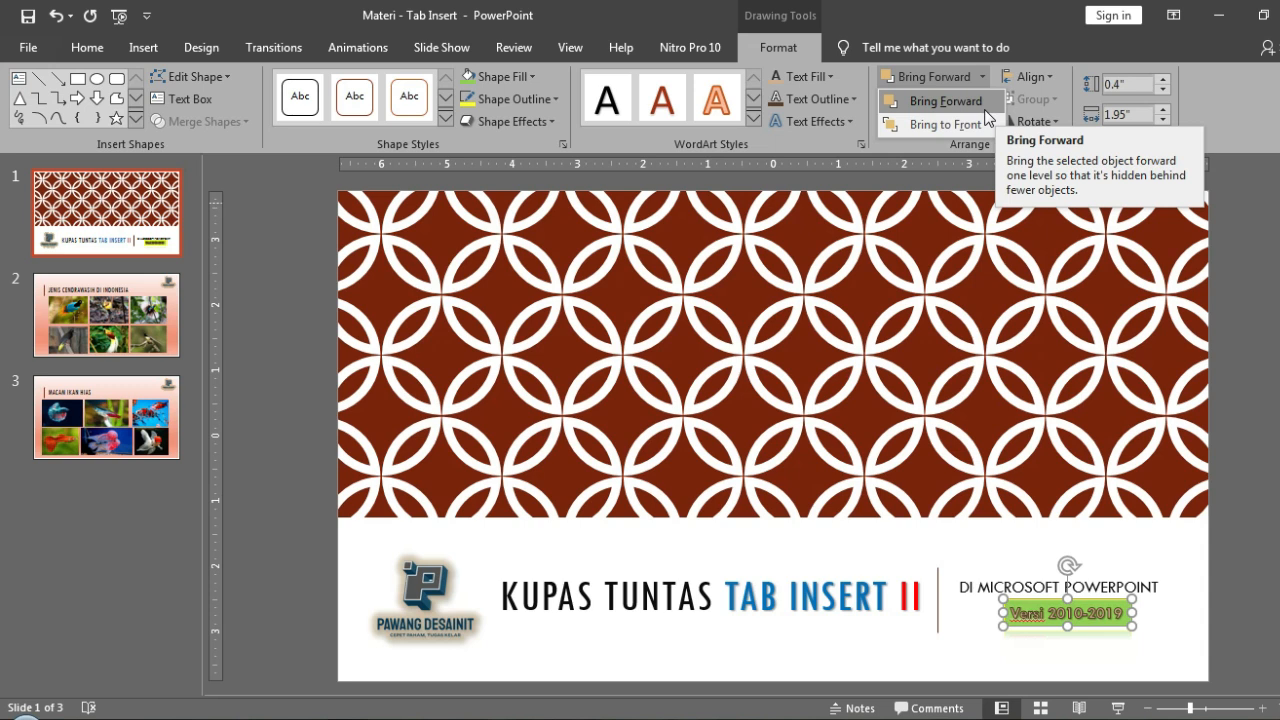
left_click(913, 160)
left_click(981, 79)
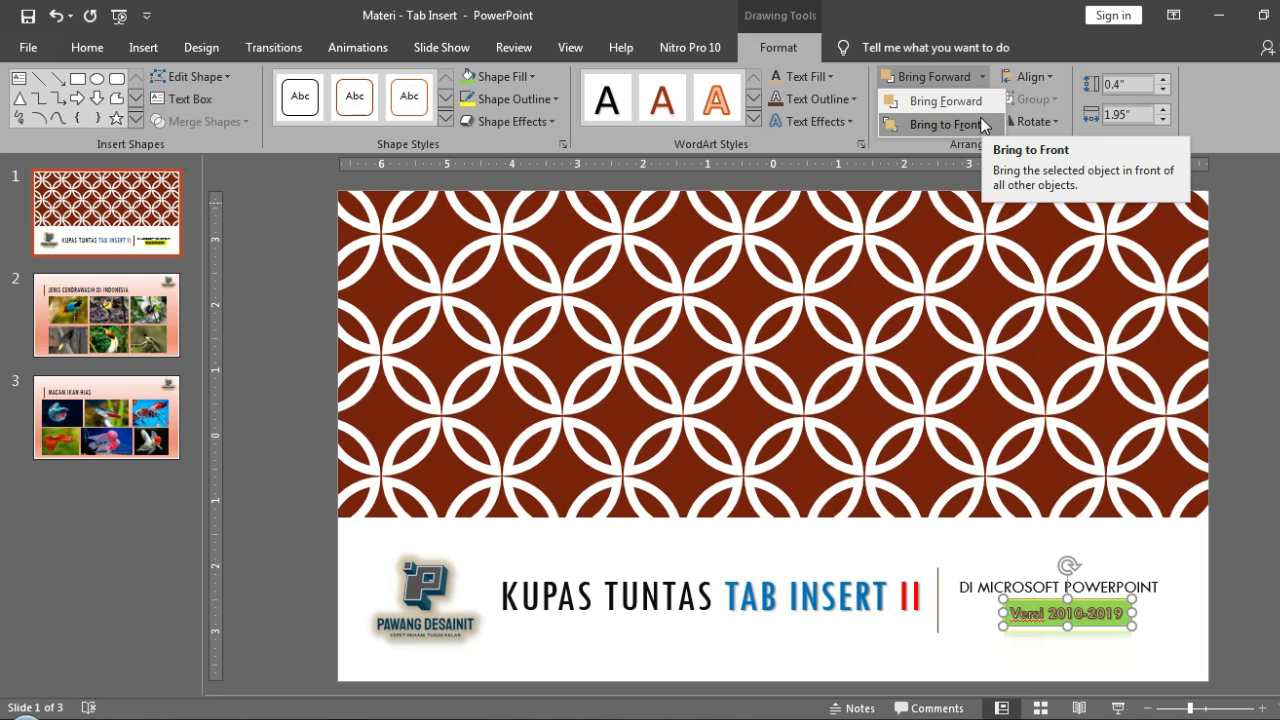
left_click(1044, 38)
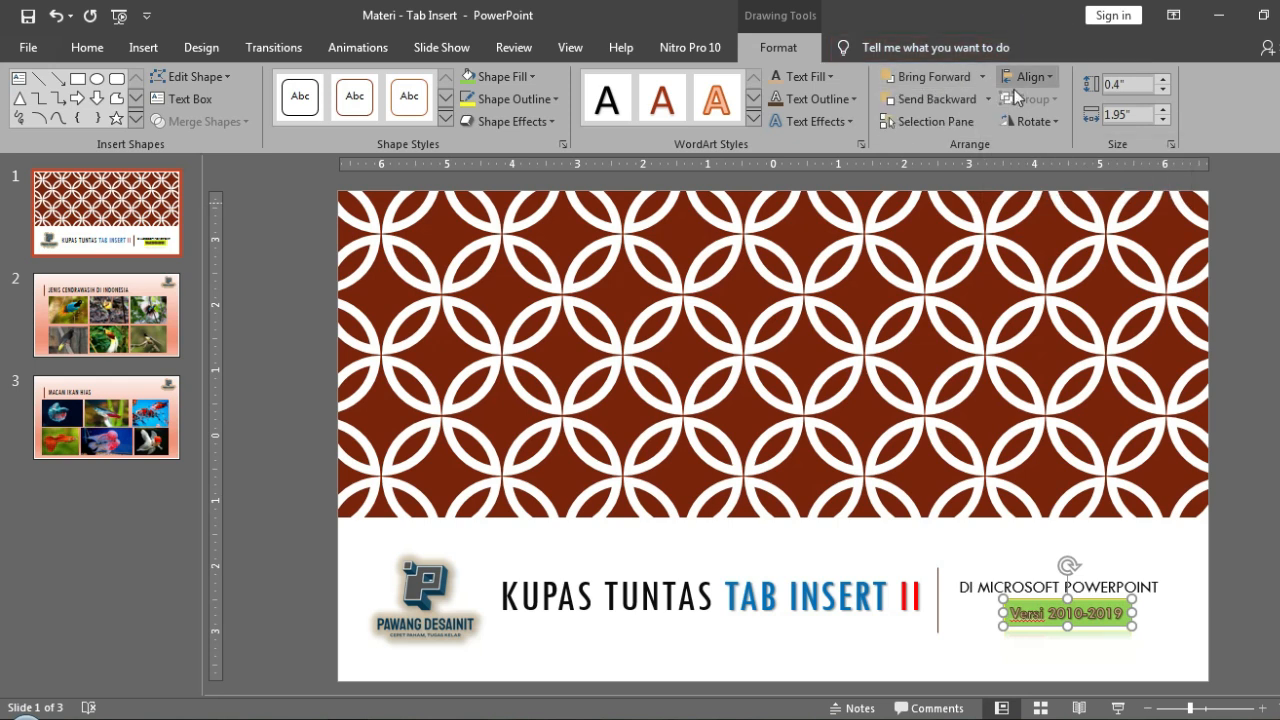
left_click(988, 100)
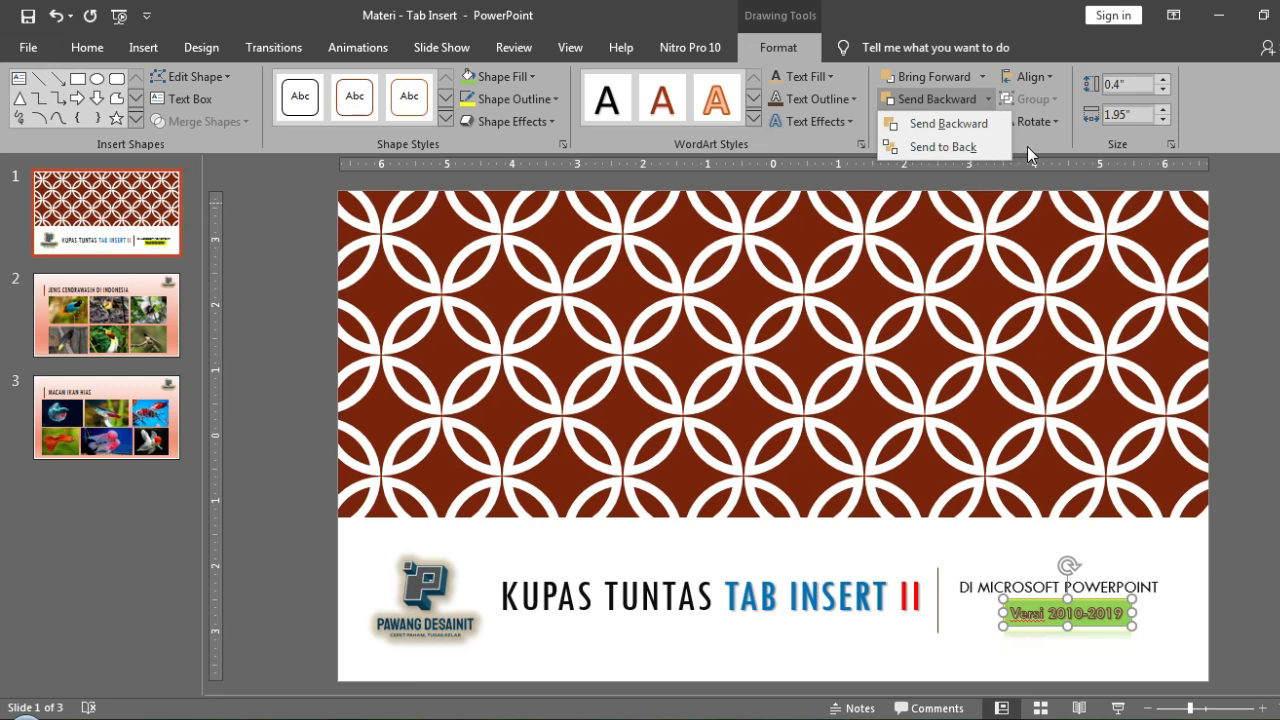
left_click(1028, 147)
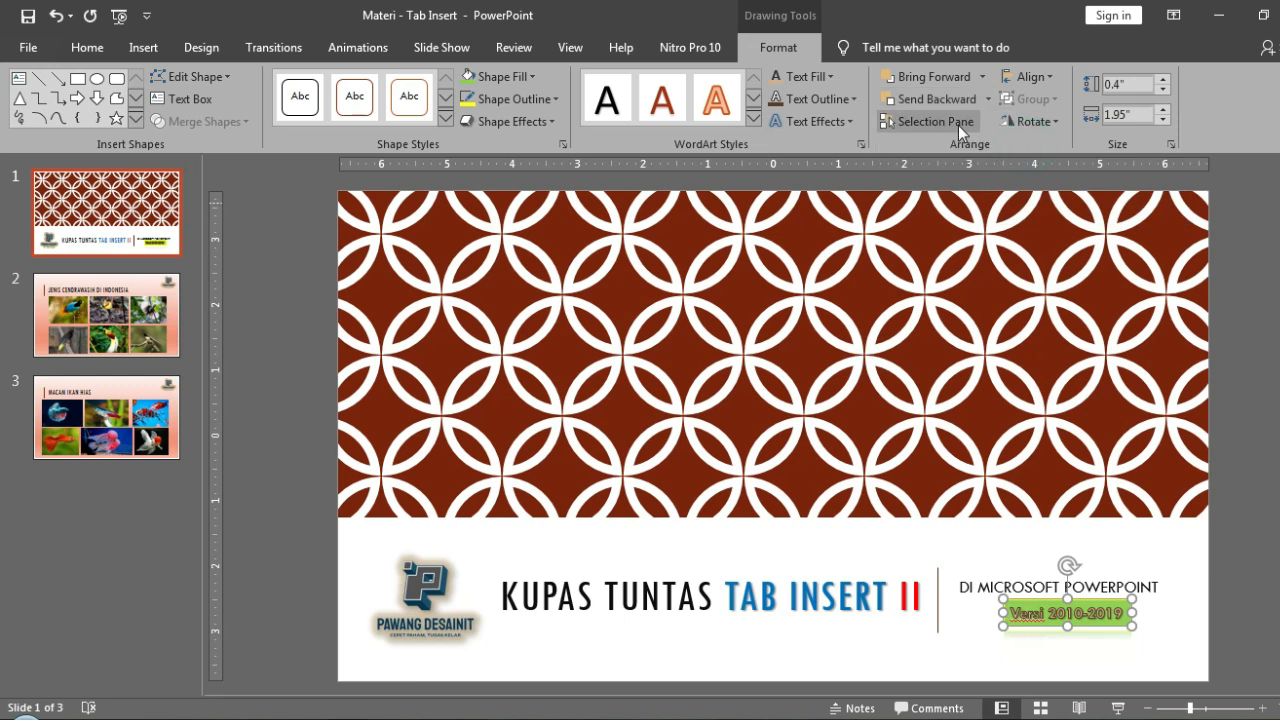
Show the Selection Pane and try Align Left and Align Right on the "Versi 2010-2019" text box, returning it beneath "DI MICROSOFT POWERPOINT".
left_click(887, 121)
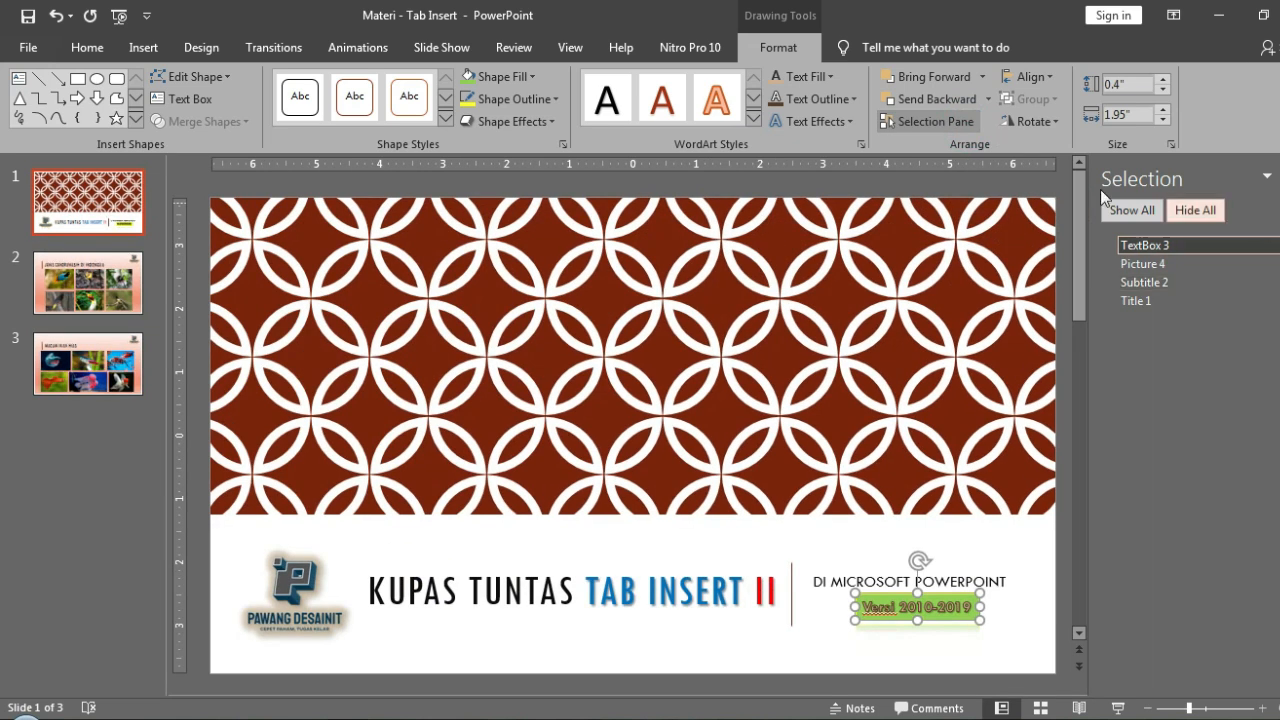
left_click(1026, 80)
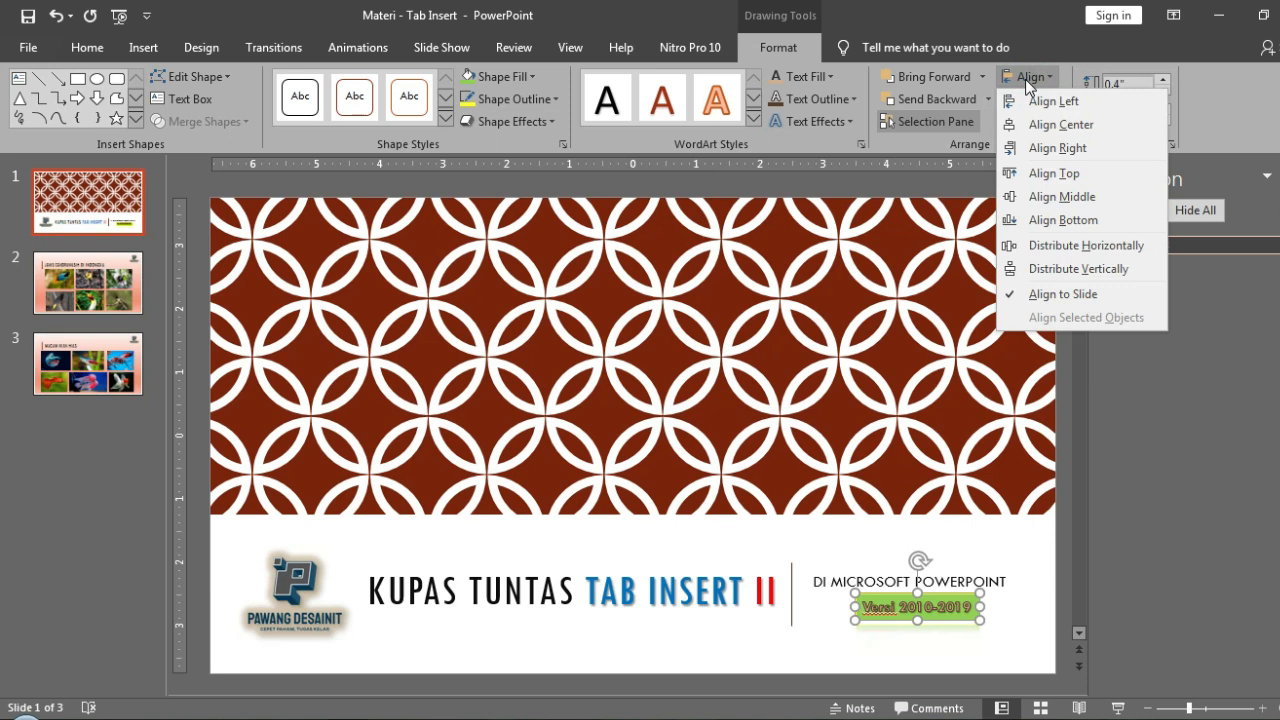
left_click(1045, 101)
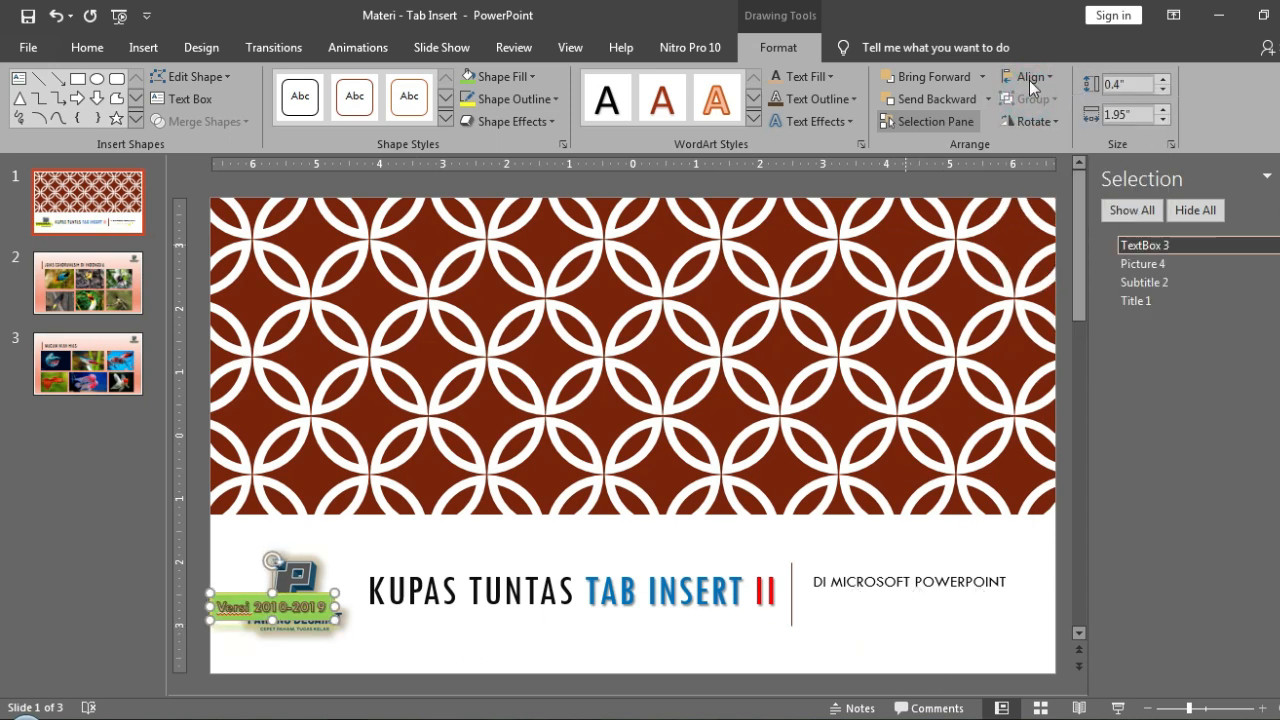
left_click(1031, 77)
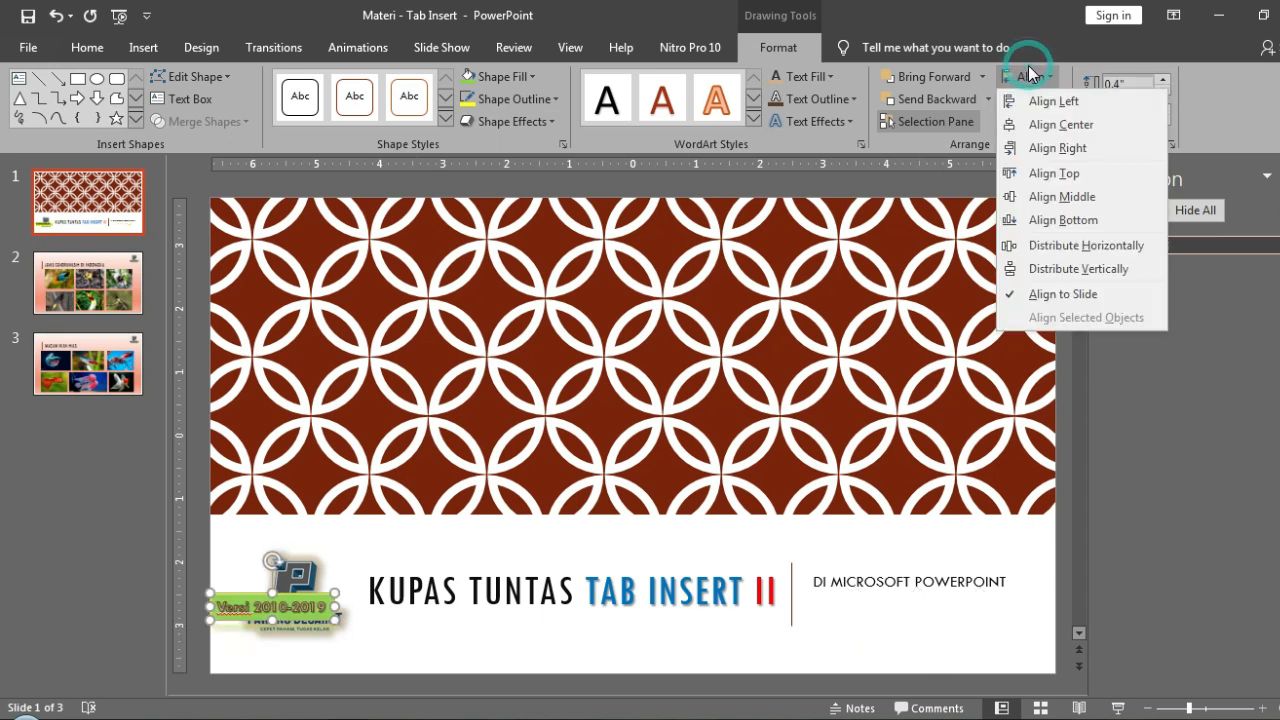
left_click(1062, 151)
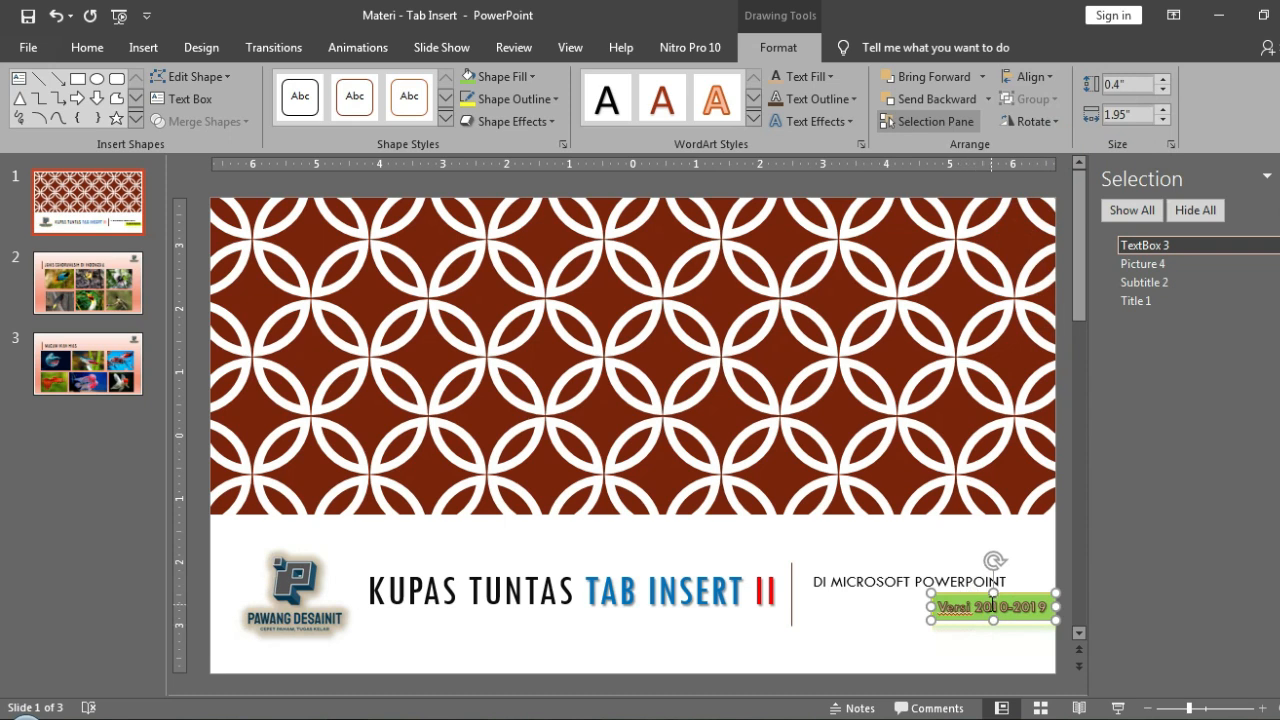
left_click_drag(993, 604, 914, 592)
left_click(1049, 84)
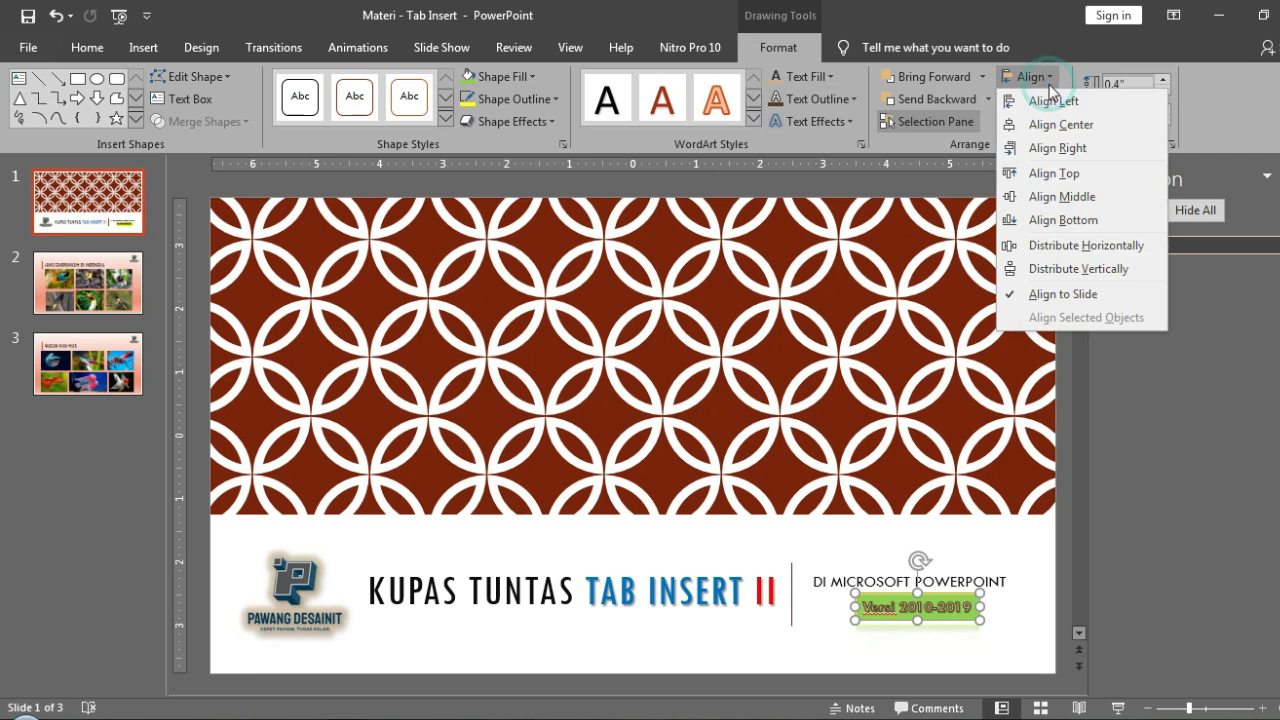
left_click(1020, 14)
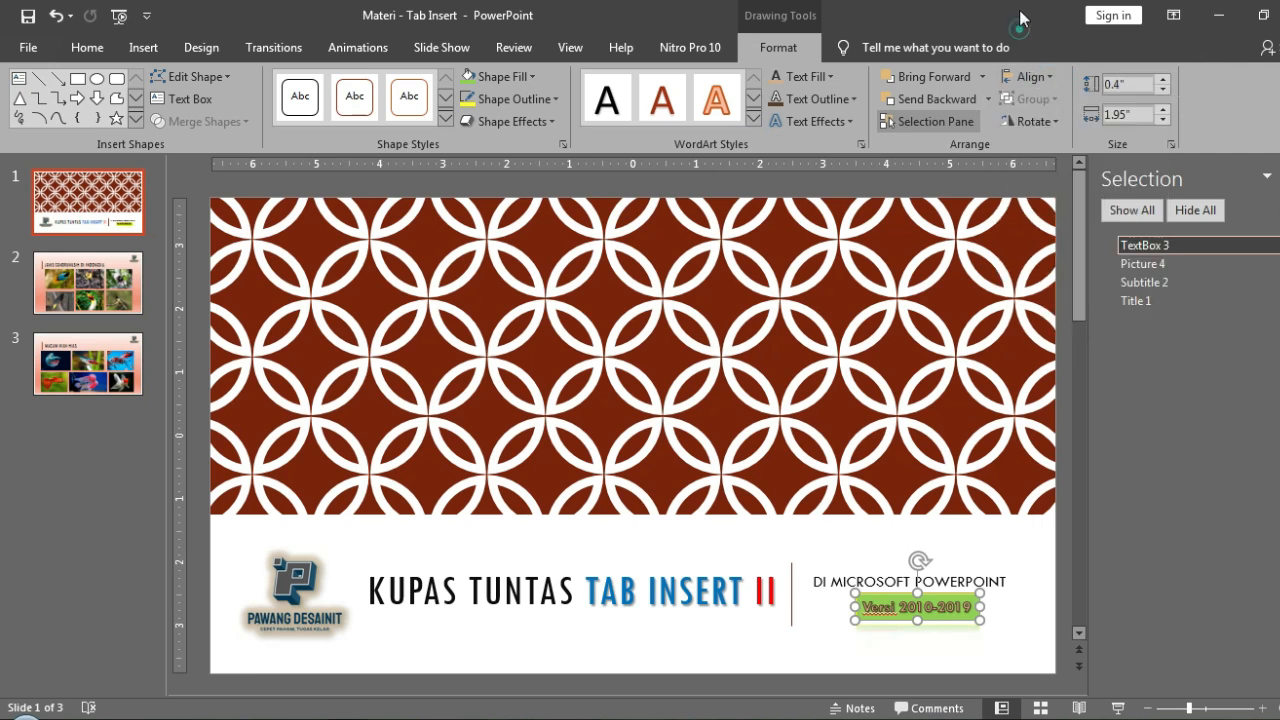
Rotate the "Versi 2010-2019" text box right by 90° twice and close the Selection Pane.
left_click(1033, 124)
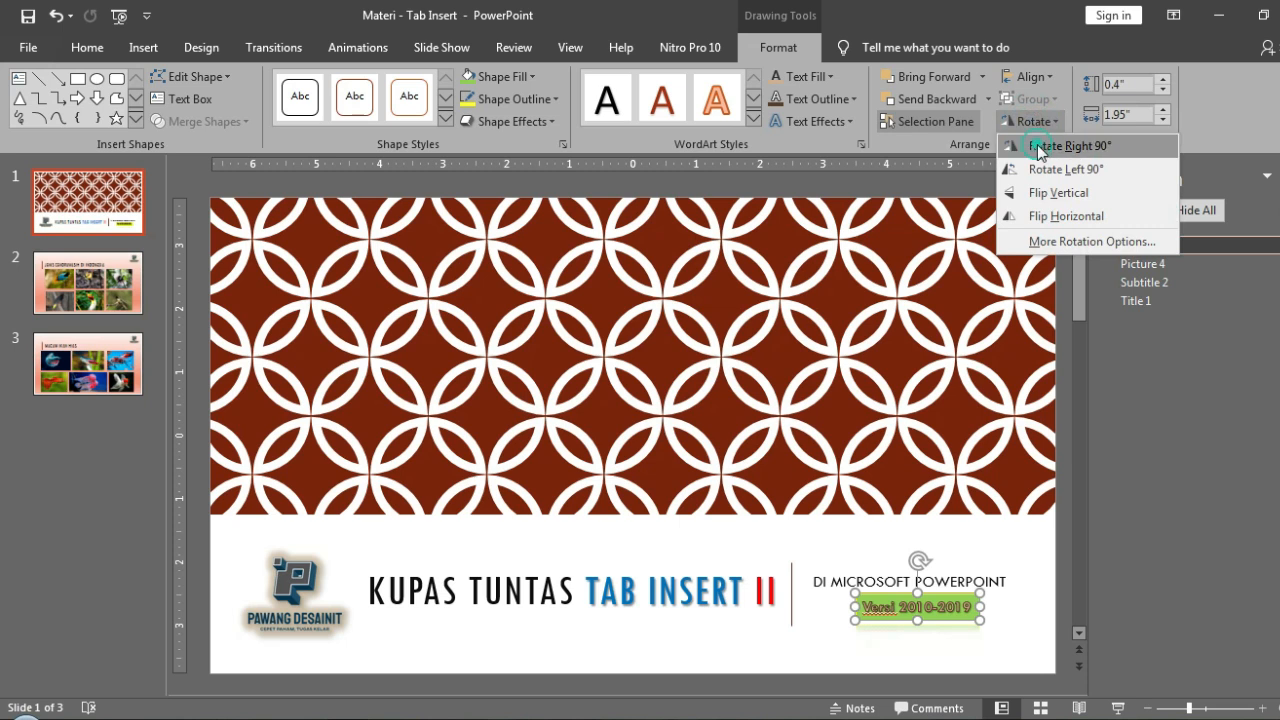
left_click(1037, 146)
left_click(1038, 120)
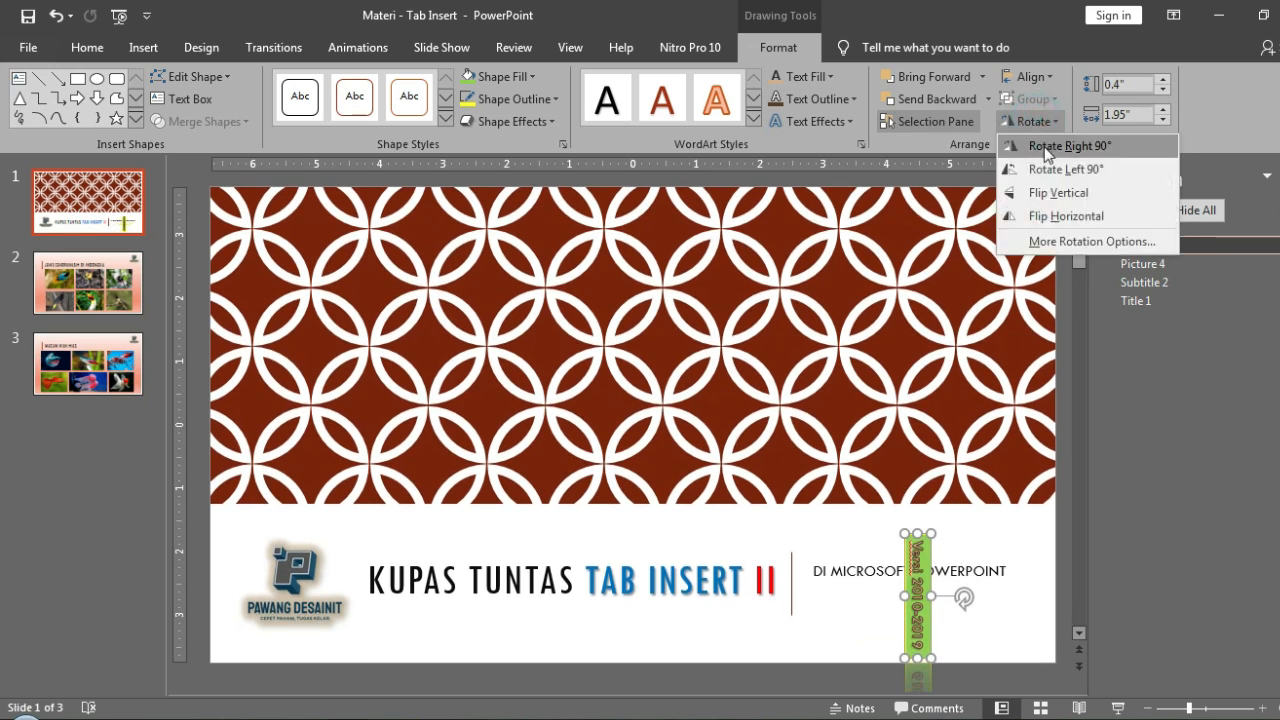
left_click(1045, 146)
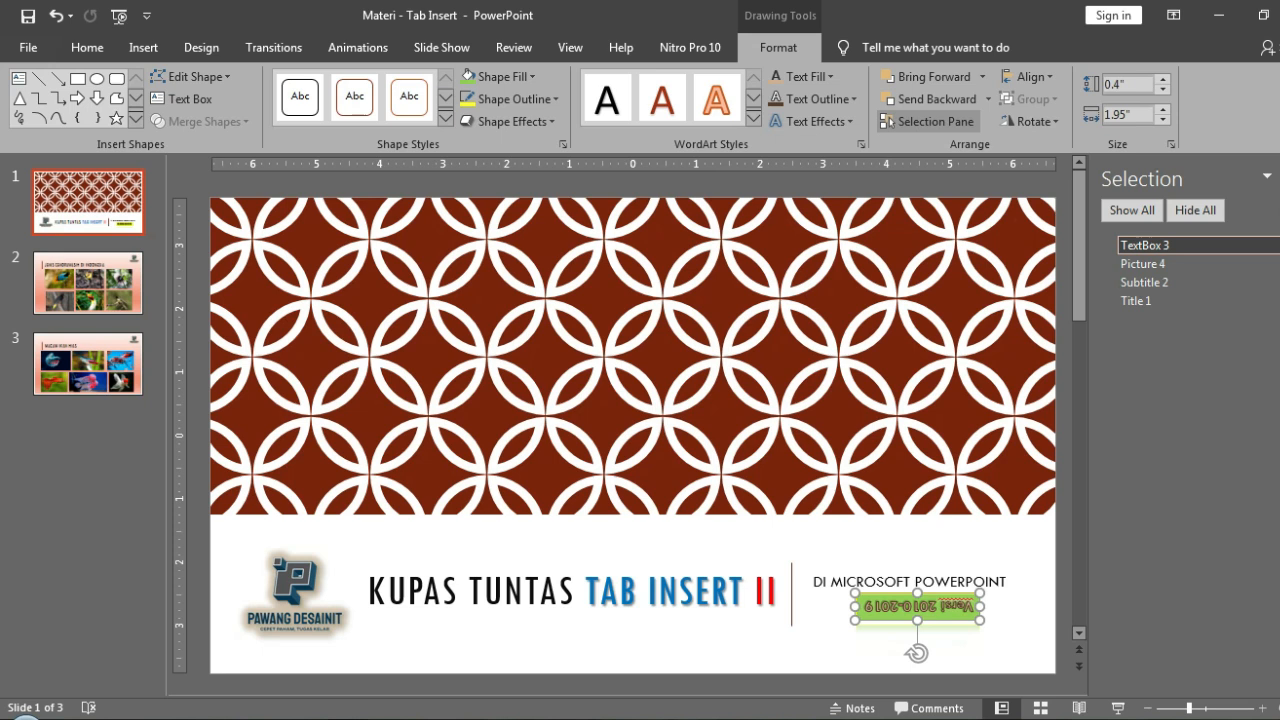
left_click(1279, 176)
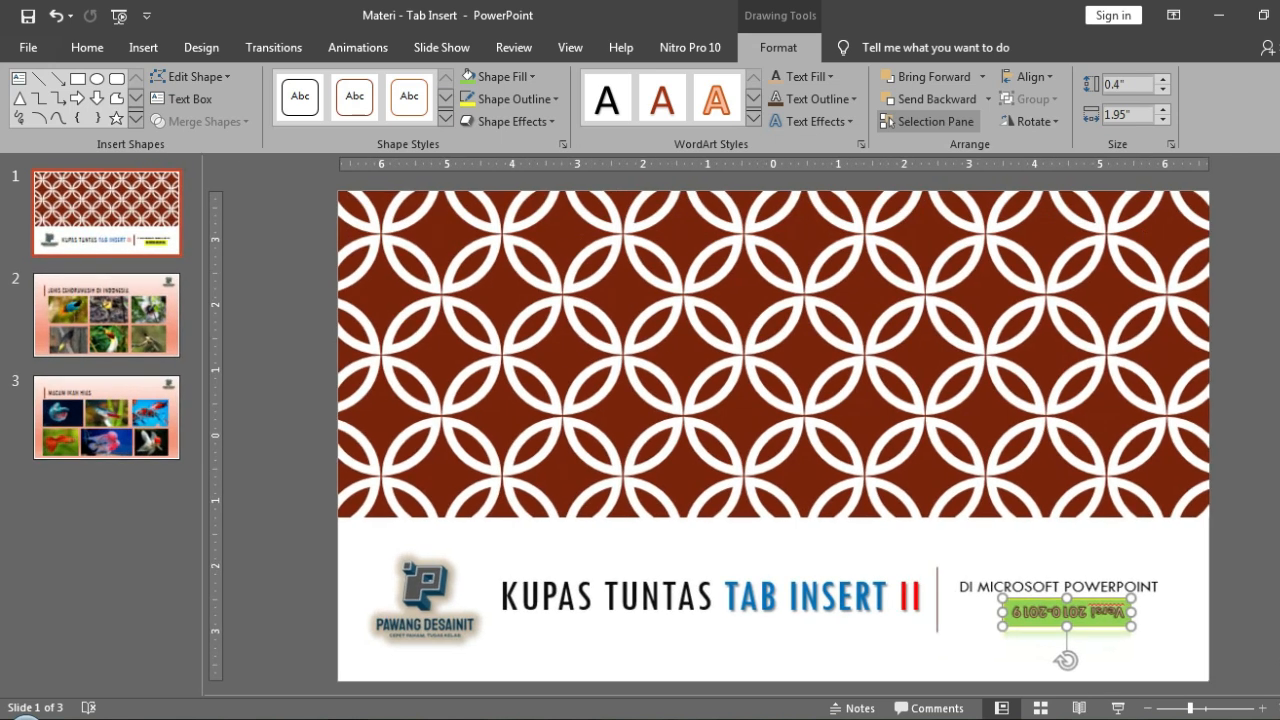
left_click(882, 636)
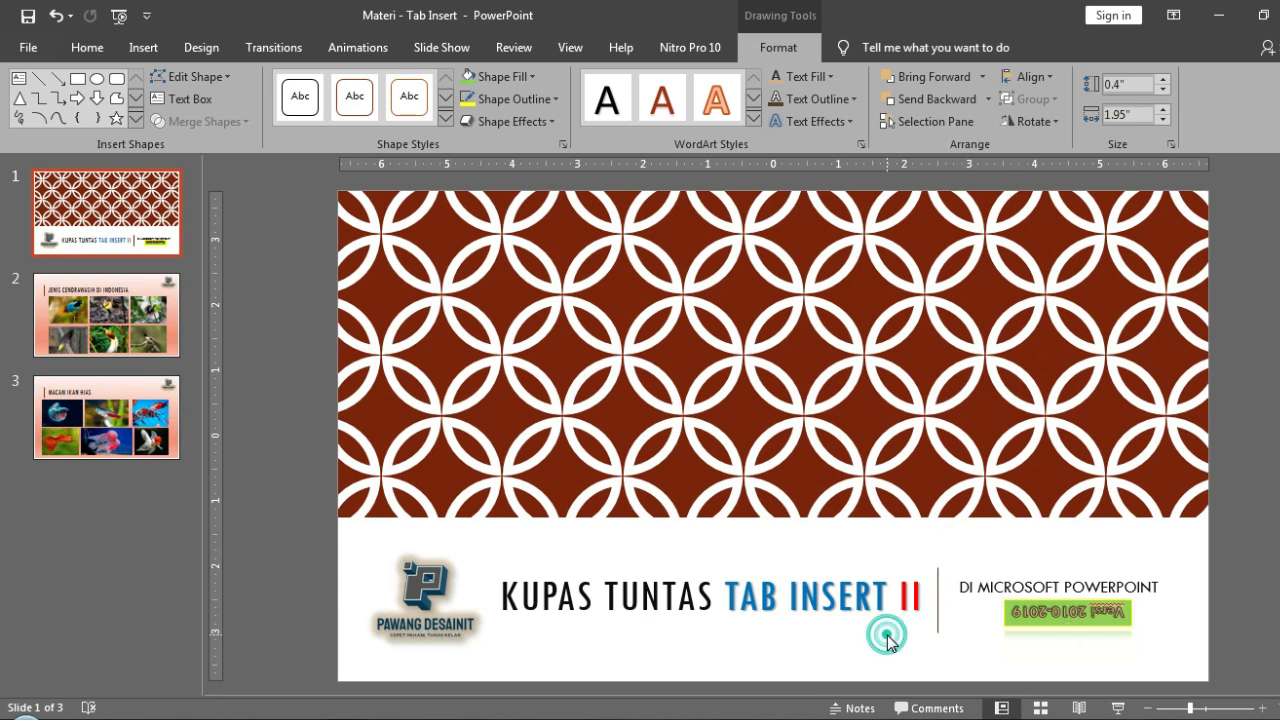
left_click(1046, 614)
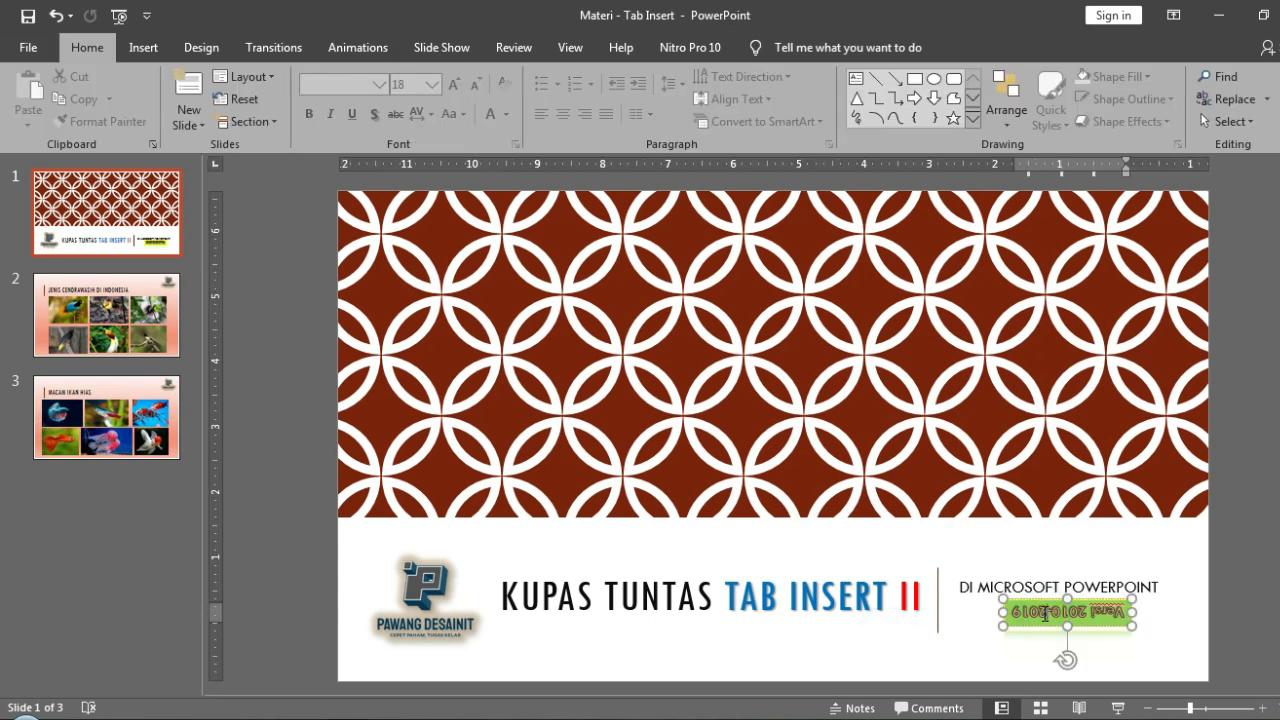
left_click(809, 629)
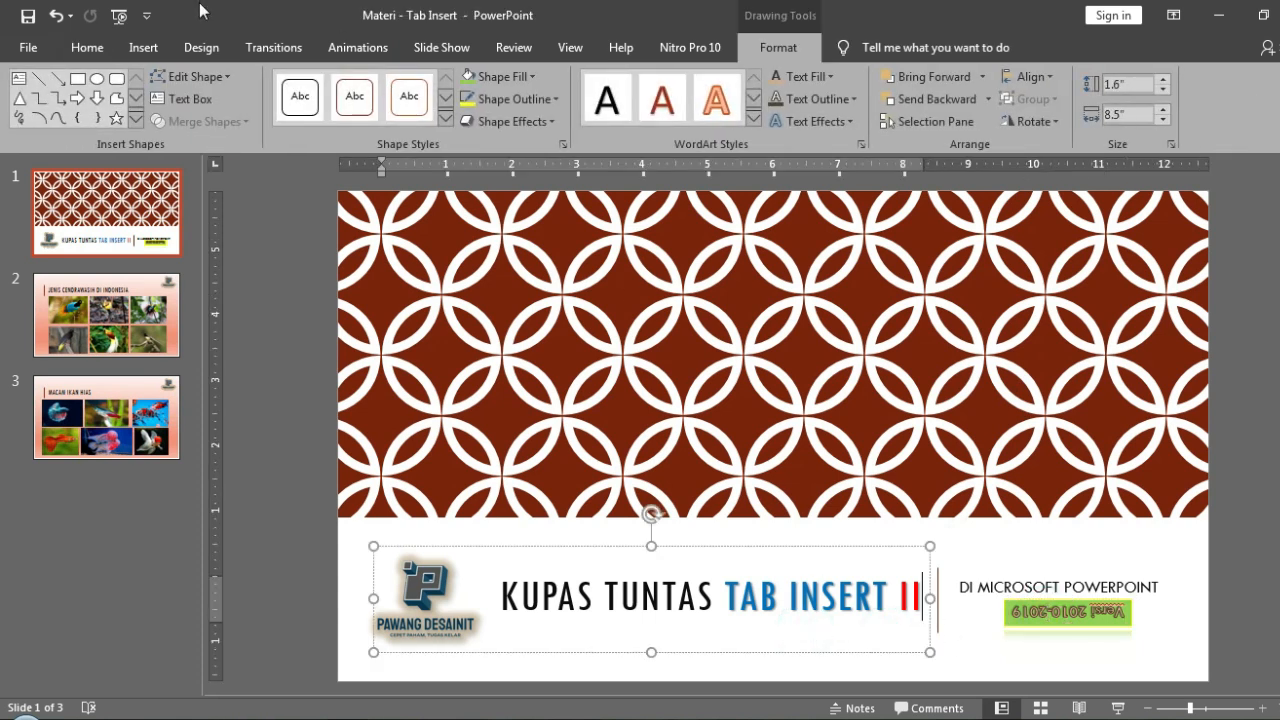
Enable the date and time in the slide's Header and Footer settings, with automatic updating.
left_click(143, 46)
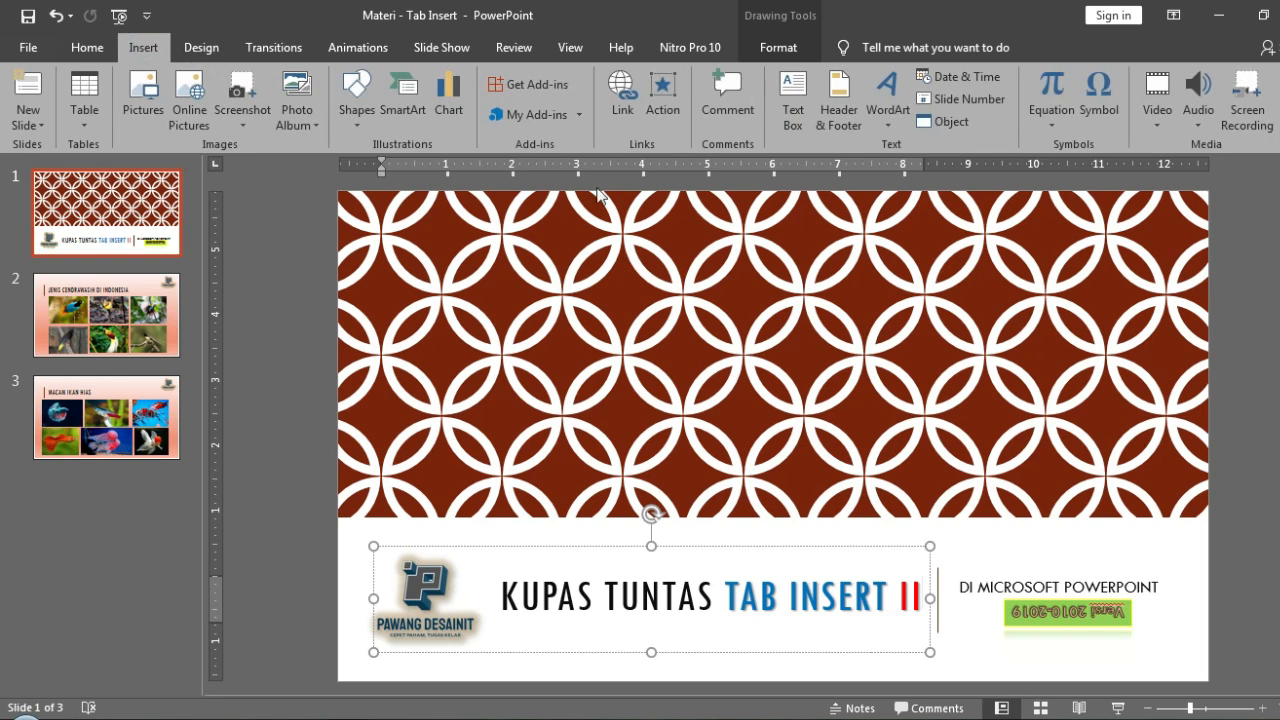
left_click(826, 128)
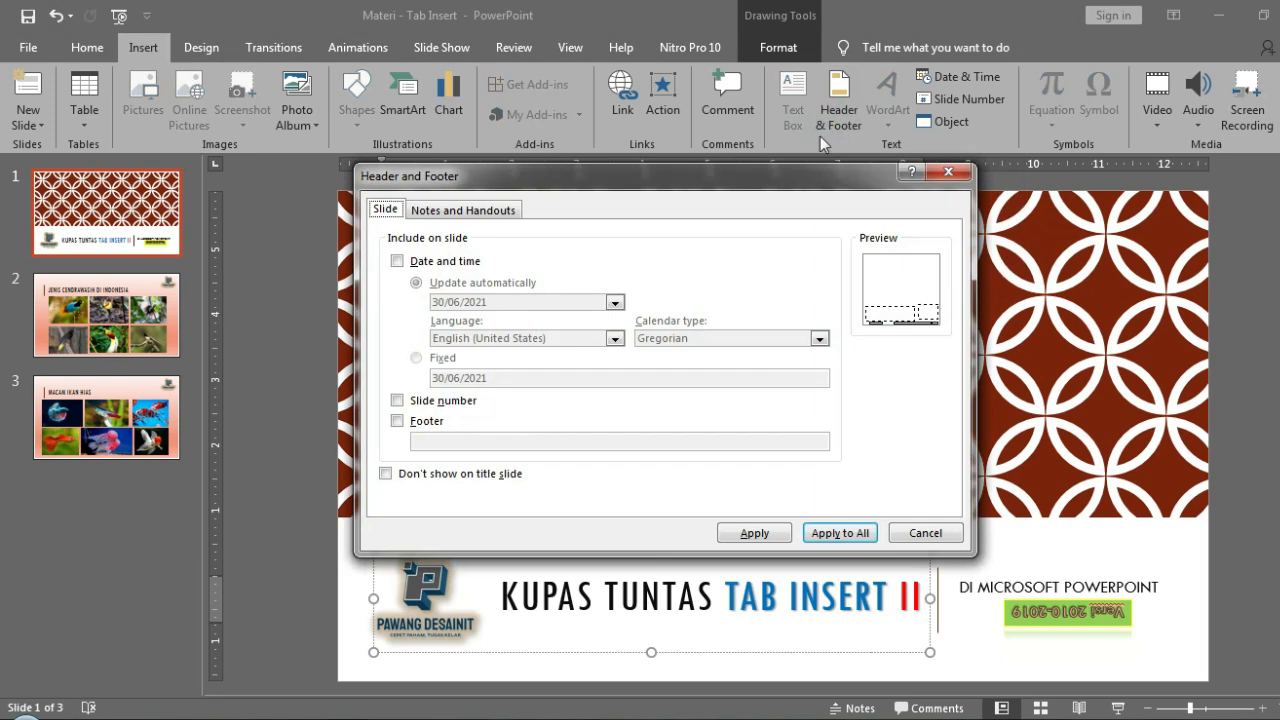
left_click_drag(752, 188, 963, 34)
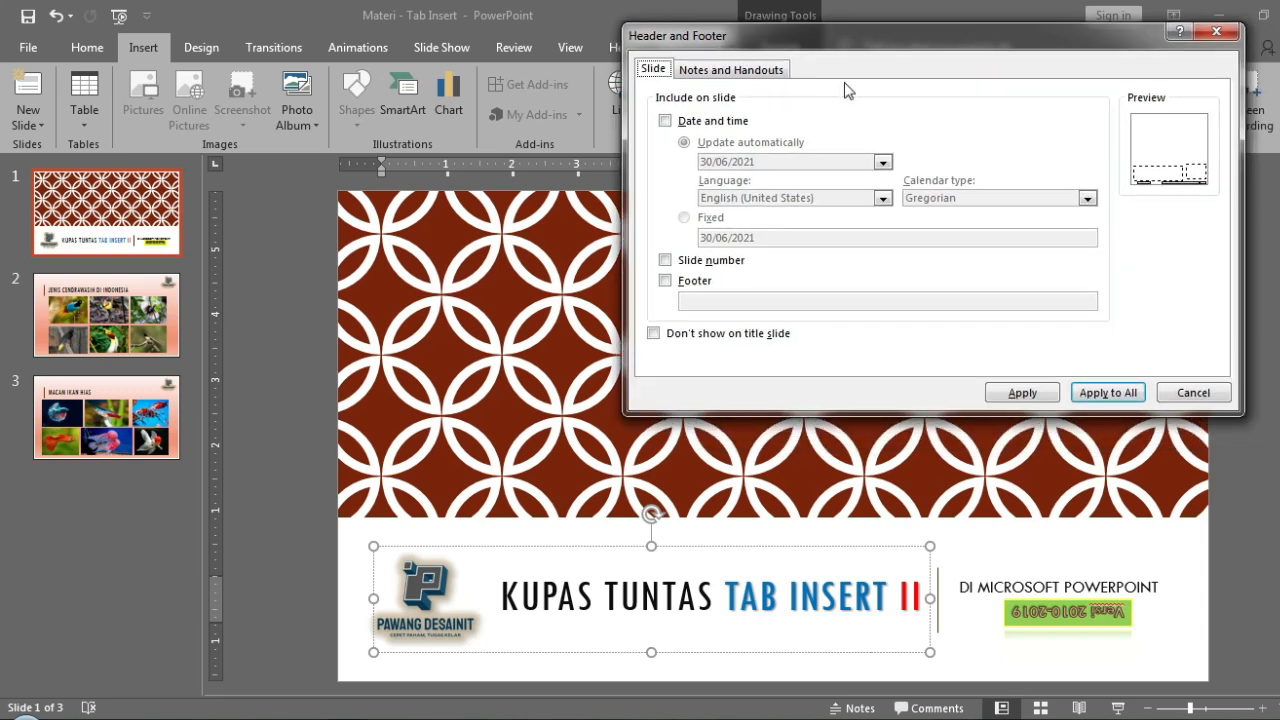
left_click(722, 122)
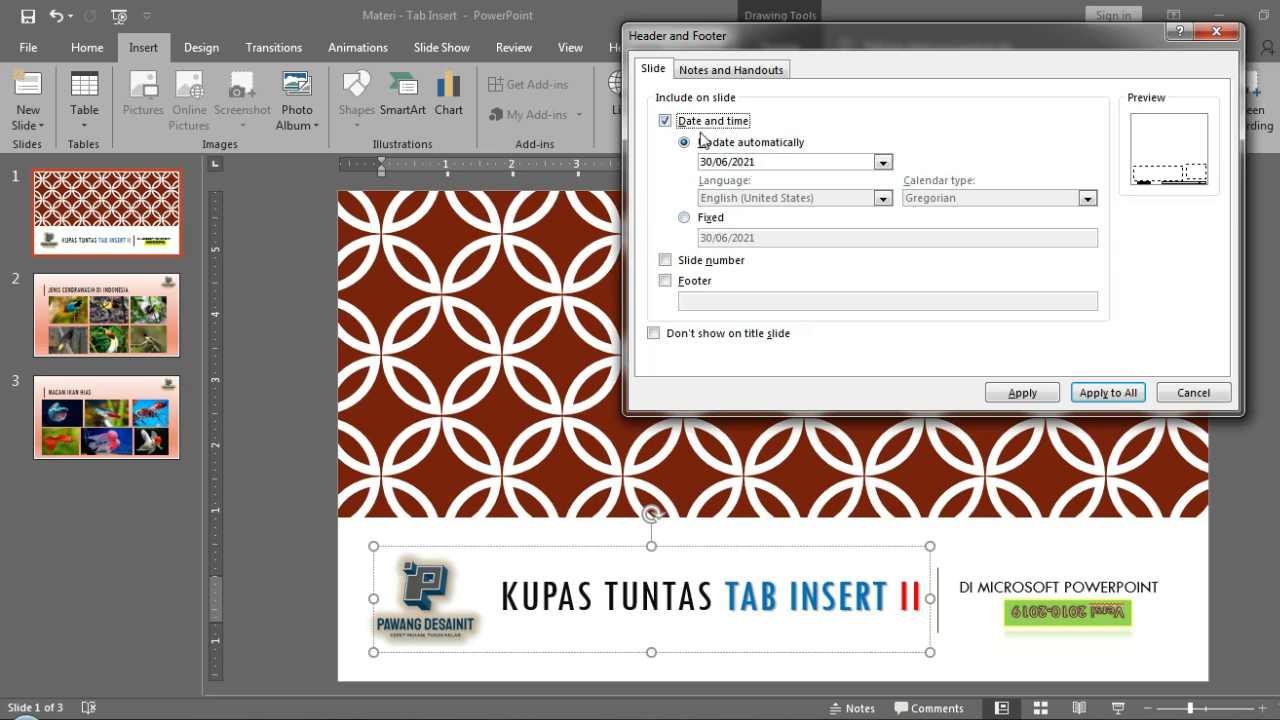
left_click(685, 218)
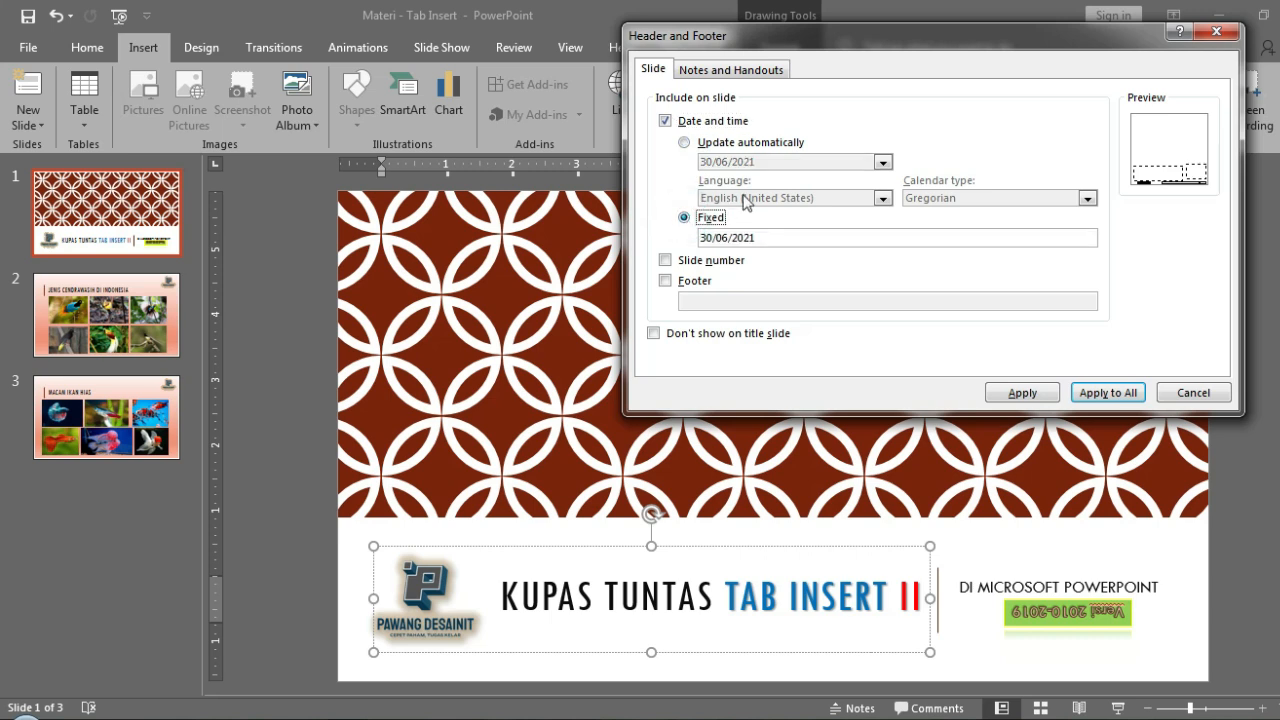
left_click(688, 143)
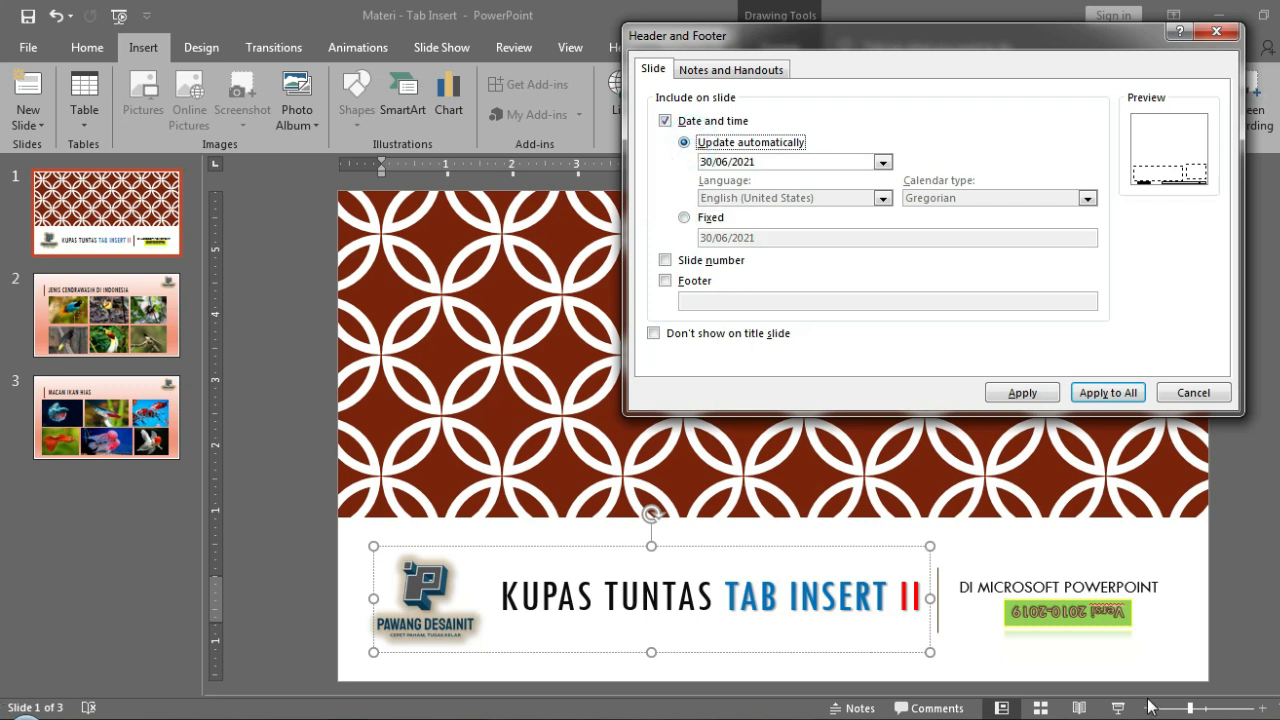
Toggle the slide number and the date and time off and on to compare their positions in the preview.
left_click(706, 260)
left_click(700, 260)
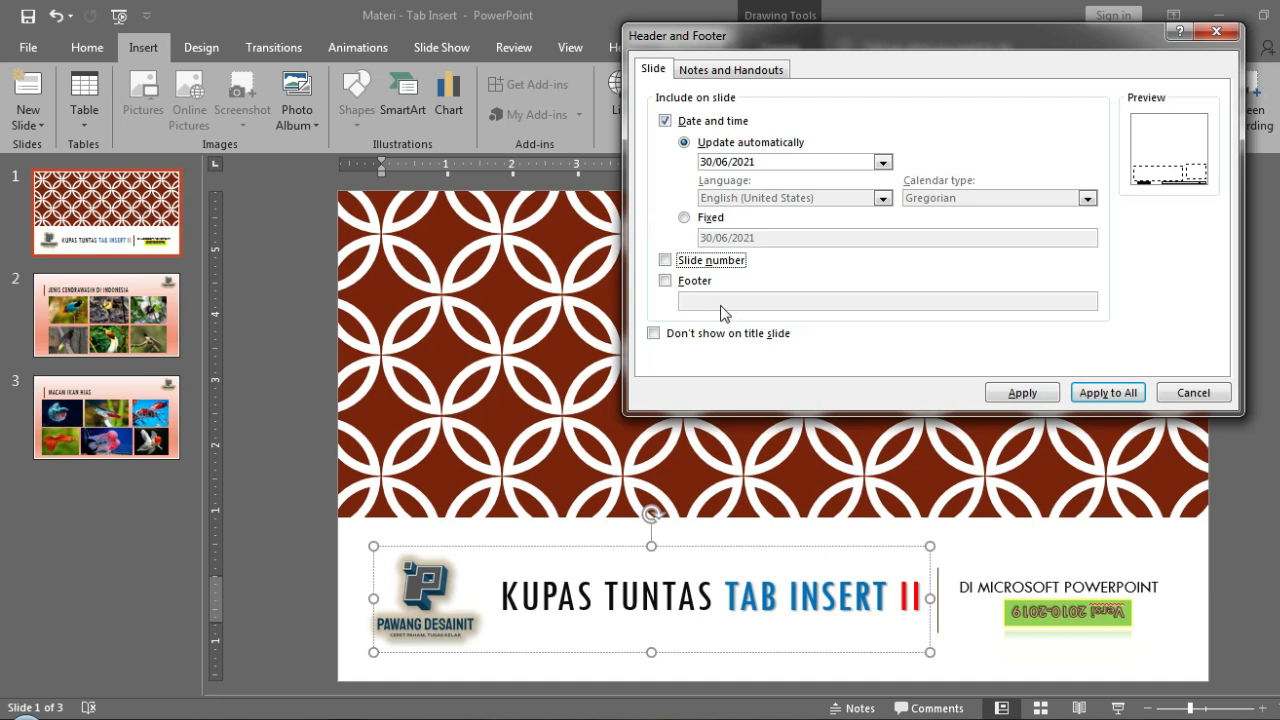
left_click(665, 261)
left_click(665, 261)
left_click(665, 261)
left_click(668, 260)
left_click(666, 260)
left_click(665, 260)
left_click(665, 121)
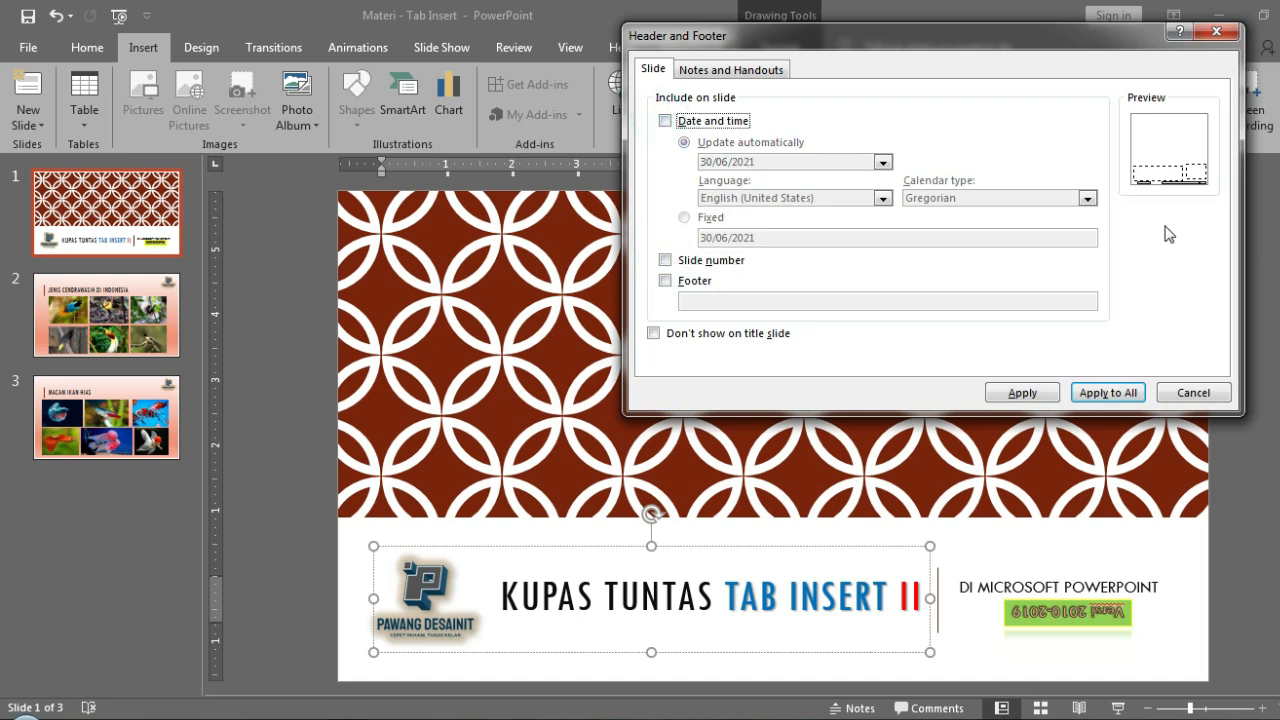
left_click(665, 121)
Include the slide number and a footer in the Header and Footer settings.
left_click(665, 260)
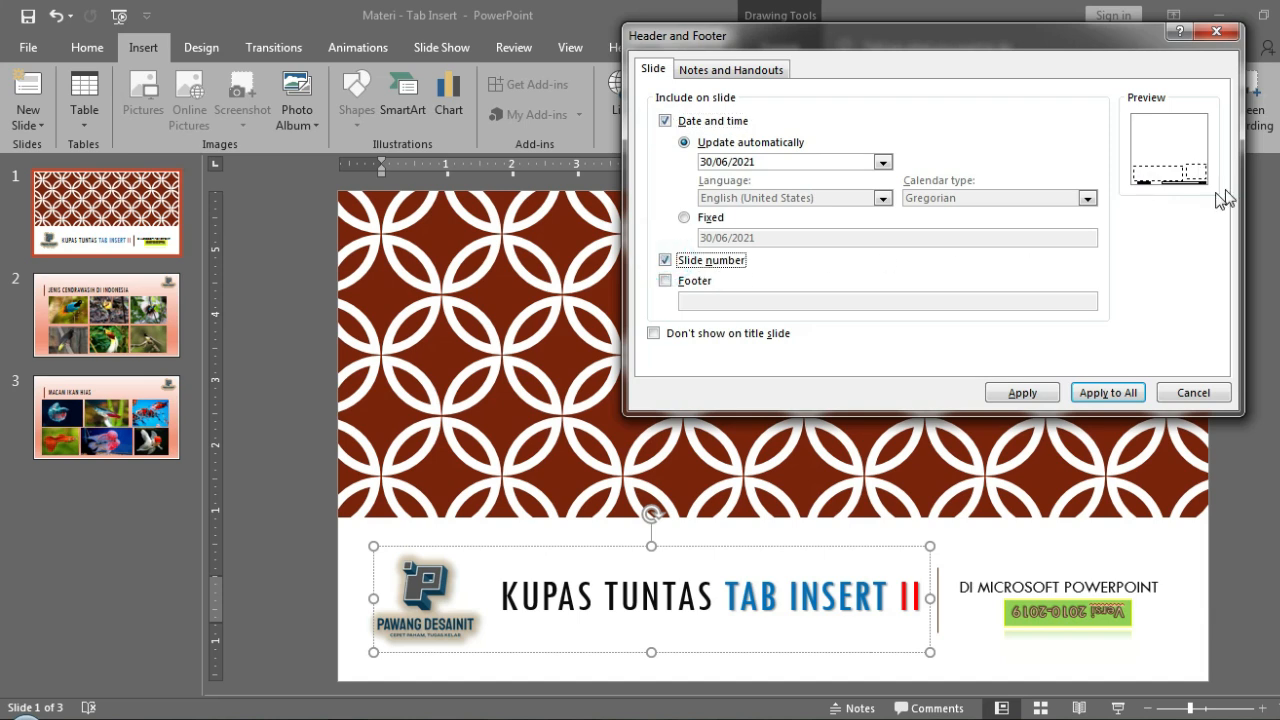
left_click(680, 282)
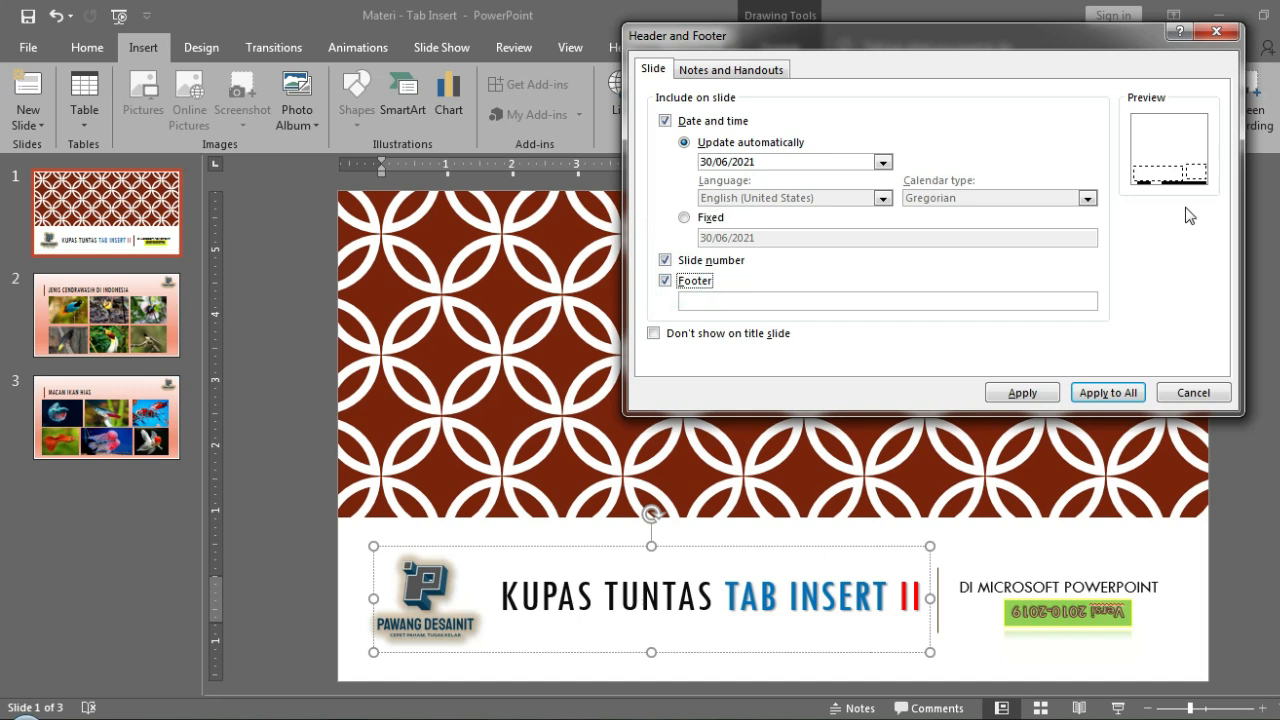
left_click(682, 286)
left_click(680, 283)
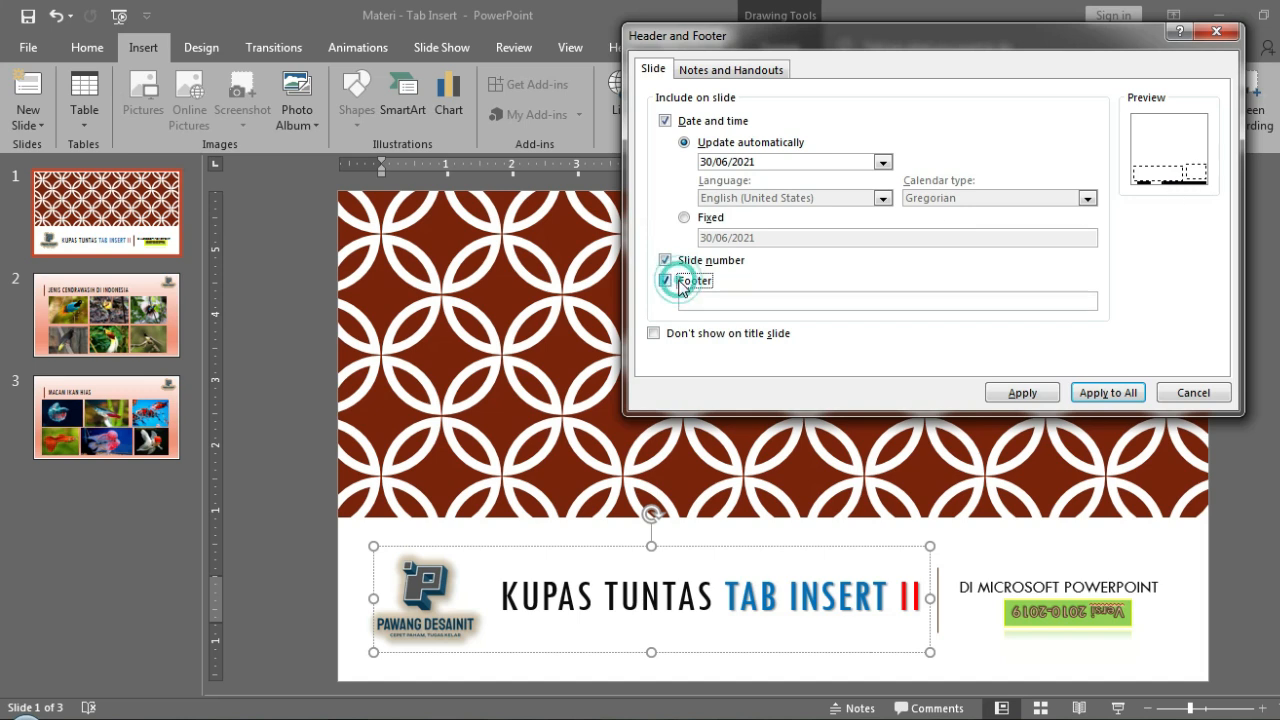
Set the footer text to "Pawang Desainit" and apply the header and footer settings to all slides.
left_click(724, 298)
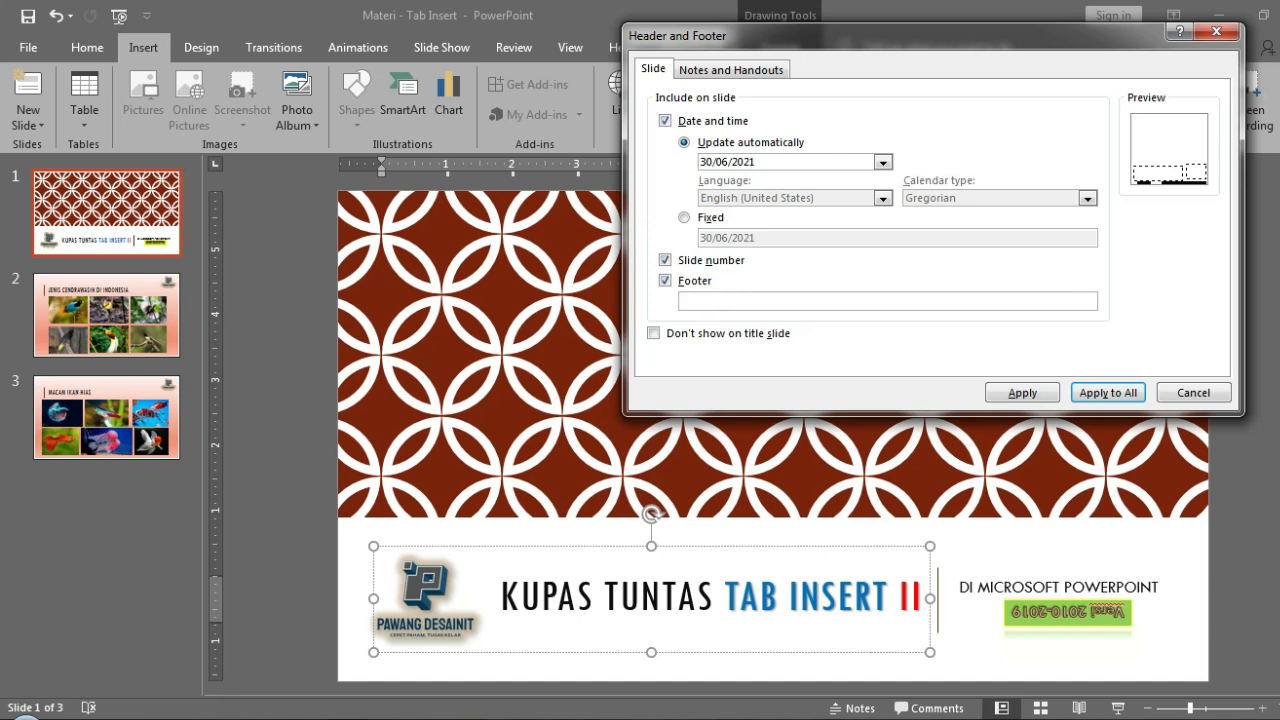
type("Pawa")
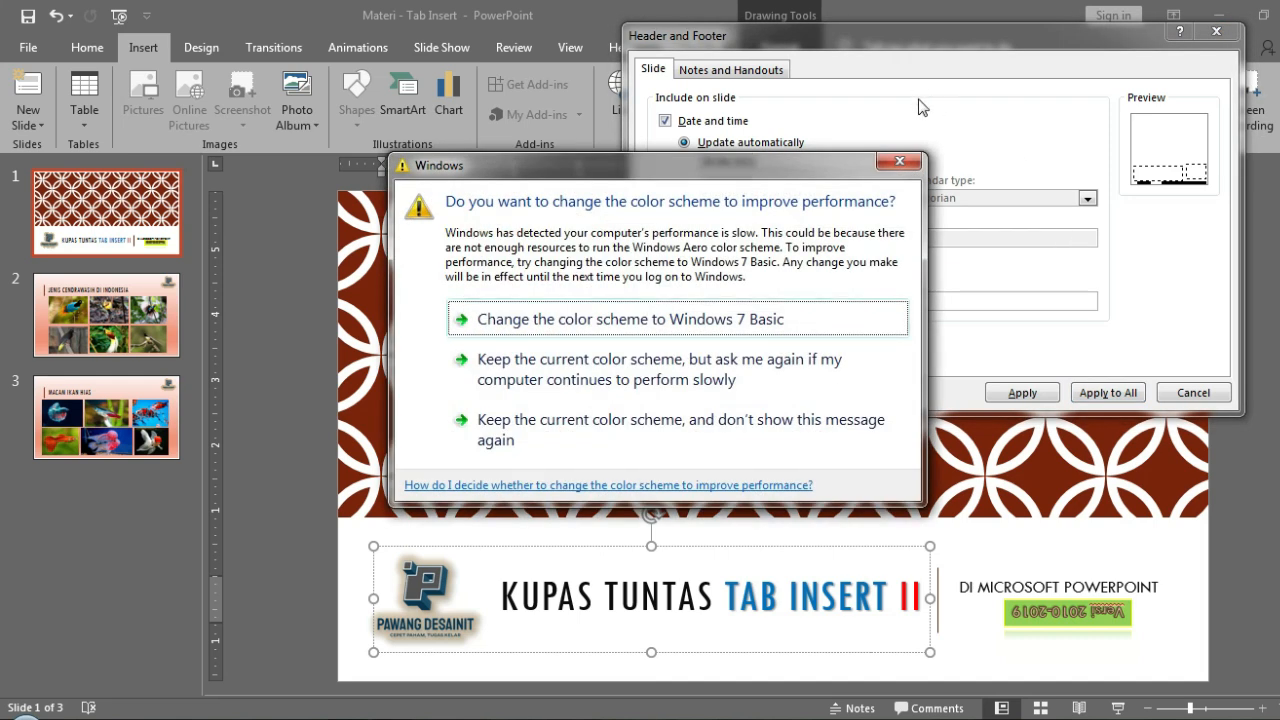
left_click(914, 161)
left_click(904, 304)
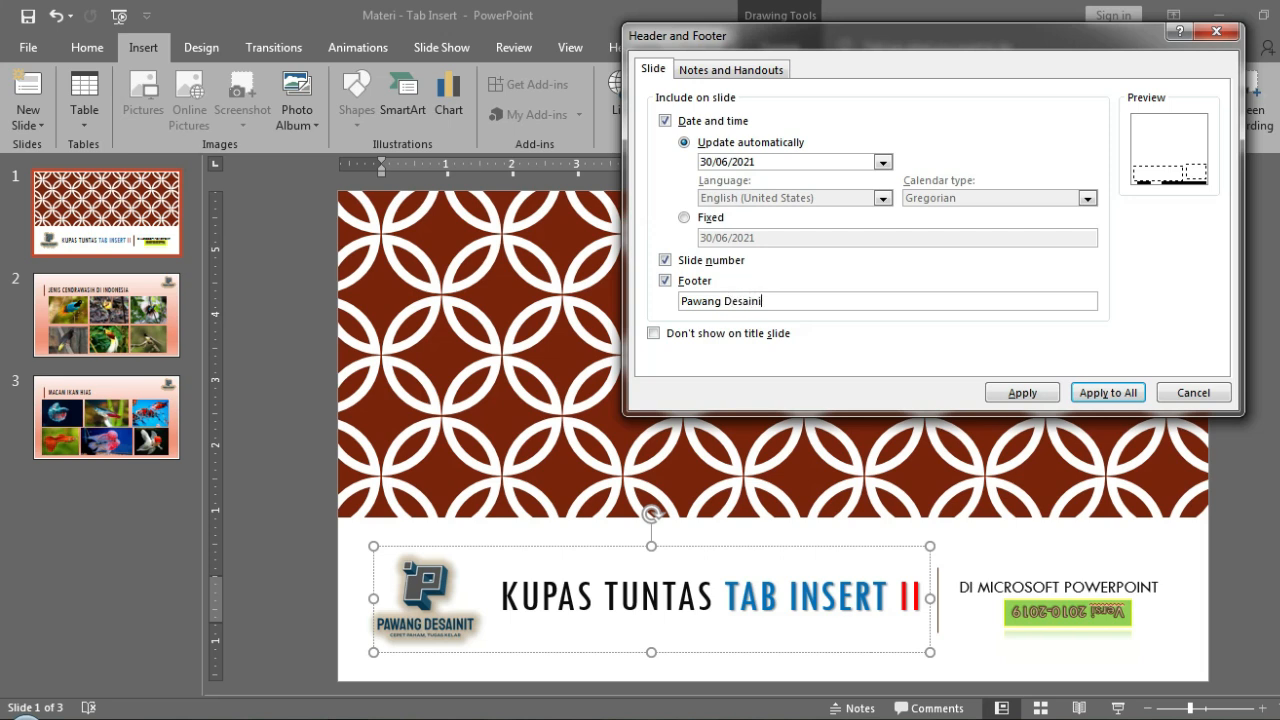
left_click(866, 334)
left_click(1136, 396)
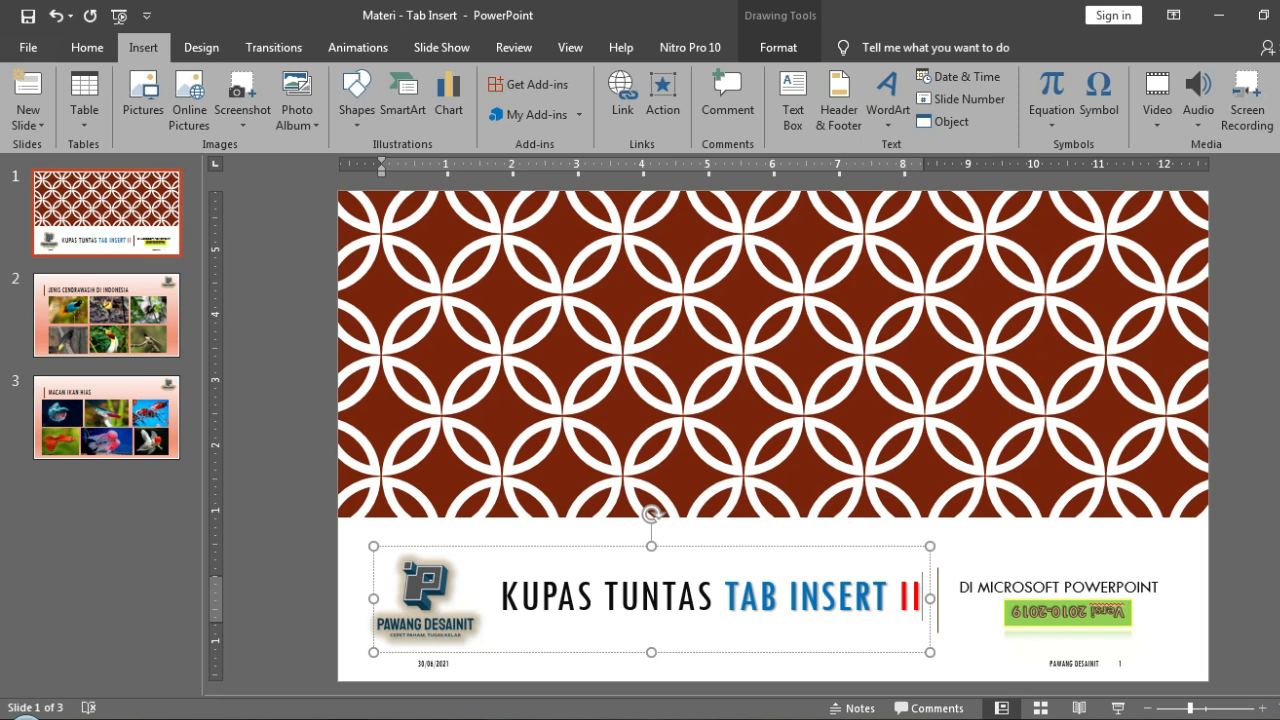
Examine the date, footer text and slide number along the title slide's lower edge.
left_click(1204, 708)
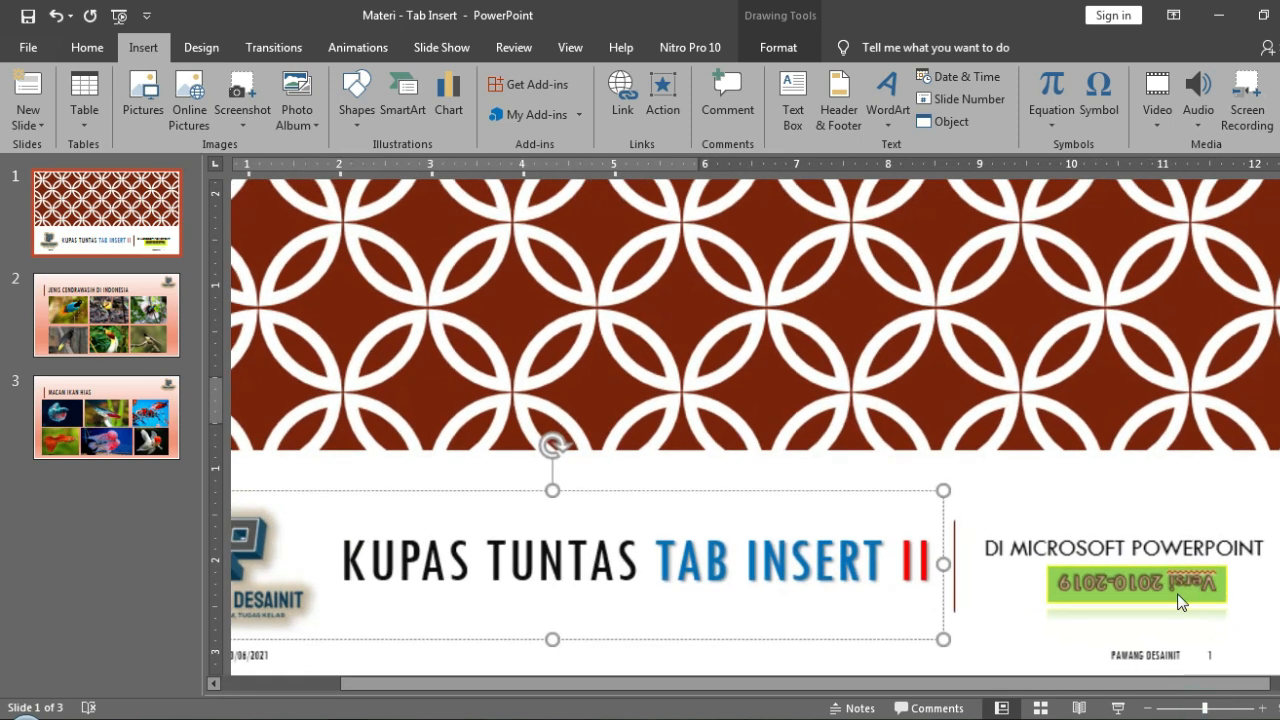
scroll(1179, 594, "down", 2)
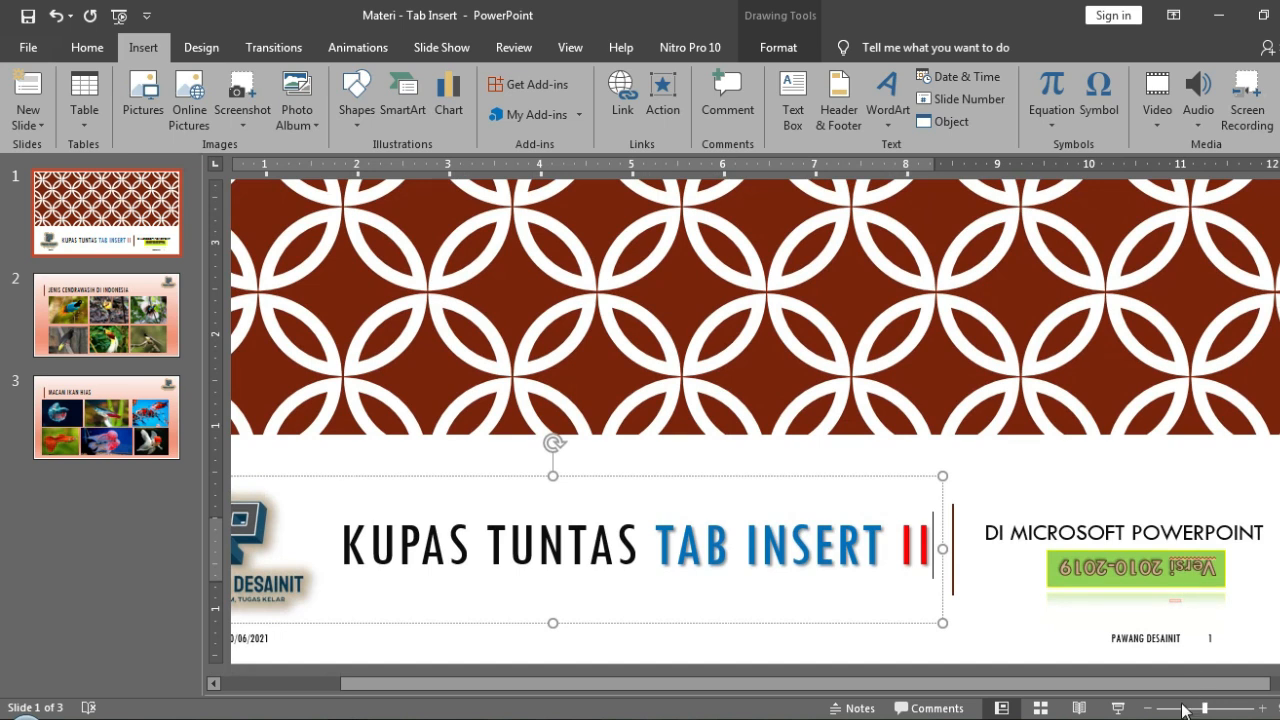
left_click_drag(1192, 686, 1078, 686)
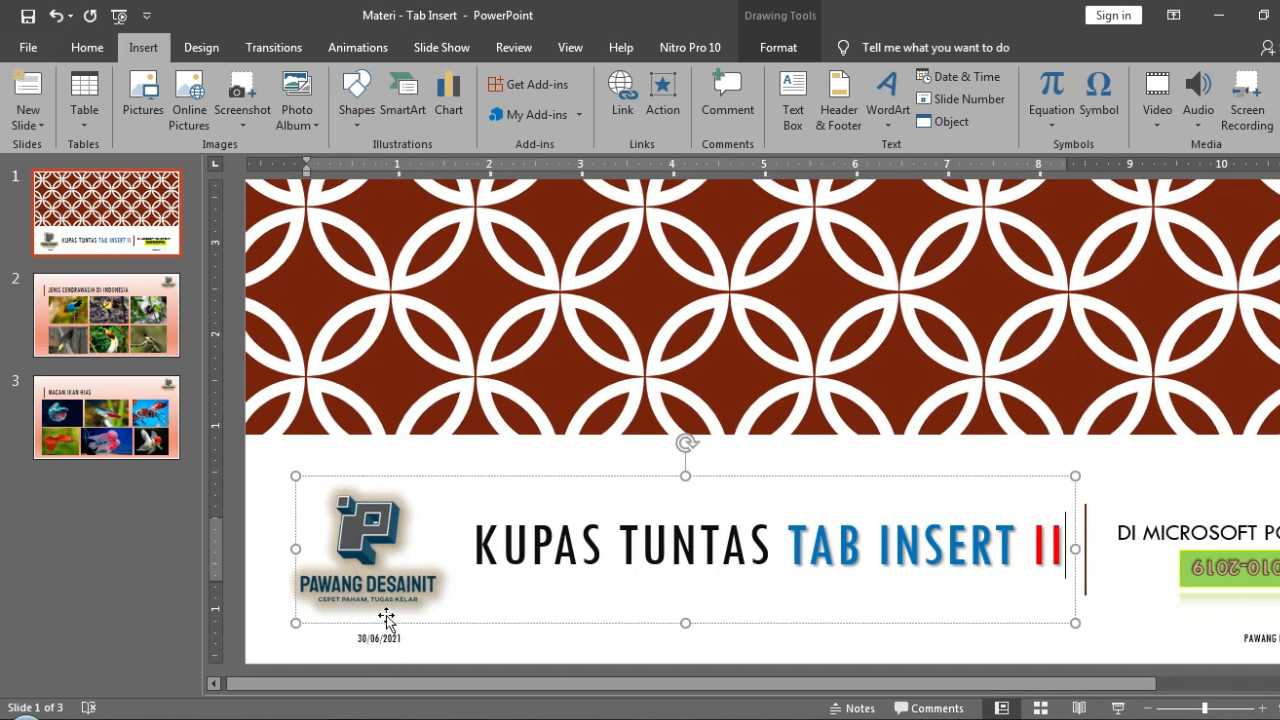
left_click_drag(417, 688, 557, 688)
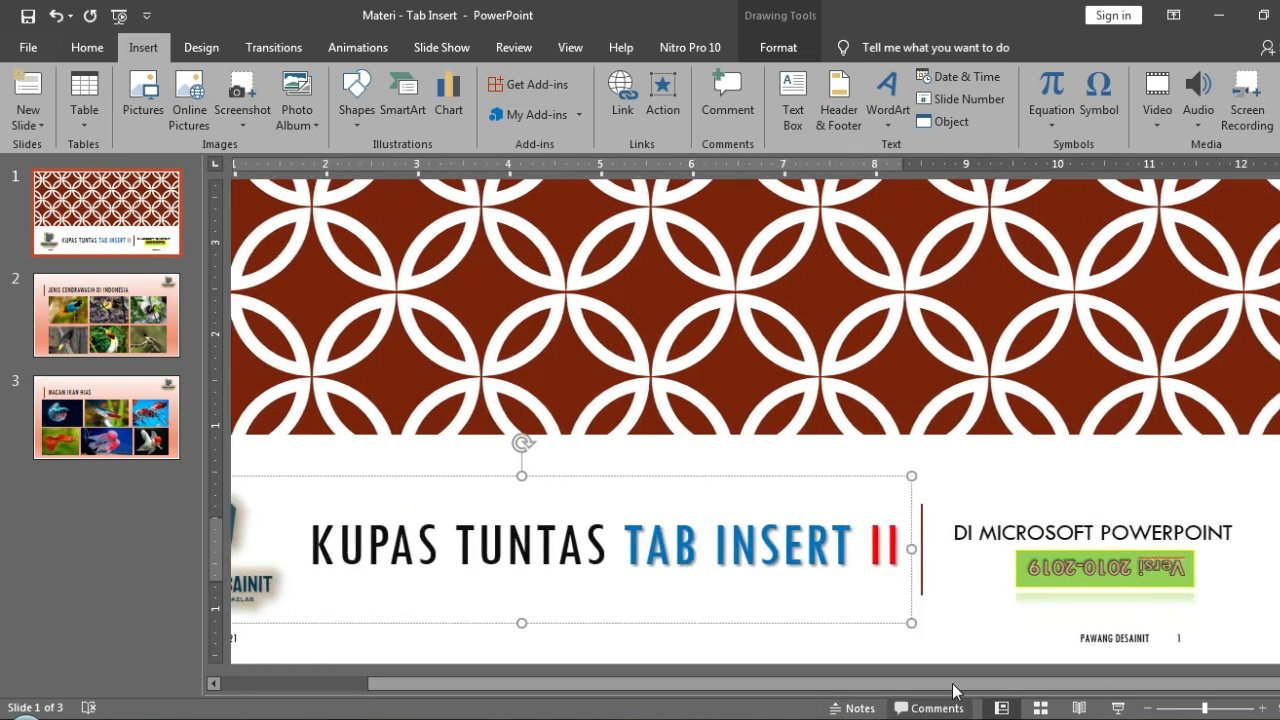
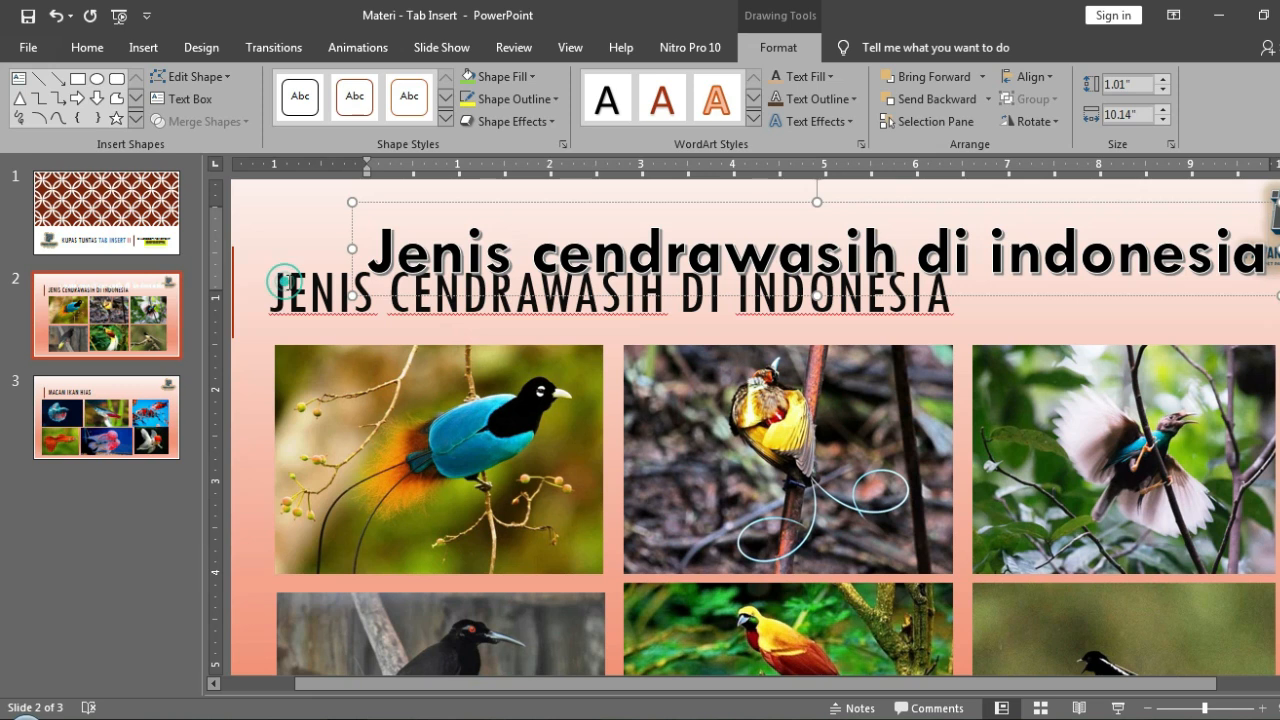
Delete slide 2's original title and its empty placeholder, and move the WordArt title into that space above the bird photos.
left_click(324, 220)
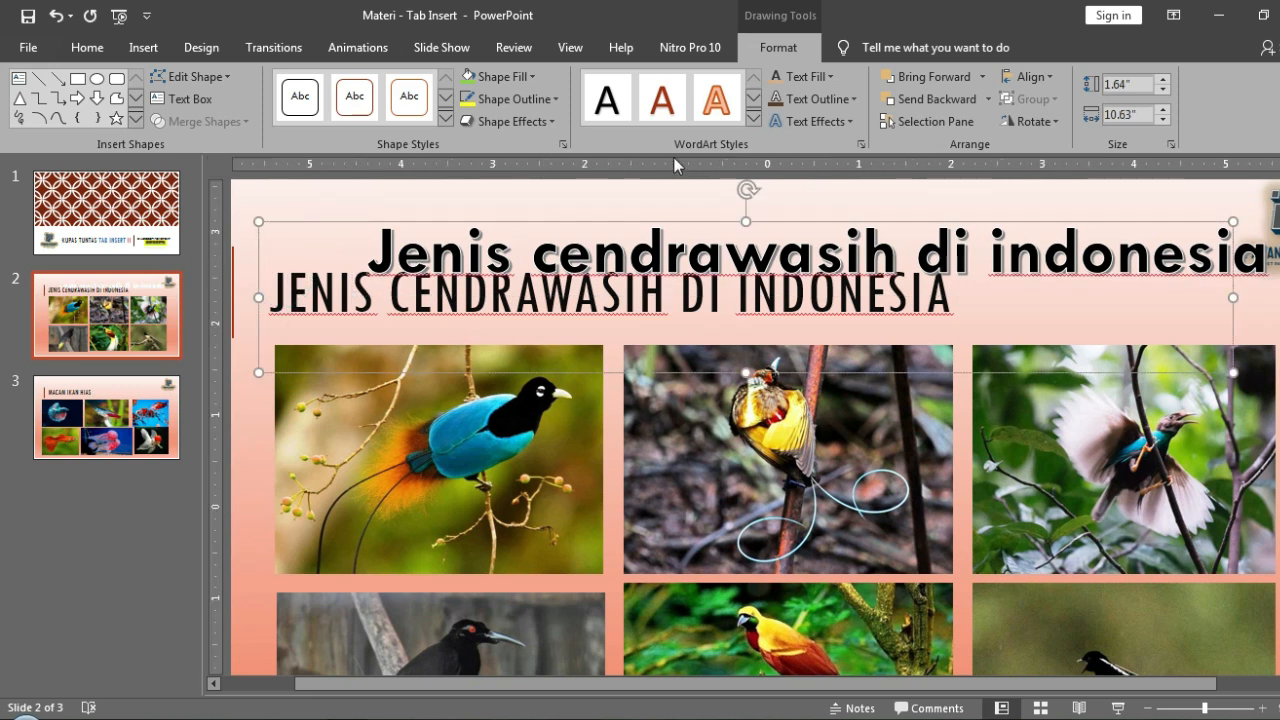
key("Delete")
key("Escape")
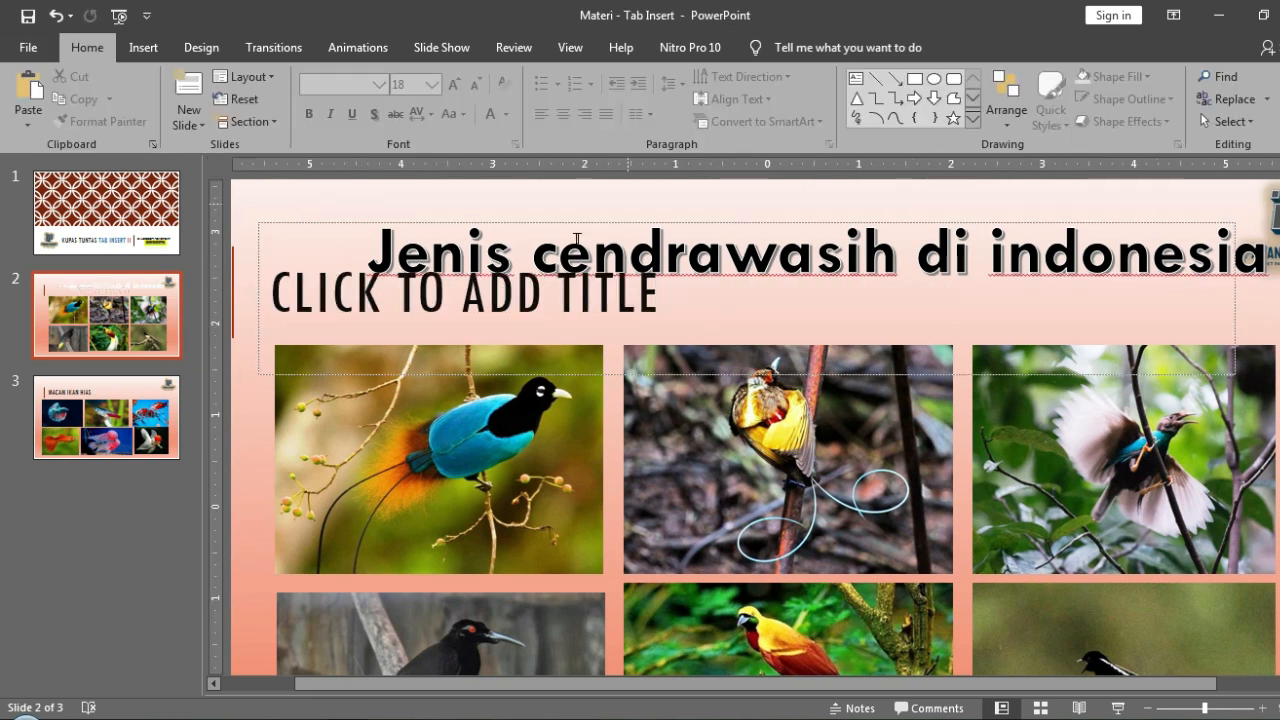
left_click(357, 220)
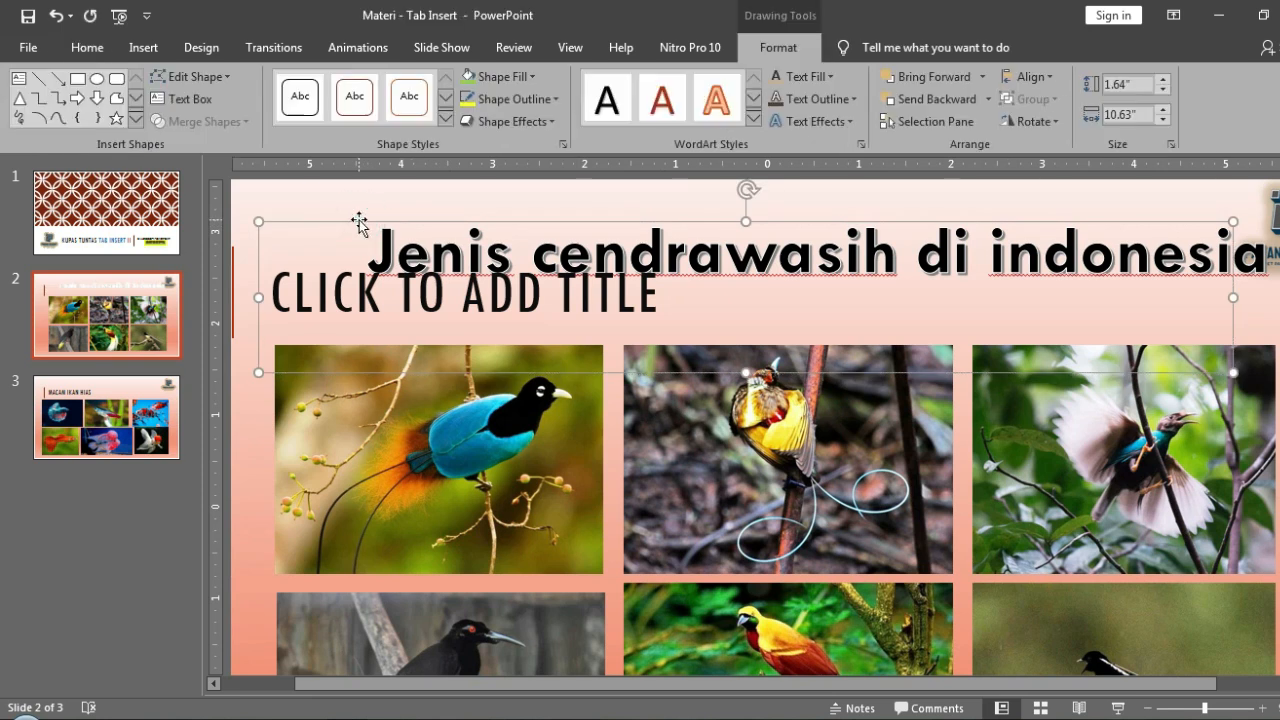
key("Delete")
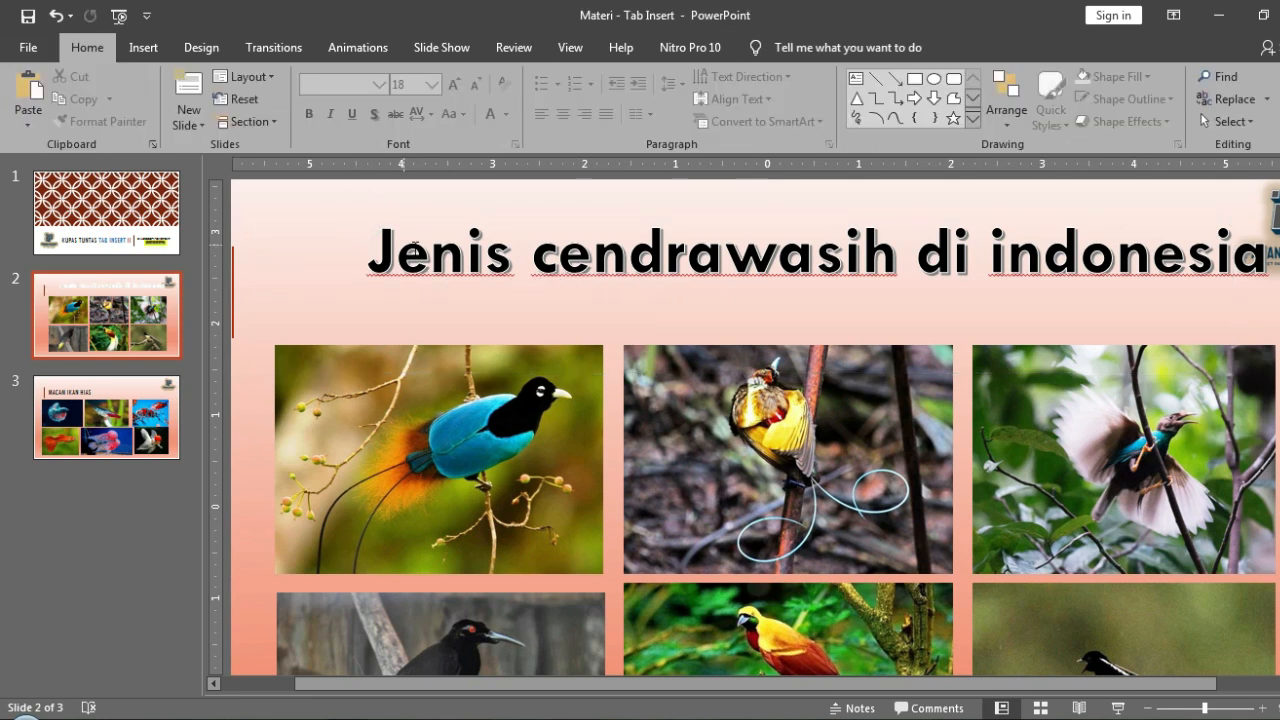
left_click(430, 250)
left_click_drag(494, 202, 400, 228)
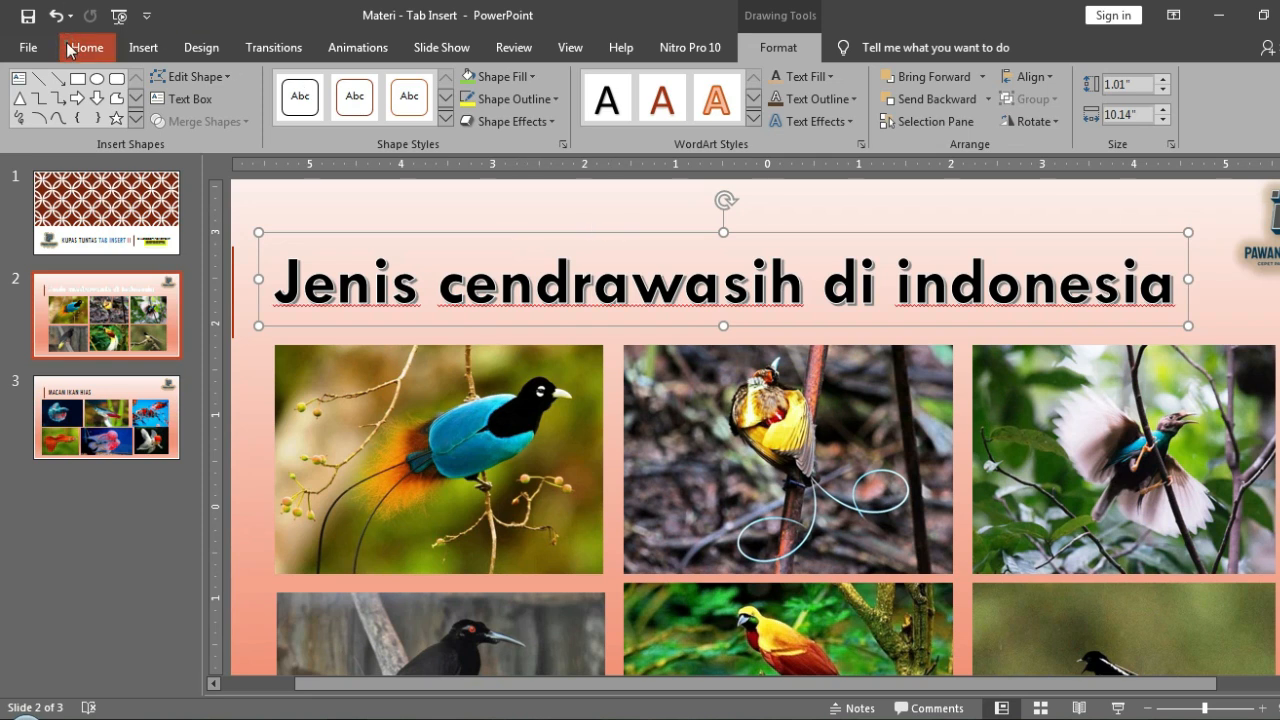
Convert the WordArt title to uppercase, reduce its font size to 44, and realign it with the edge of the photos.
left_click(449, 113)
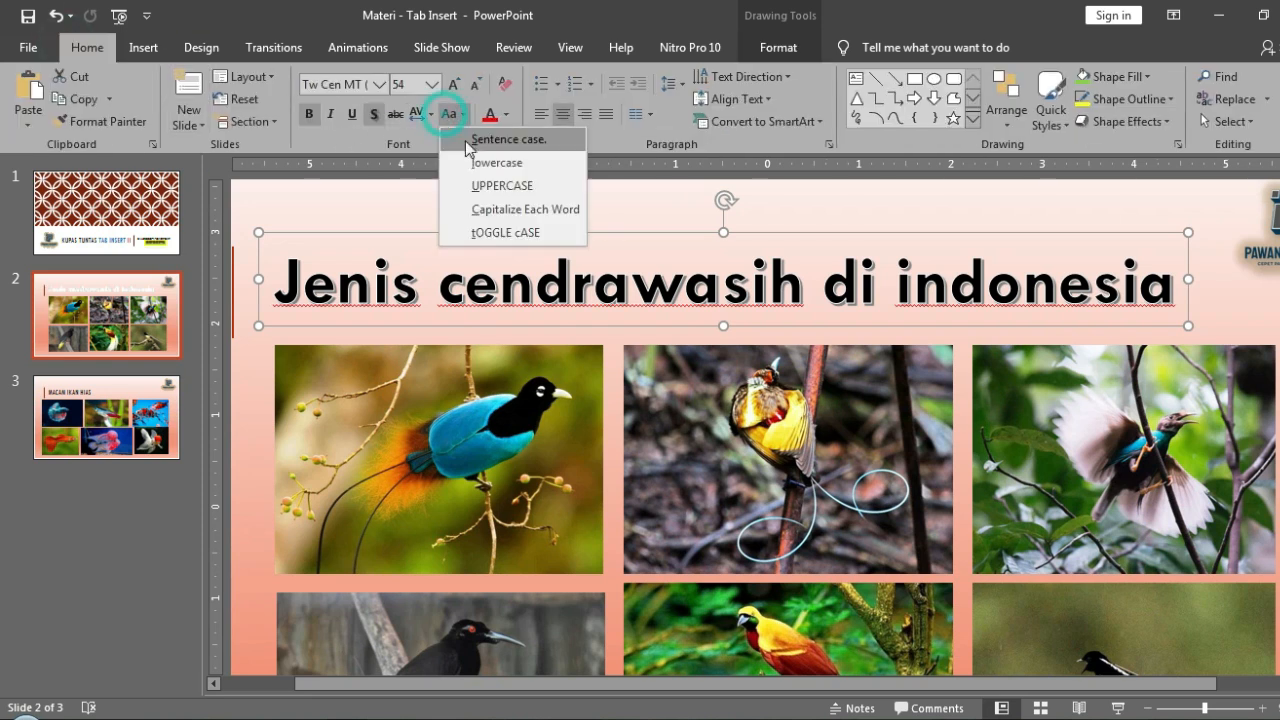
left_click(486, 187)
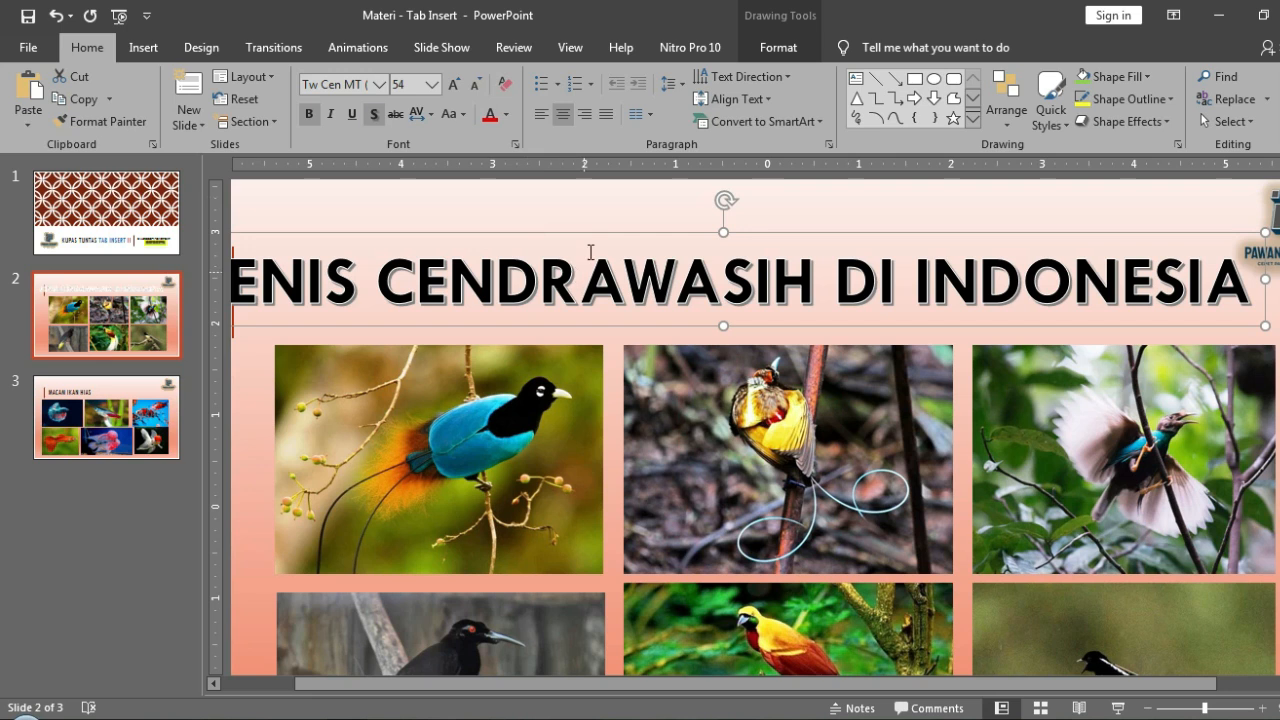
left_click(474, 84)
left_click(474, 84)
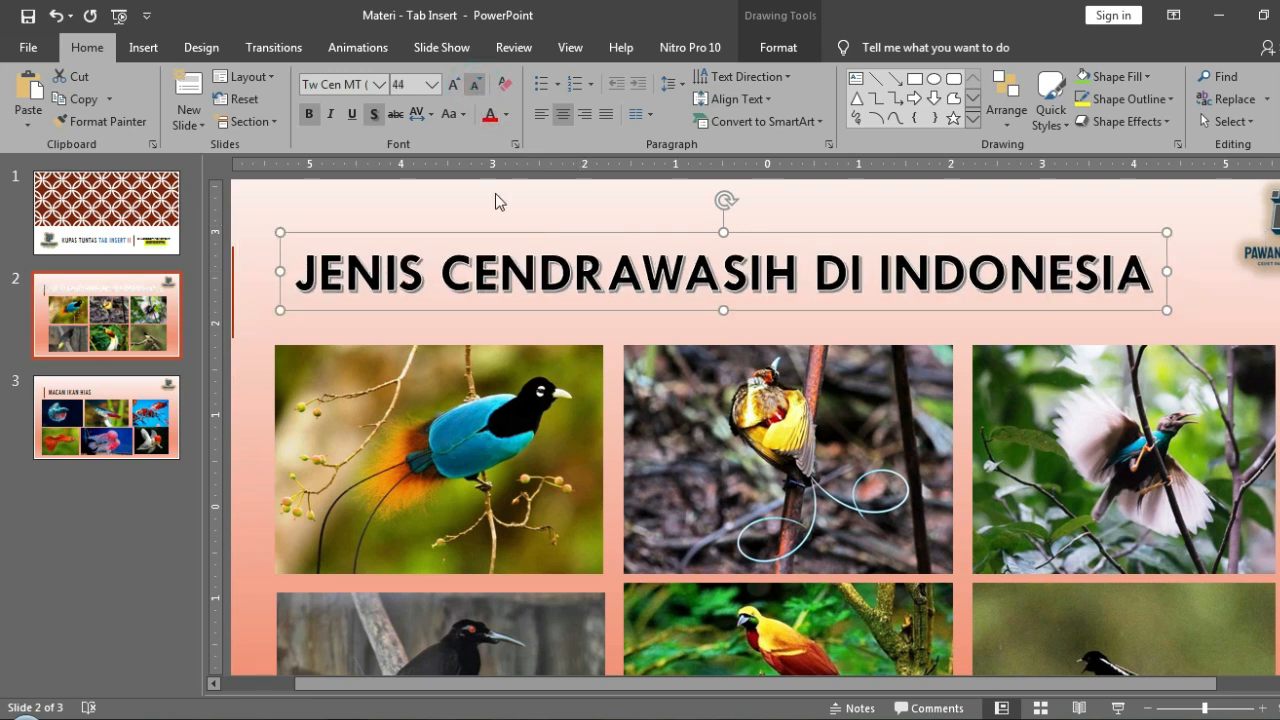
left_click_drag(518, 232, 502, 240)
Fill the WordArt title's text with the picture it1-ikan-hias-air-tawar-cupang from the Ikan Hias folder in the Music library.
left_click(778, 47)
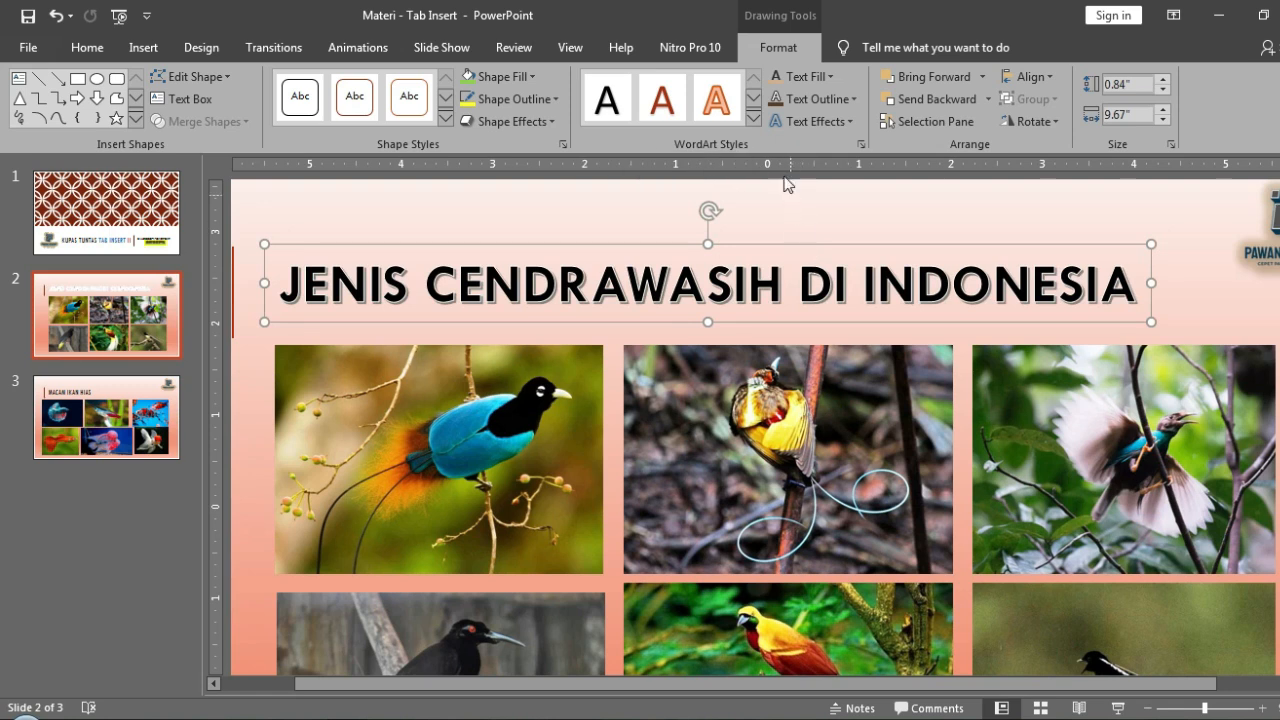
left_click(821, 82)
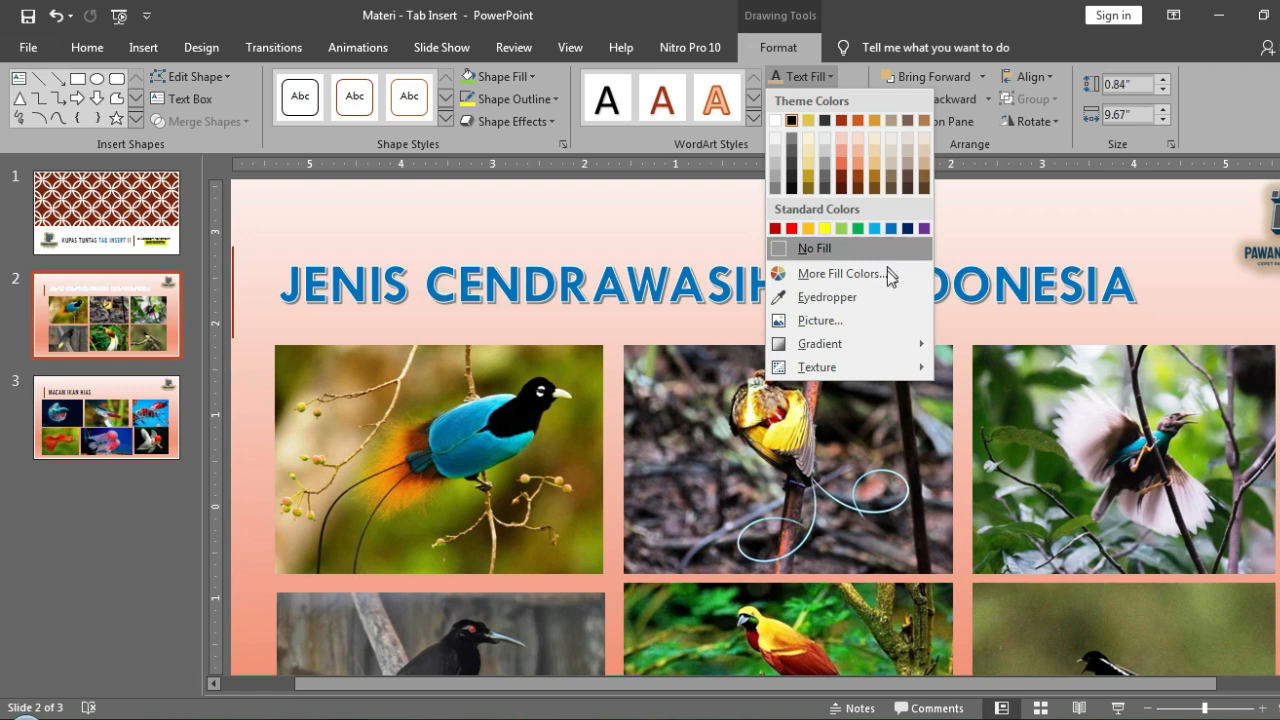
left_click(893, 322)
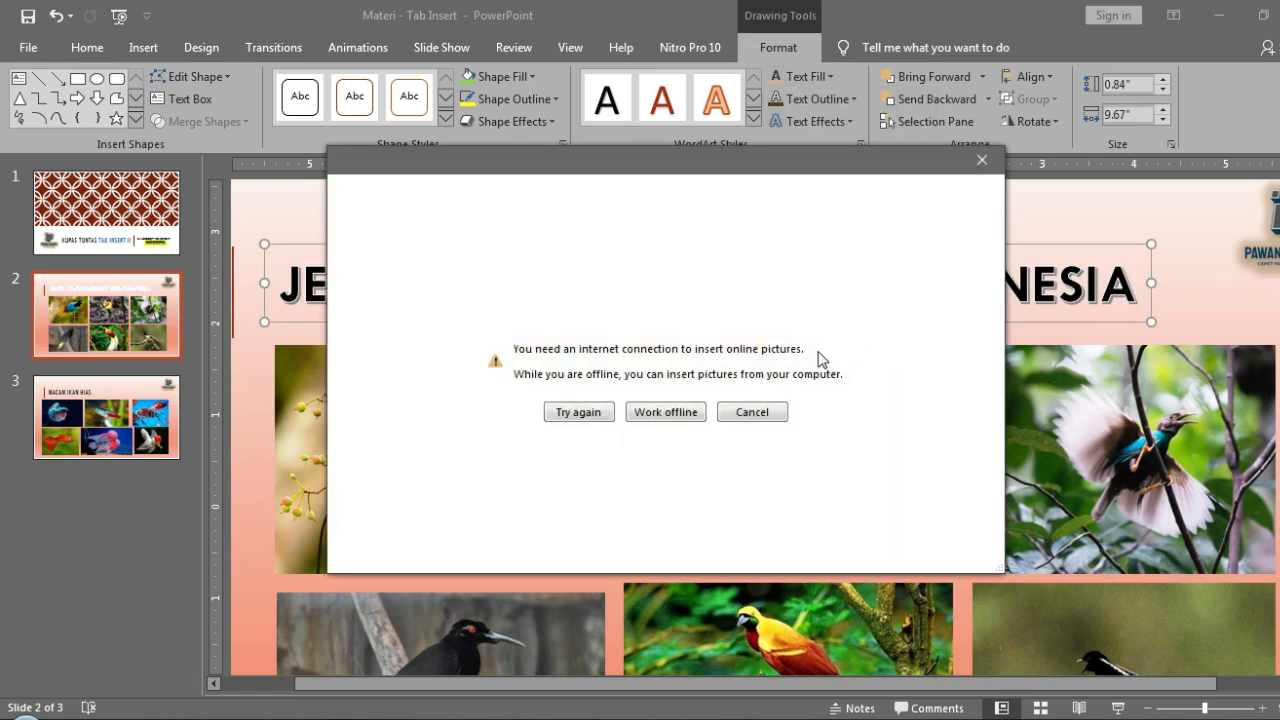
left_click(681, 422)
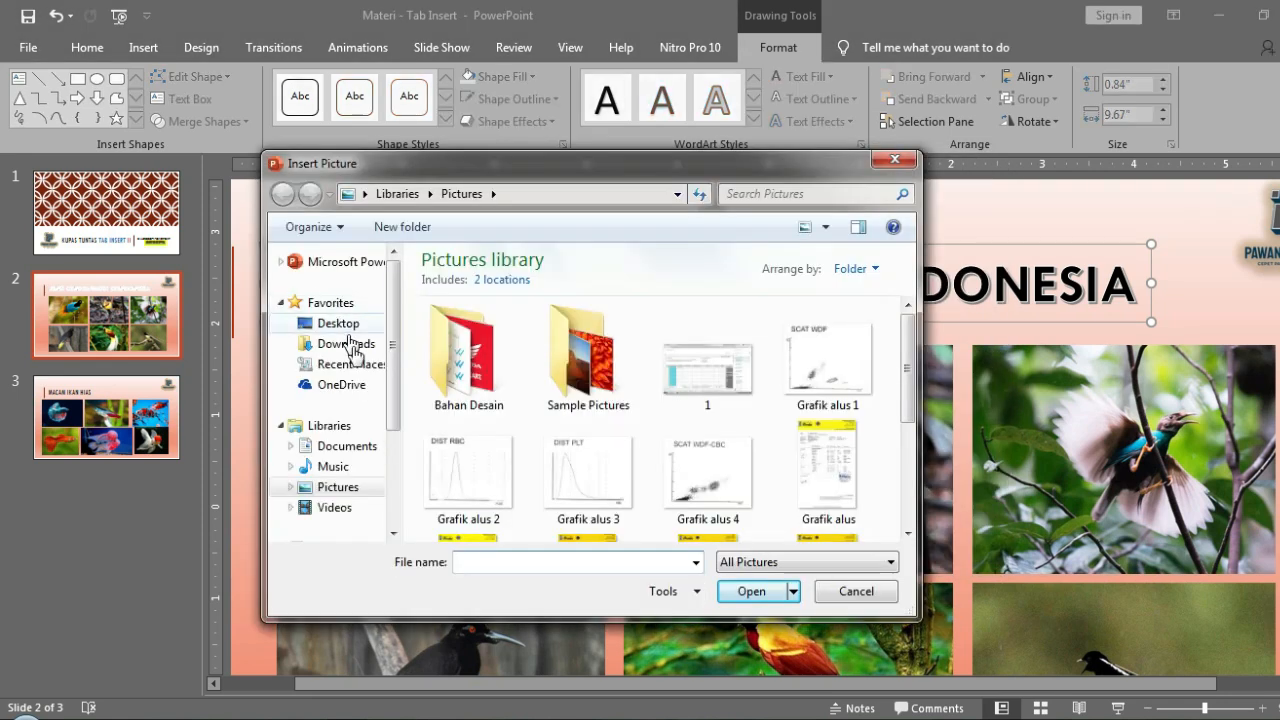
left_click(374, 468)
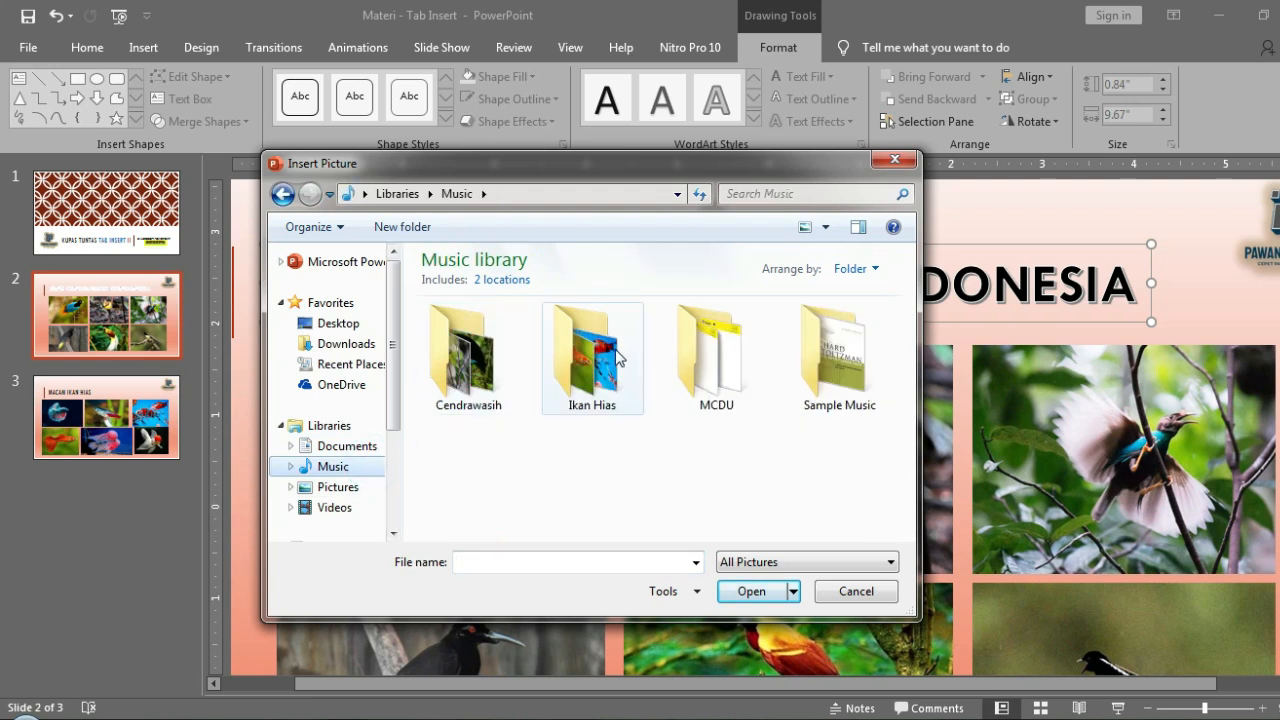
double_click(590, 362)
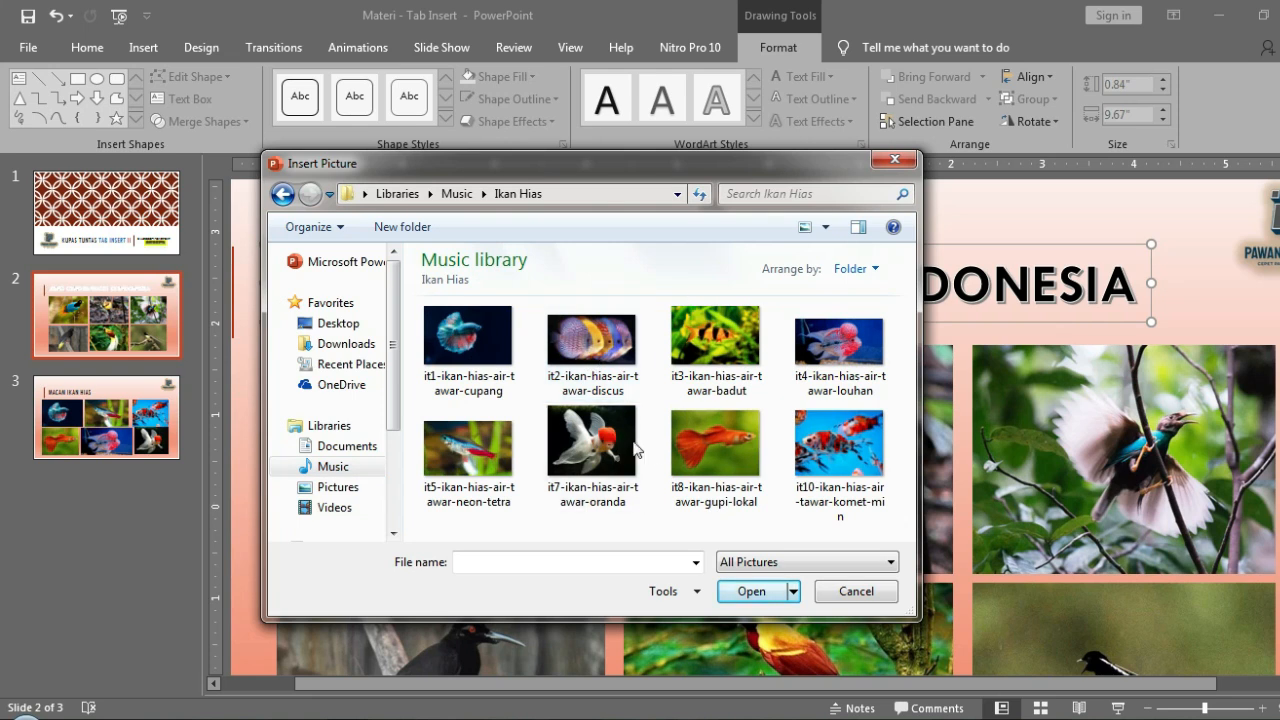
double_click(458, 343)
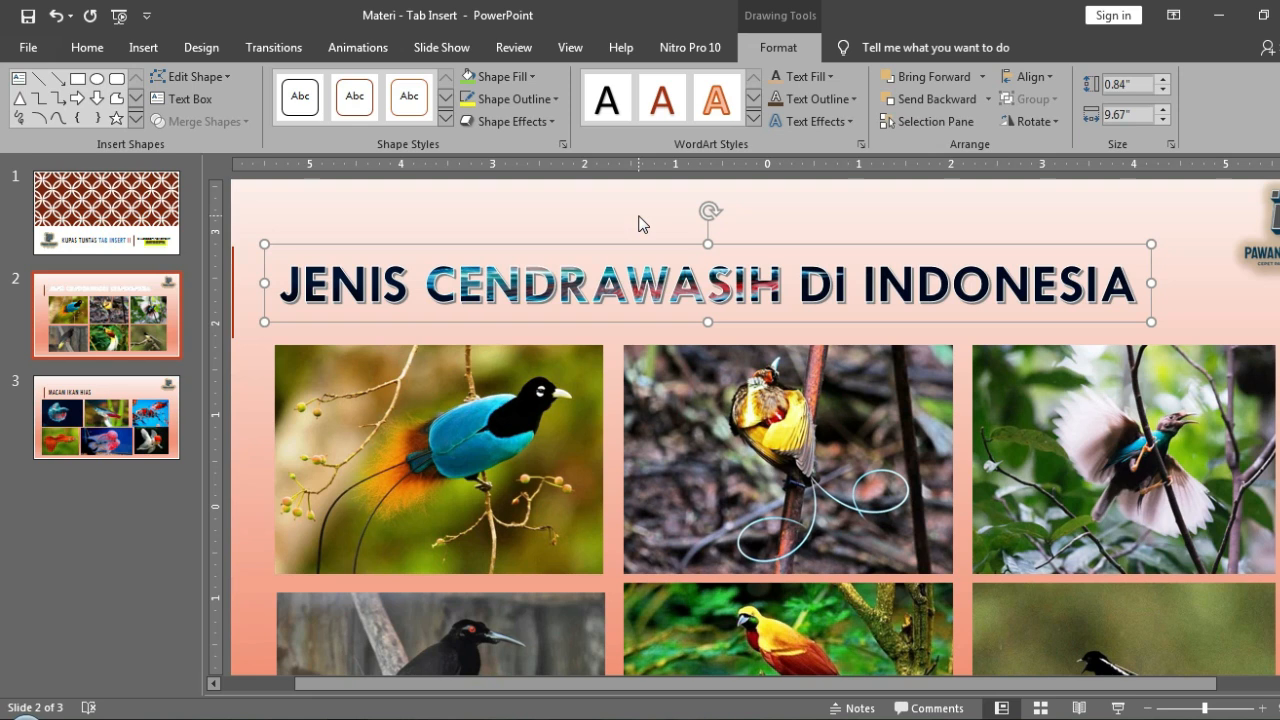
Fill the title text with a light-variation linear gradient at a 180° angle.
left_click(830, 77)
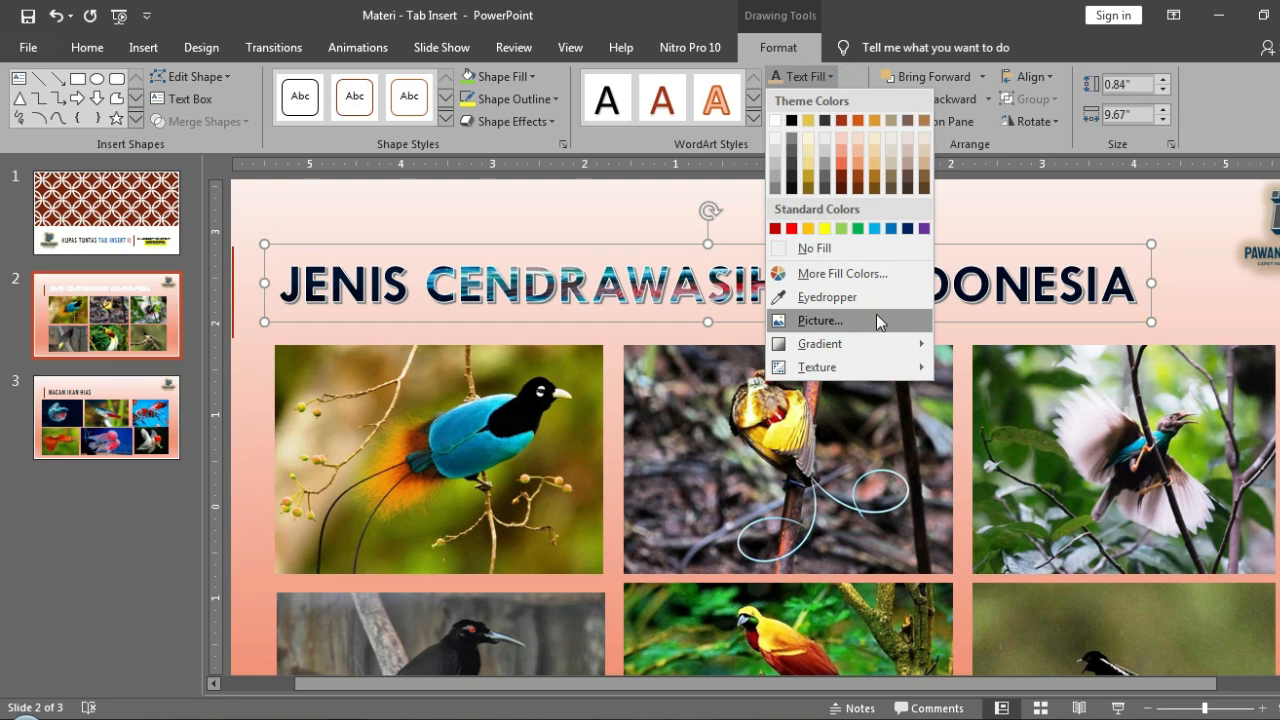
mouse_move(882, 344)
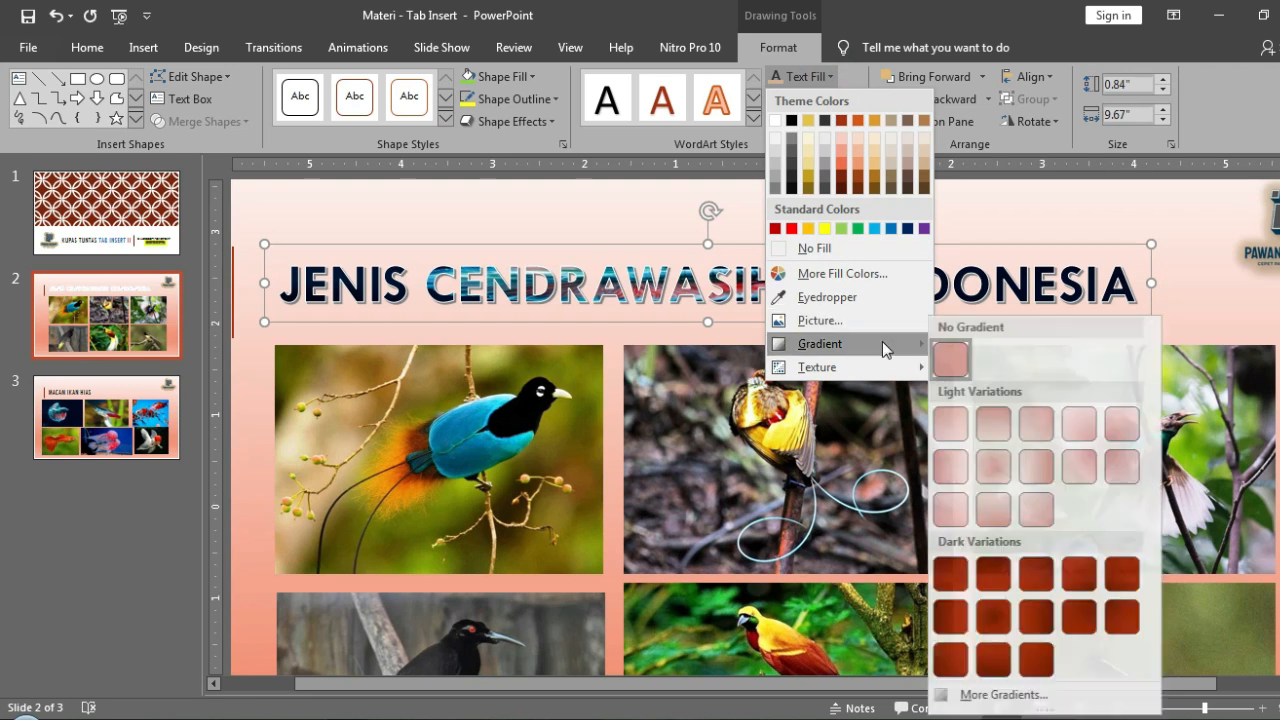
left_click(1040, 465)
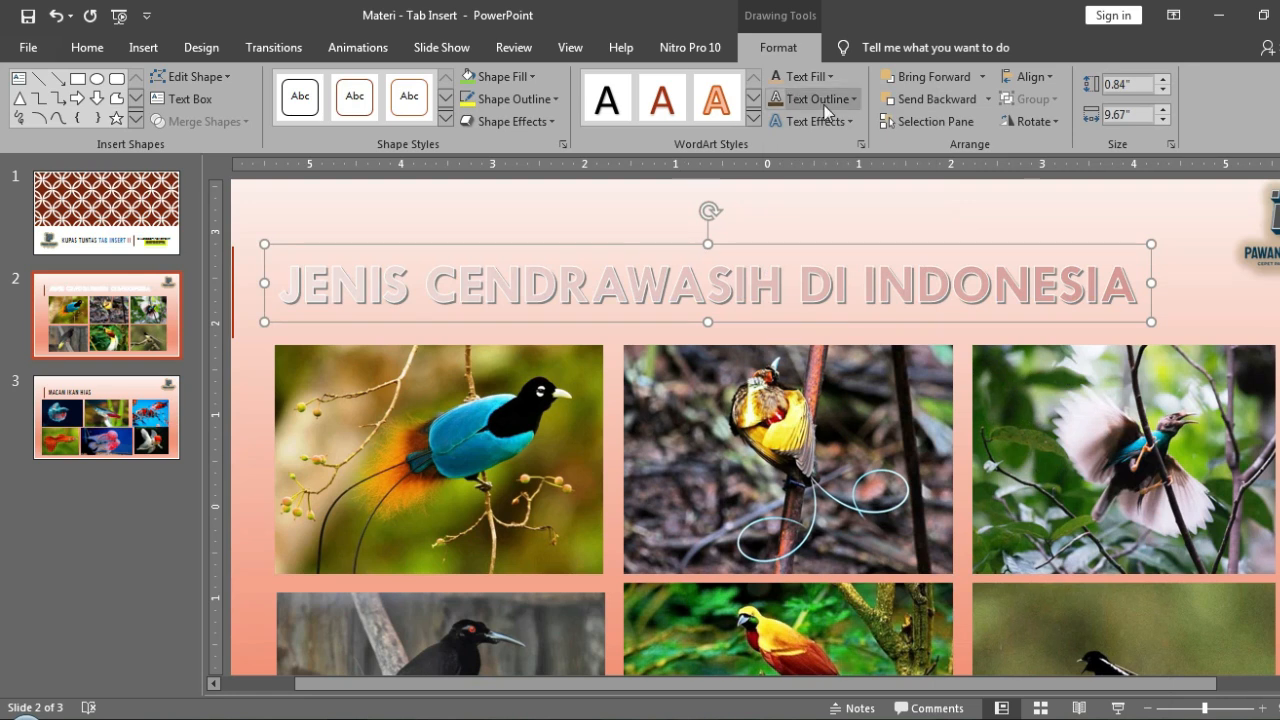
Open the detailed gradient settings for the title text and recolour the first gradient stop to a dark red theme shade.
left_click(820, 78)
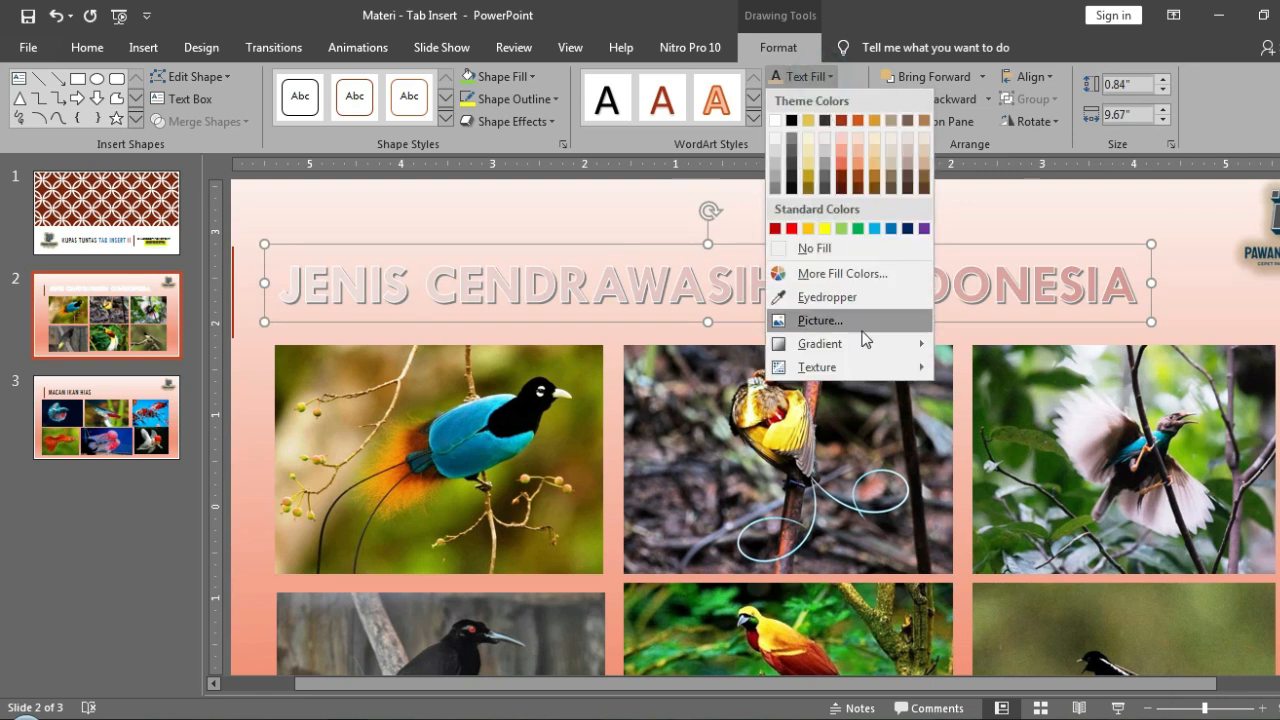
mouse_move(870, 346)
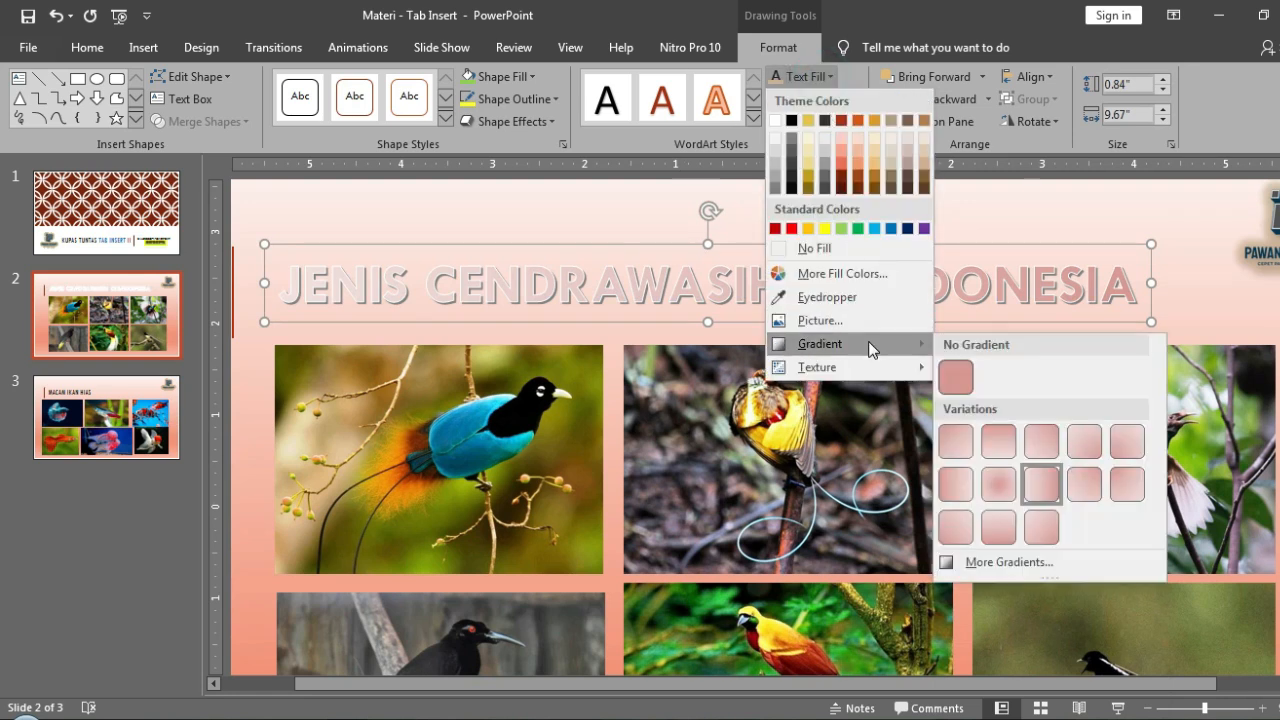
left_click(997, 524)
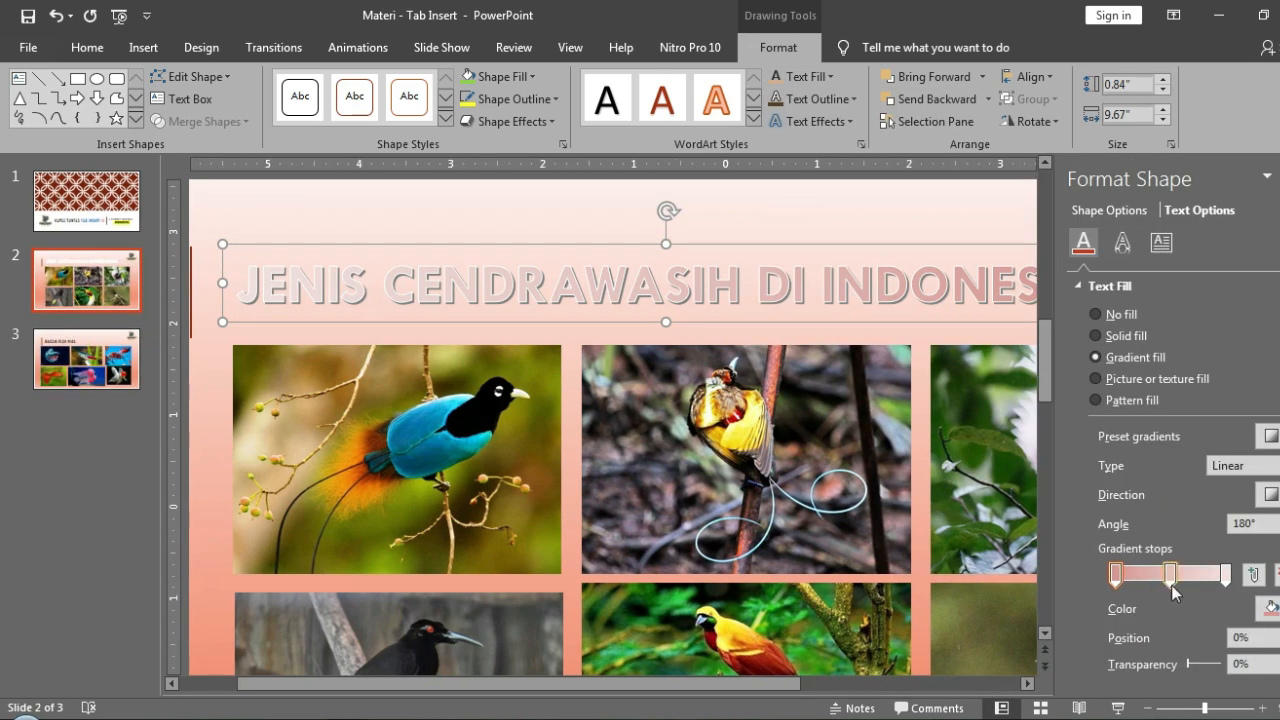
left_click(1115, 576)
left_click(1115, 577)
left_click(1269, 607)
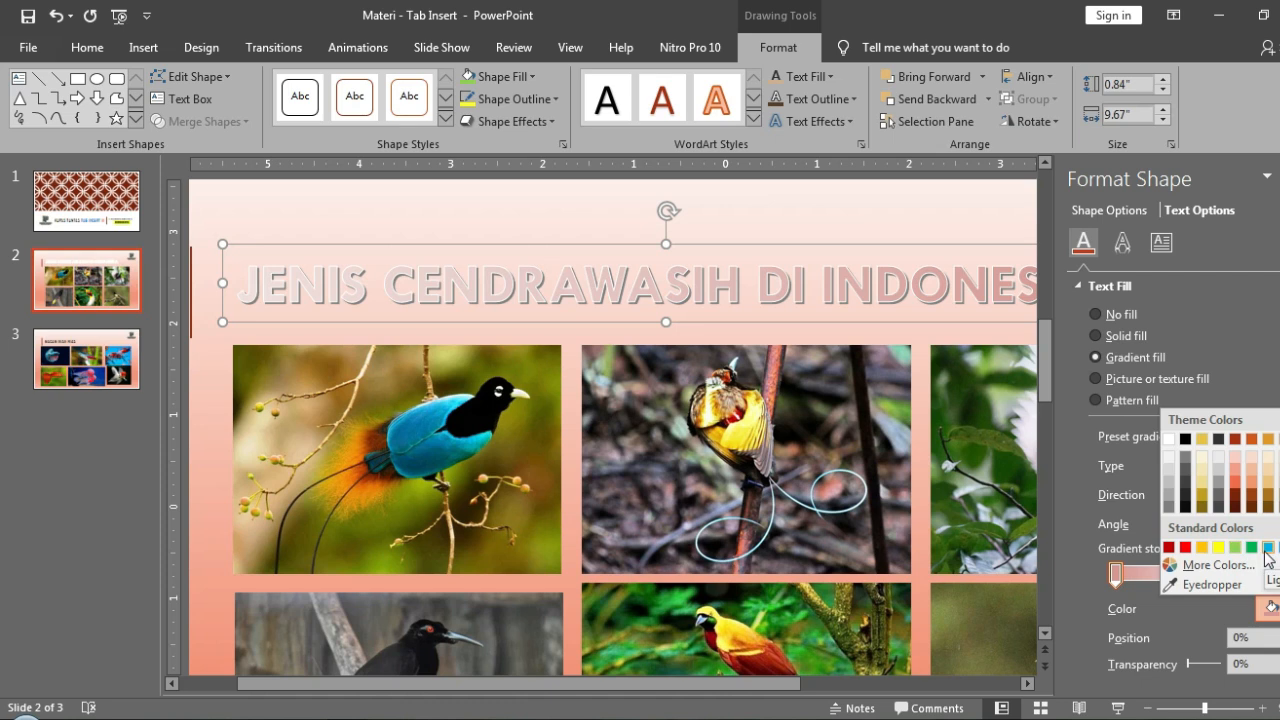
left_click(1236, 496)
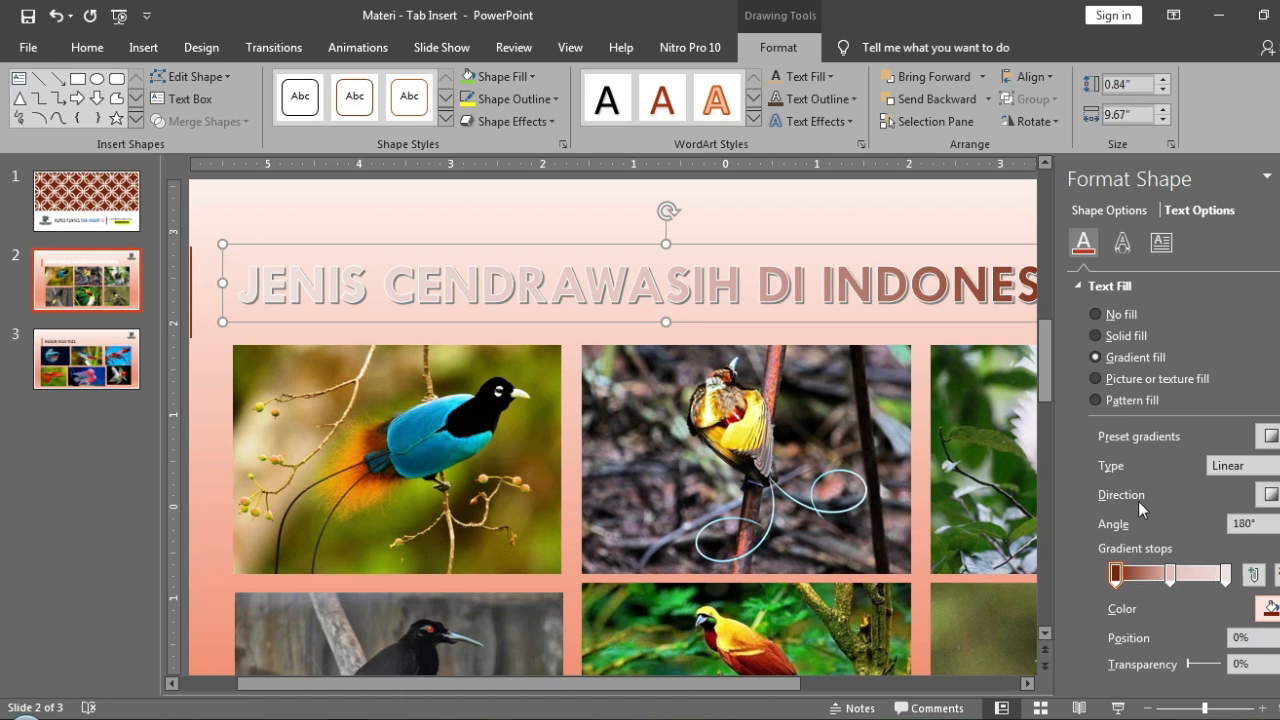
Set the first gradient stop's brightness to -20% and its transparency to 3%.
scroll(1139, 420, "down", 1)
scroll(1139, 420, "down", 1)
scroll(1139, 420, "up", 2)
scroll(1139, 420, "down", 2)
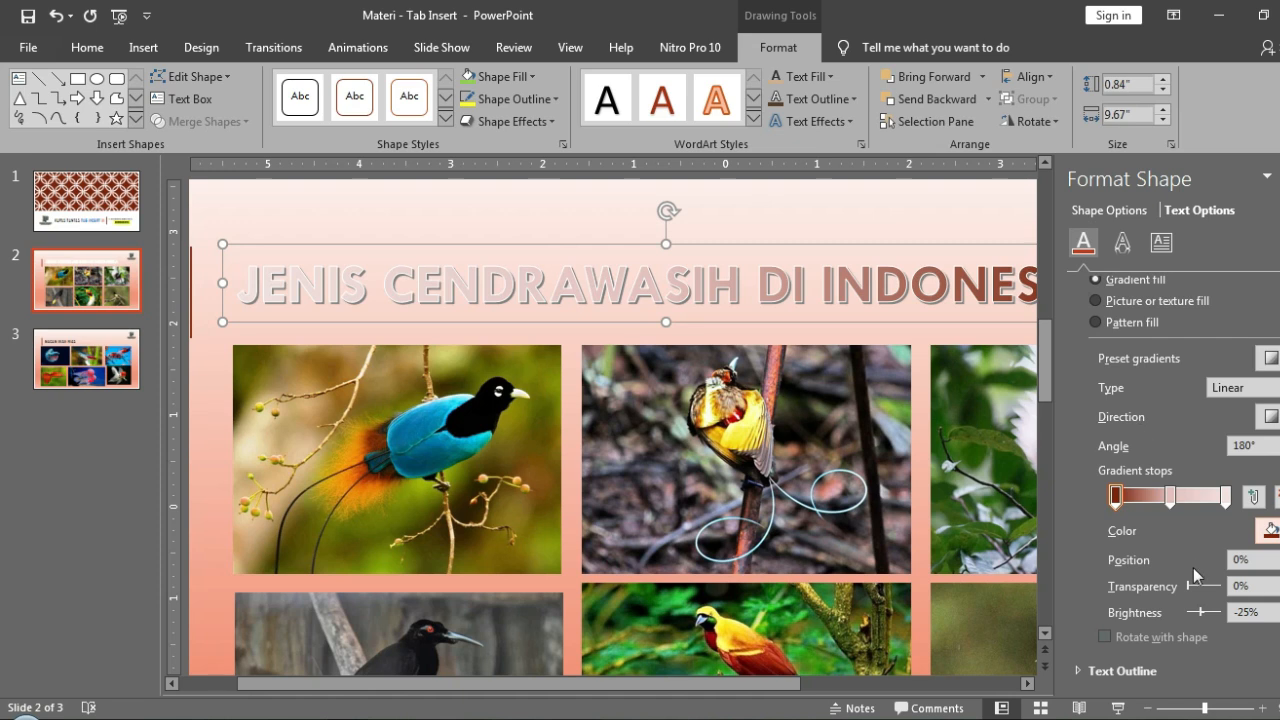
left_click(1205, 613)
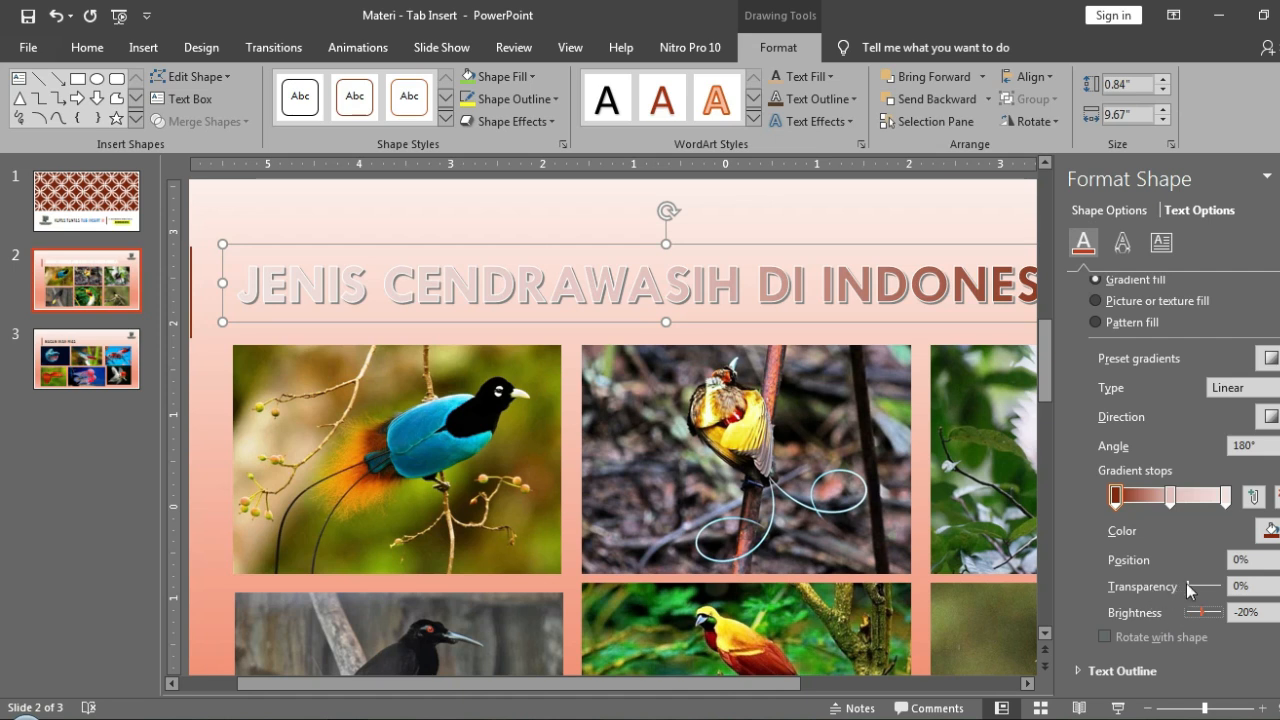
mouse_move(1190, 588)
left_mouse_down()
mouse_move(1209, 592)
mouse_move(1172, 578)
left_mouse_up()
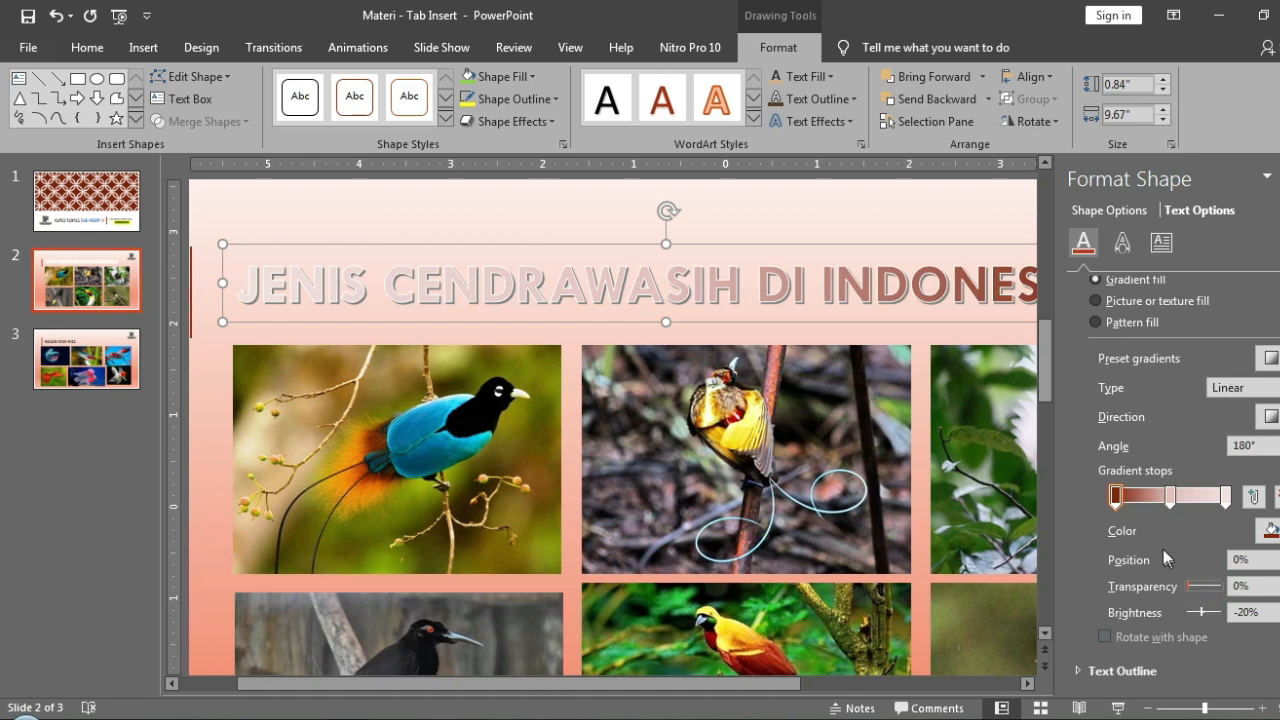
Try the 90° and 0° linear gradient directions on the title text, and apply an orange-and-white radial preset gradient.
left_click(1272, 416)
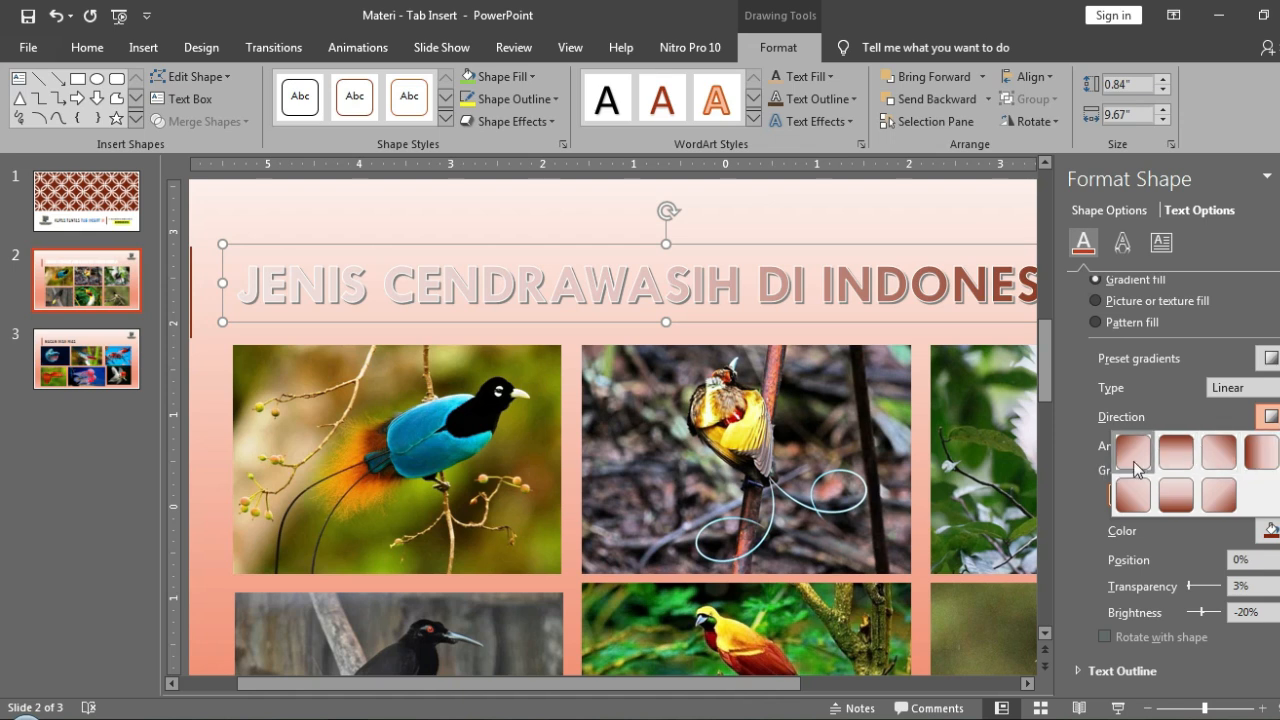
left_click(1172, 456)
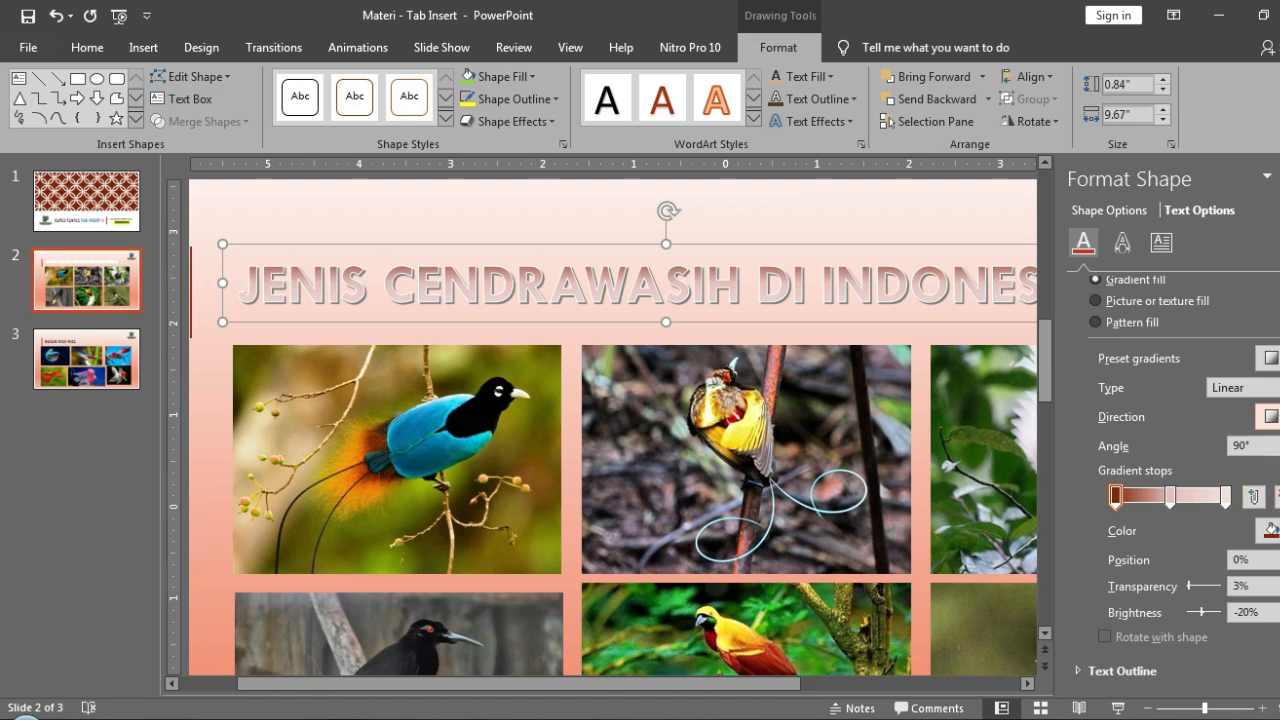
left_click(1270, 416)
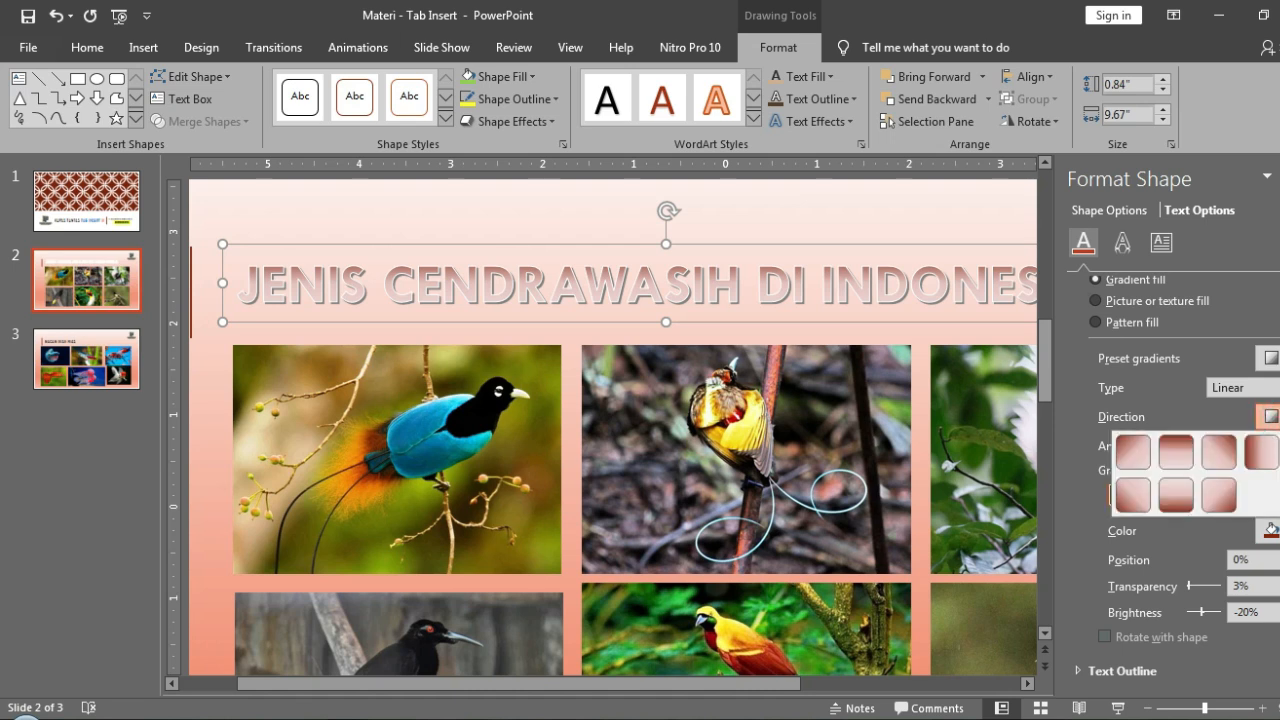
left_click(1275, 462)
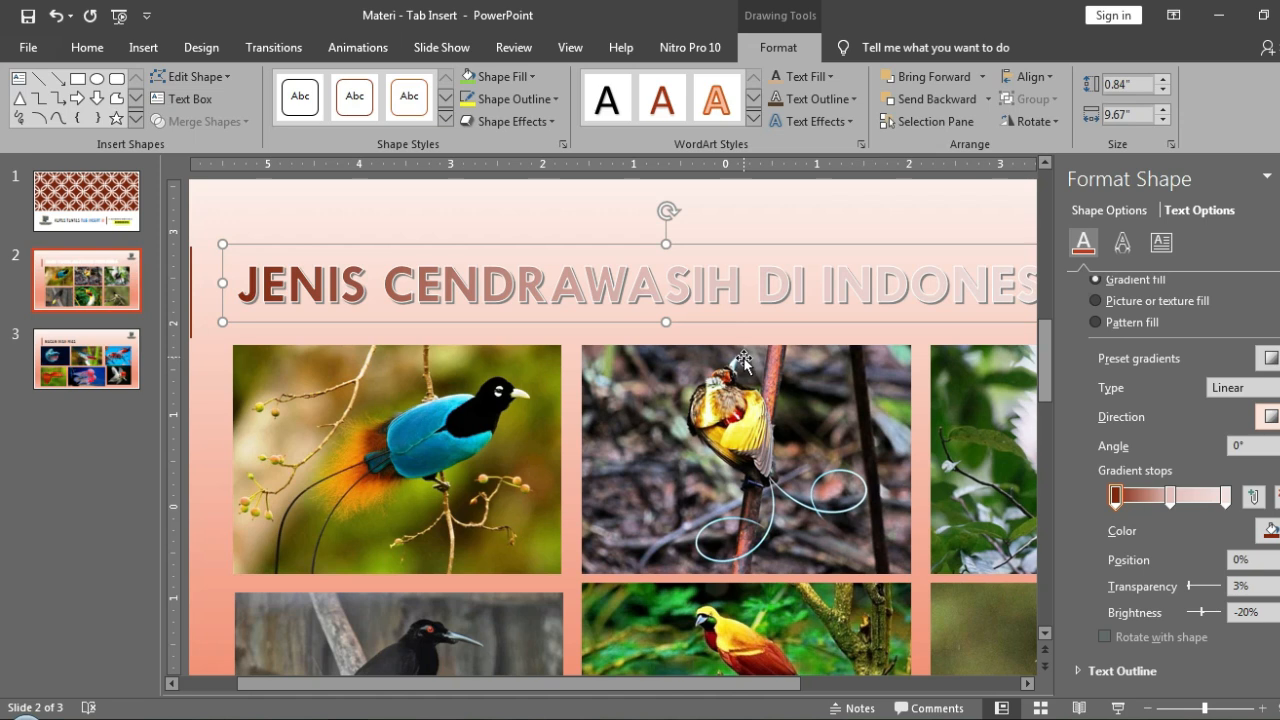
left_click(1269, 359)
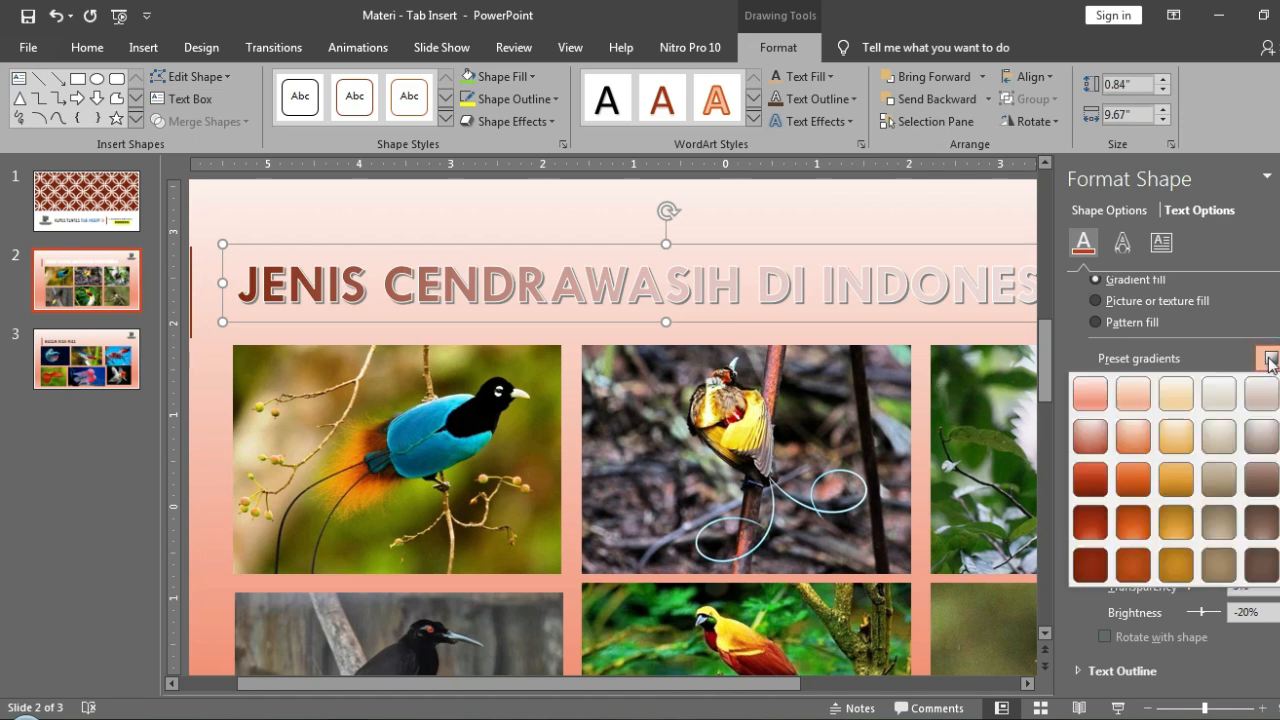
left_click(1145, 441)
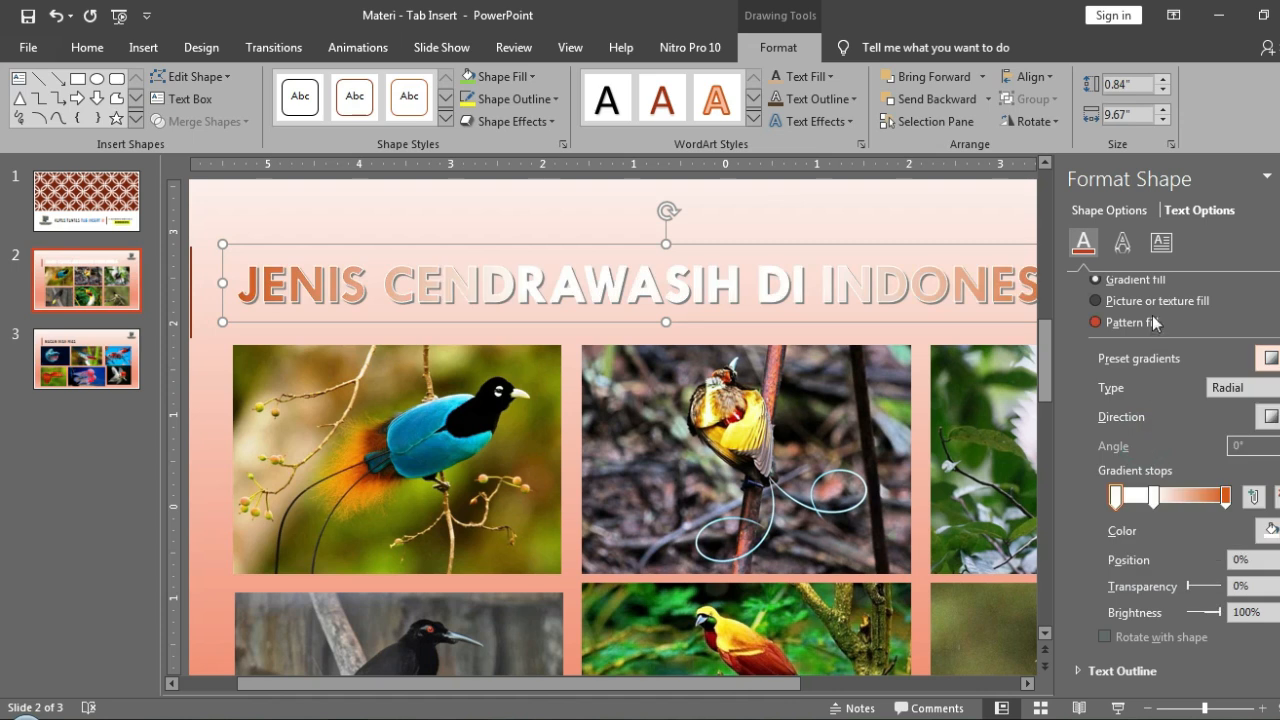
Try the title text with no fill, and switch it to a solid dark red fill.
scroll(1198, 312, "up", 2)
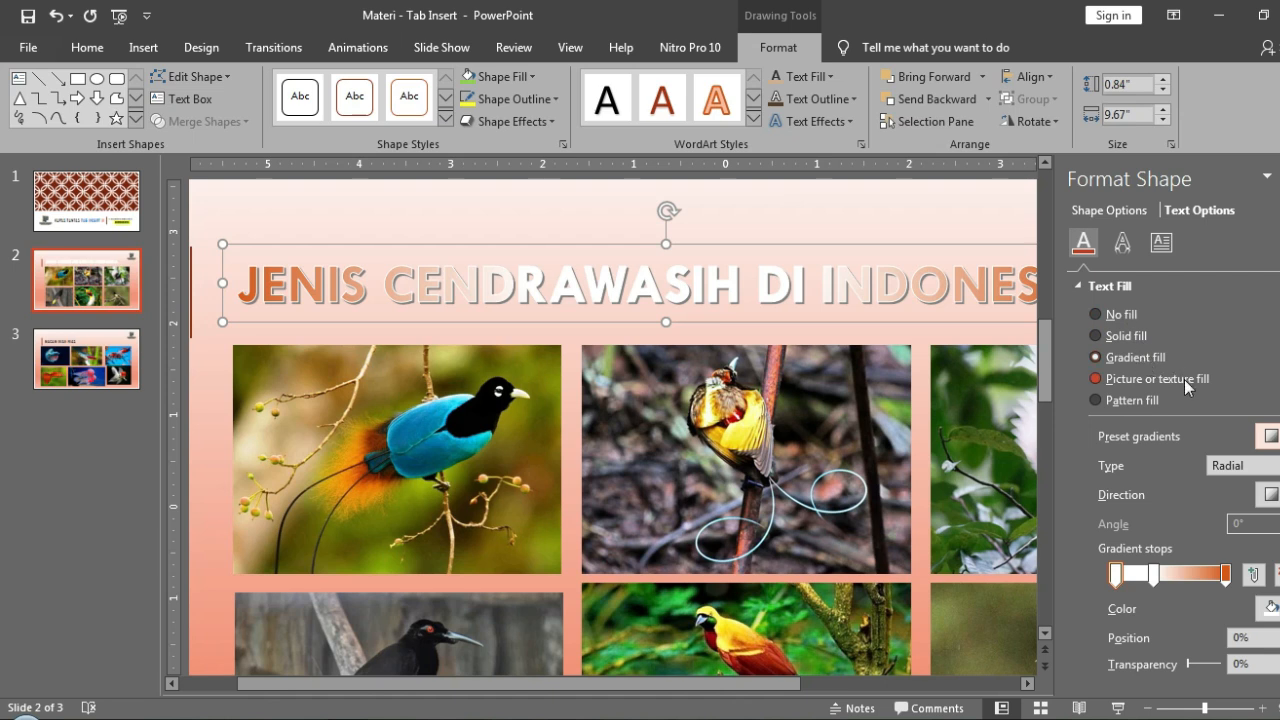
left_click(1121, 315)
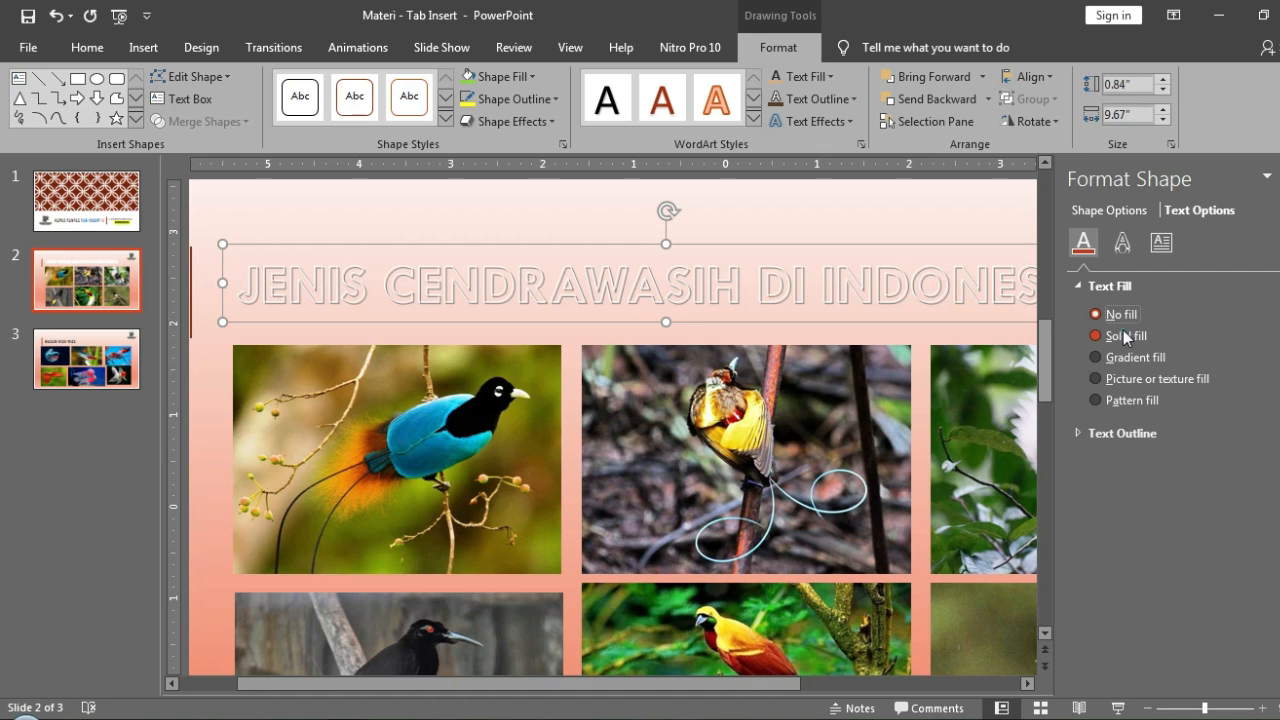
left_click(1125, 336)
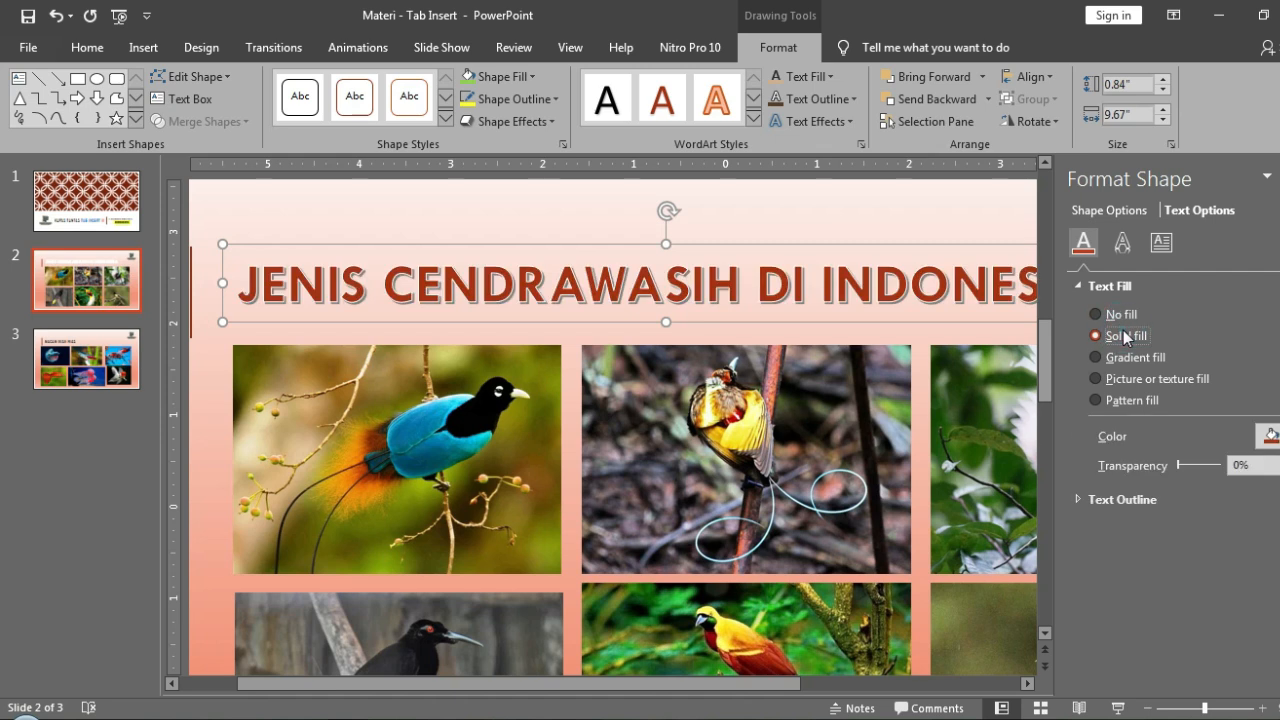
Recolour the title text's solid fill purple, and change it to a light orange theme shade.
left_click(1268, 437)
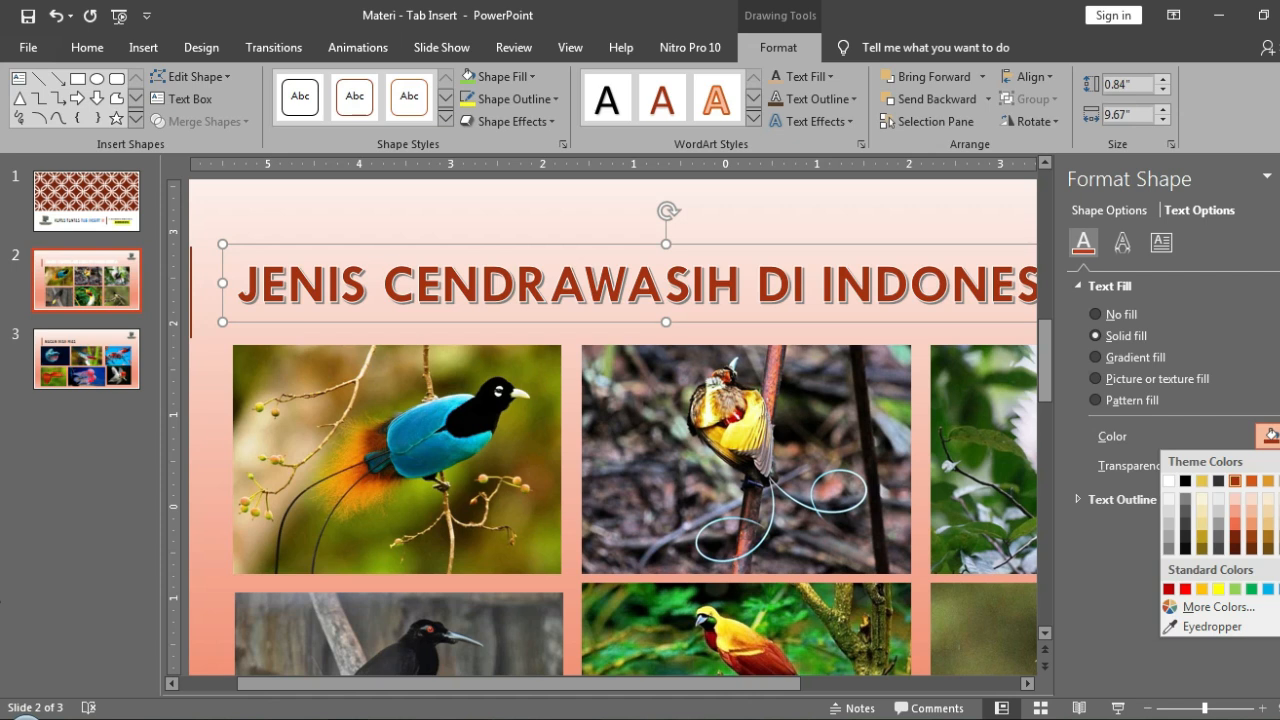
left_click(1279, 589)
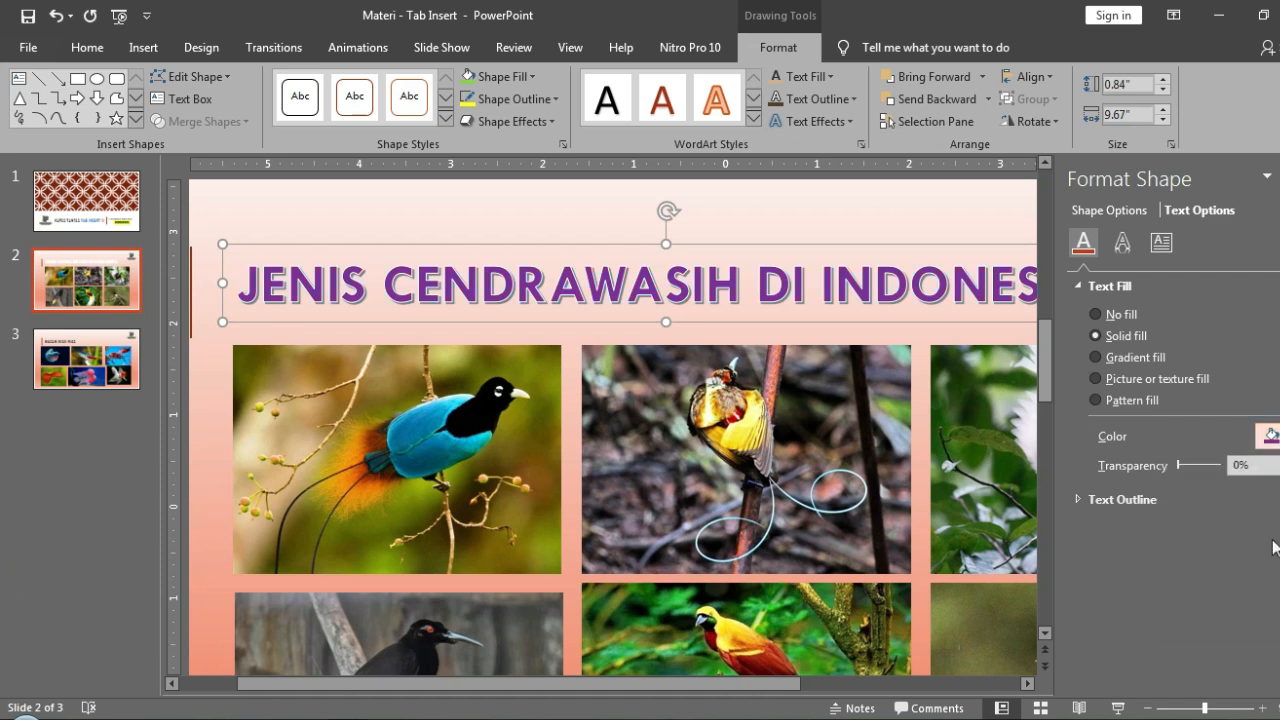
left_click(1270, 437)
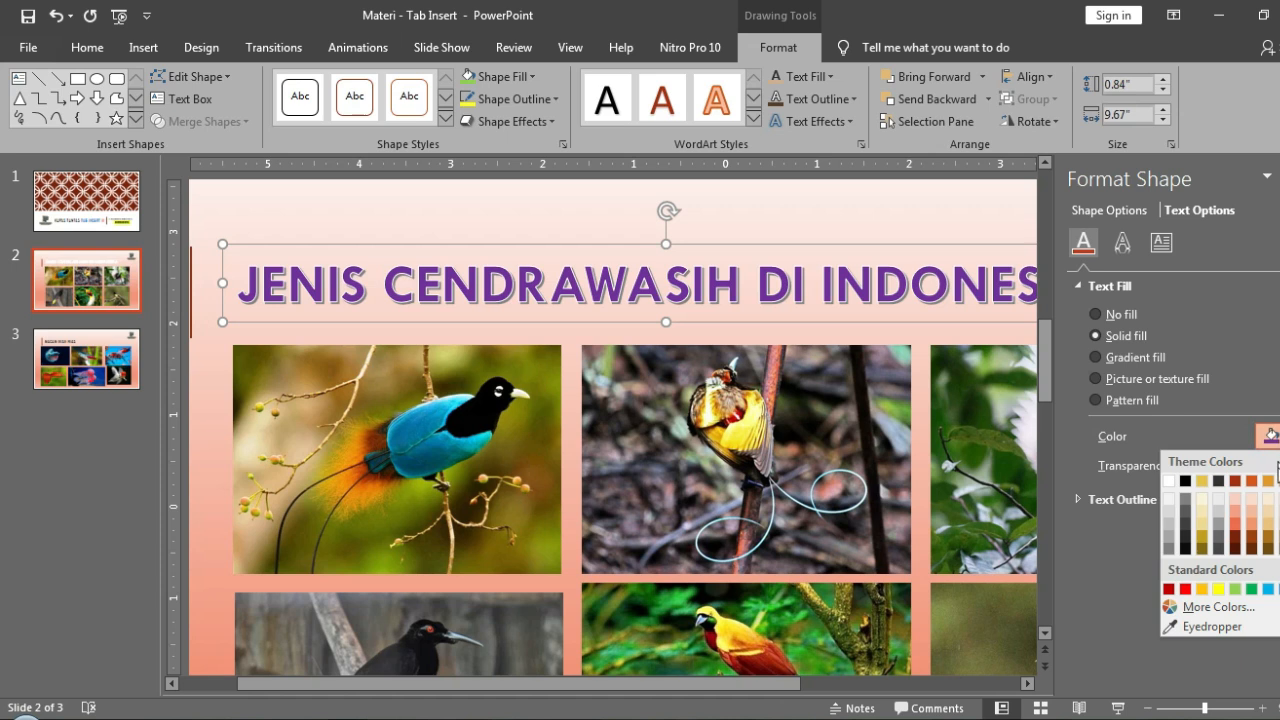
left_click(1252, 537)
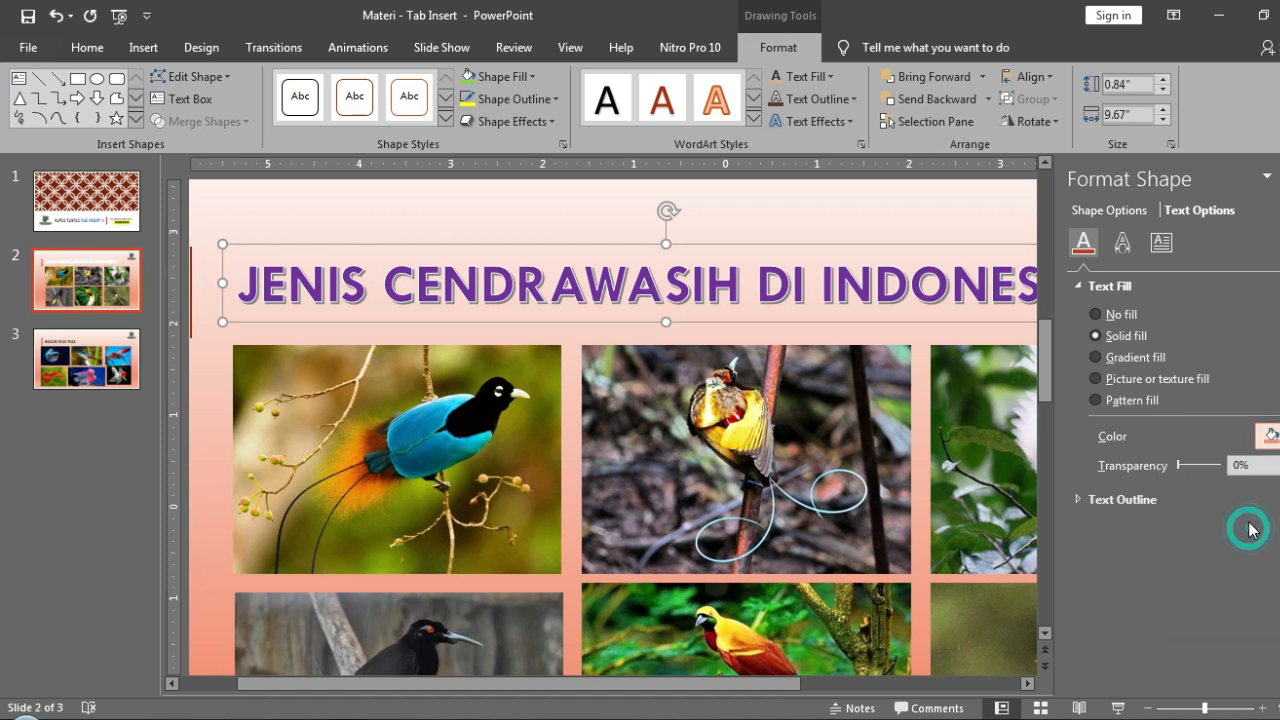
Try different transparency levels on the title's solid fill, and compare it with no fill.
mouse_move(1177, 467)
left_mouse_down()
mouse_move(1209, 470)
mouse_move(1183, 468)
left_mouse_up()
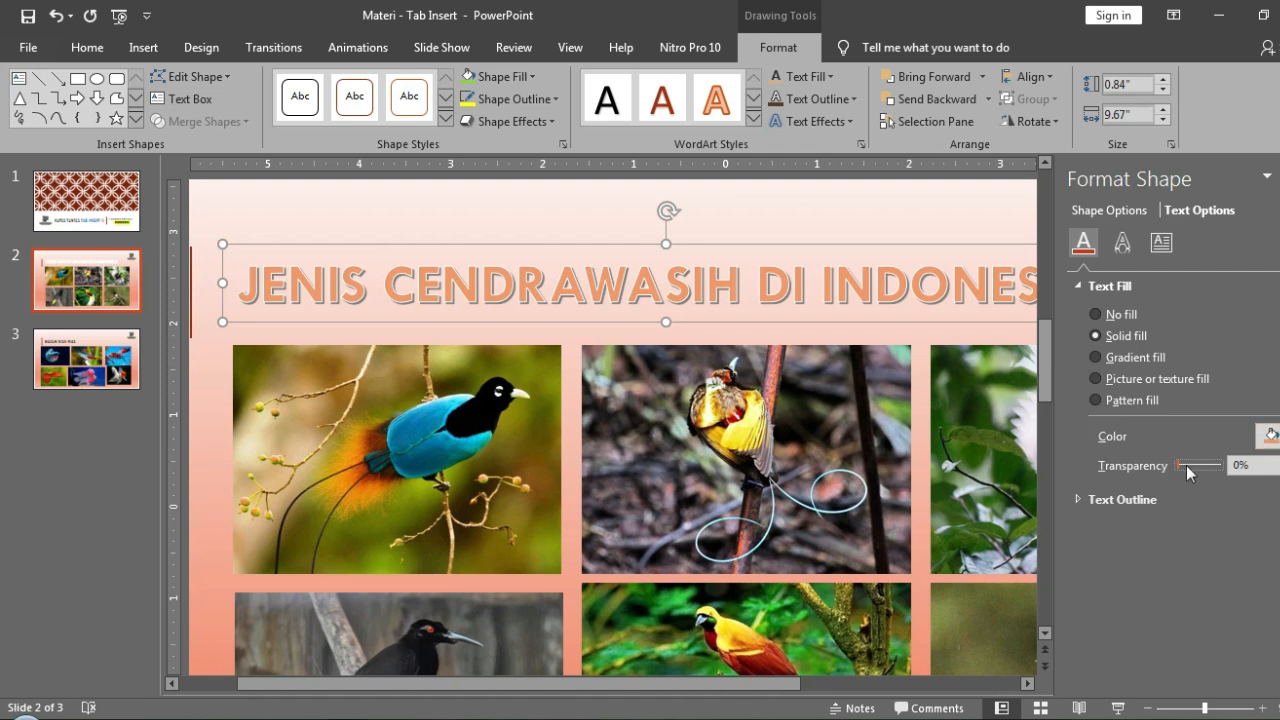
left_click_drag(1180, 474, 1234, 472)
left_click_drag(1221, 465, 1181, 469)
left_click(1137, 316)
left_click(1133, 336)
Switch the title text to a pattern fill and try several patterns, ending on the dotted grid.
left_click(1137, 398)
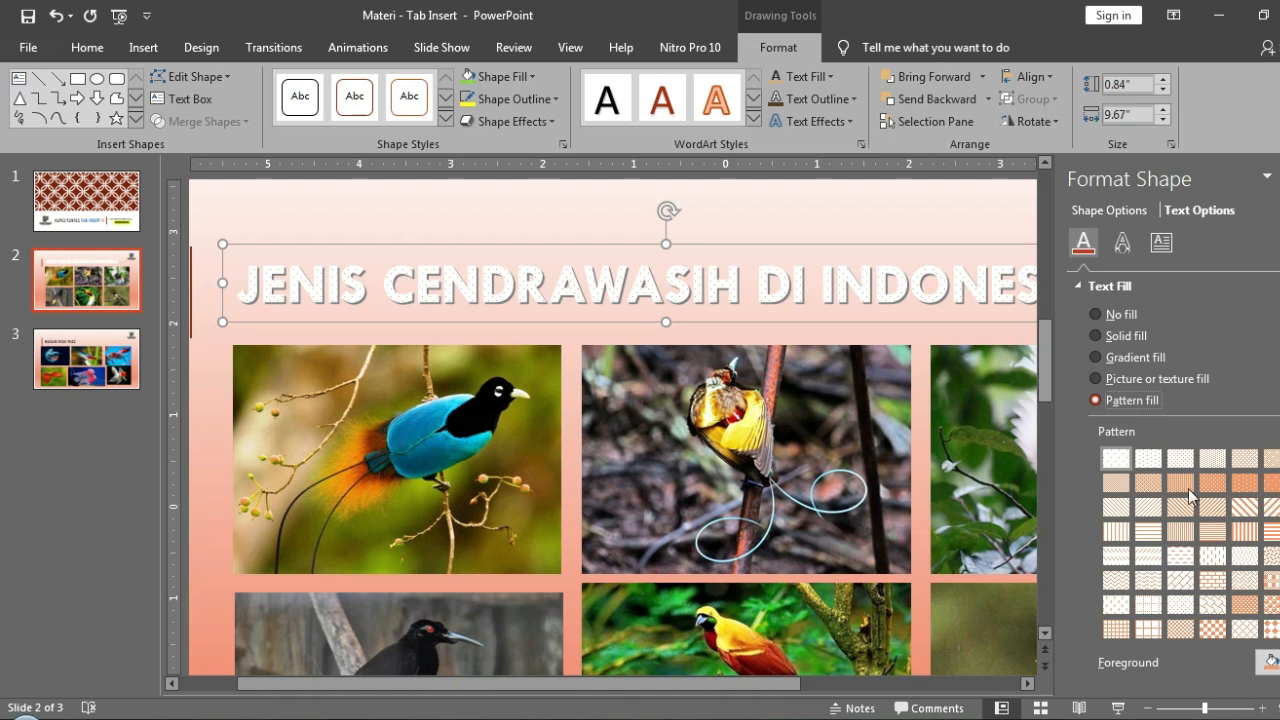
scroll(1188, 488, "down", 3)
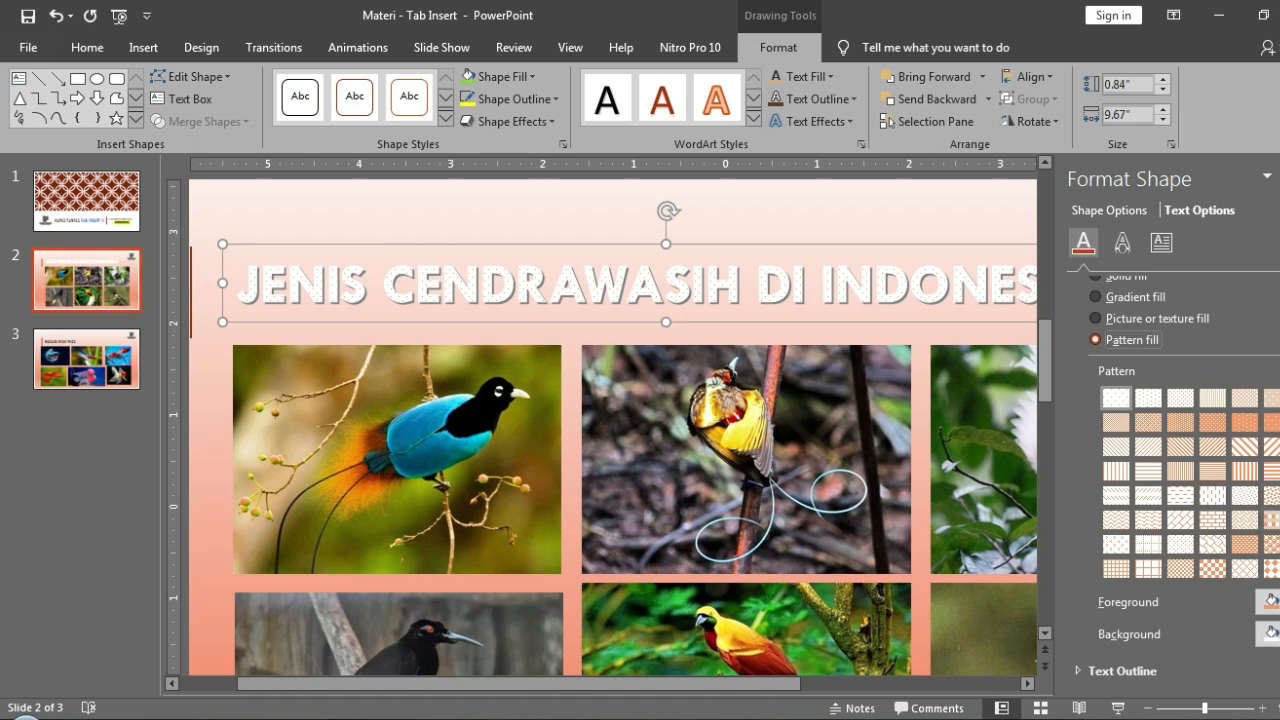
left_click(1244, 470)
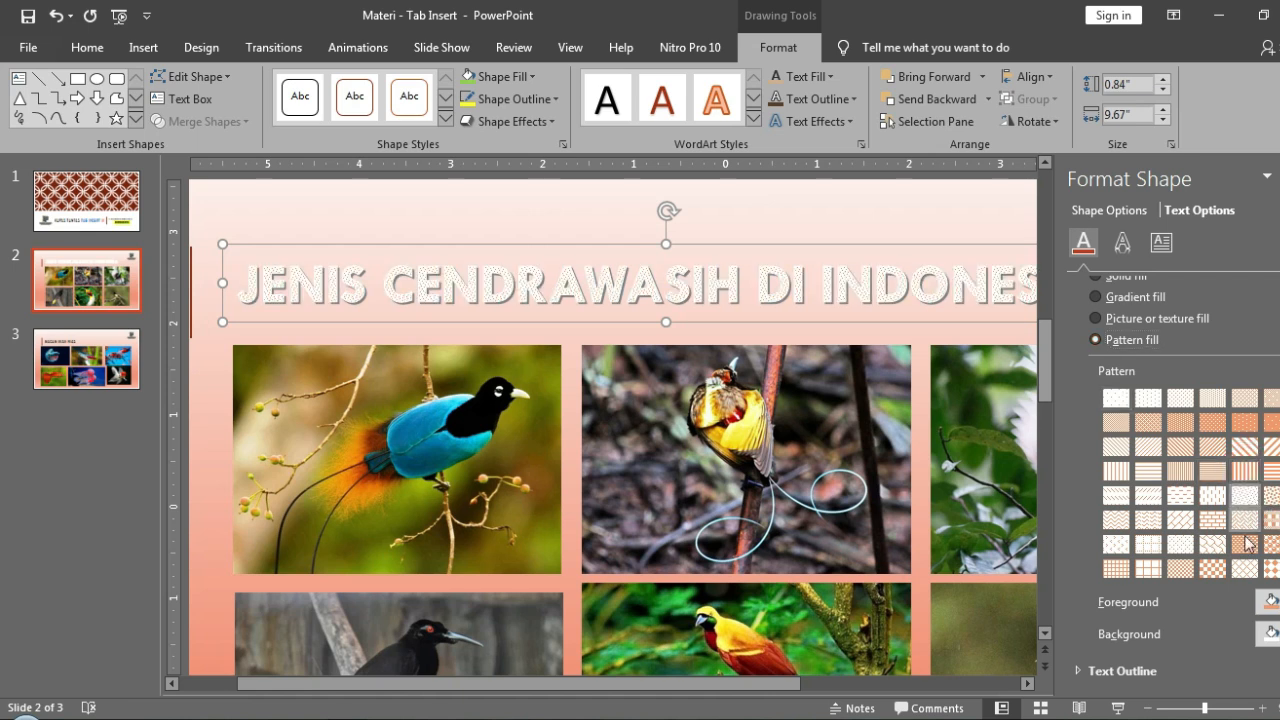
left_click(1212, 544)
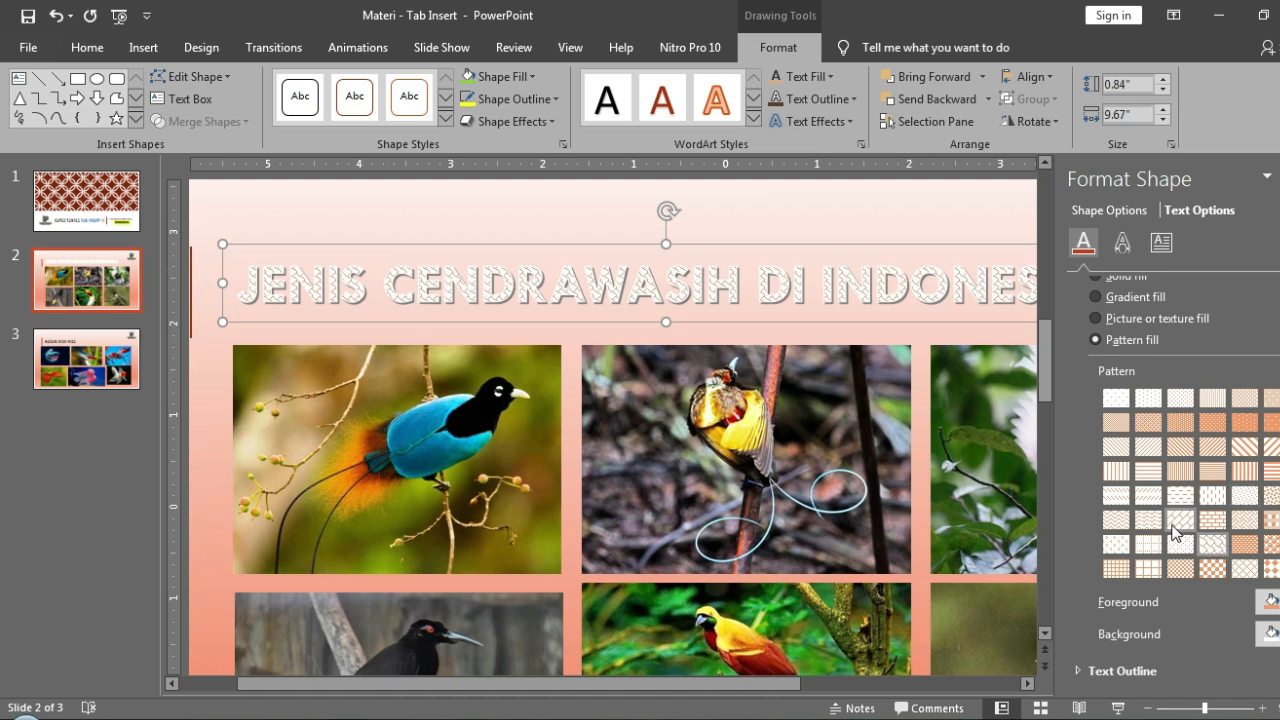
left_click(1183, 543)
left_click(1118, 545)
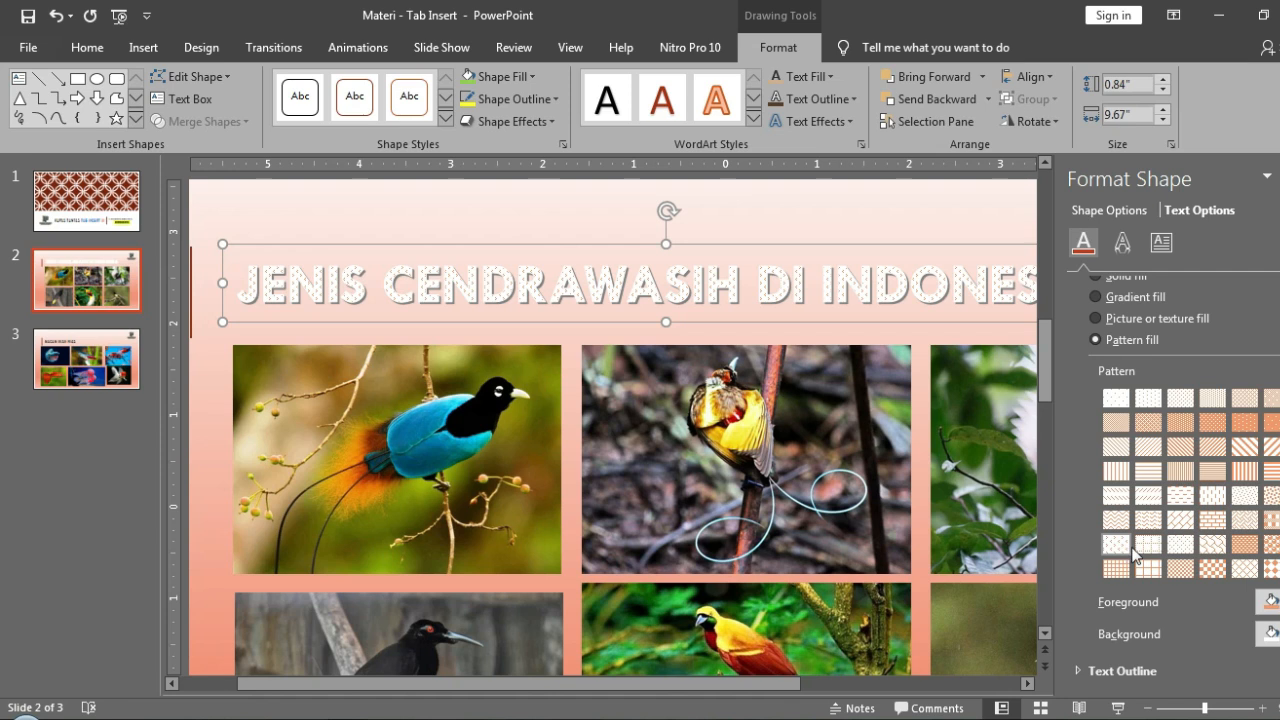
left_click(1148, 544)
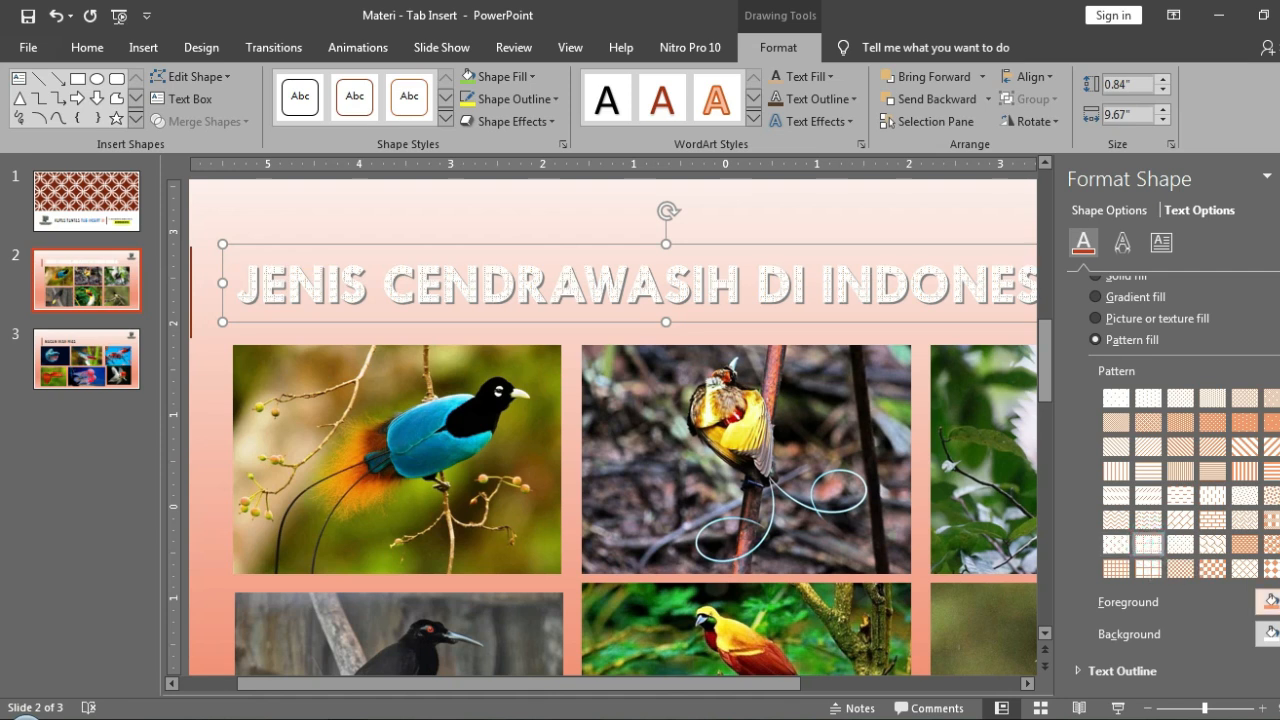
Set the title pattern's foreground to a brown theme colour and try other patterns, ending on the large grid.
left_click(1268, 601)
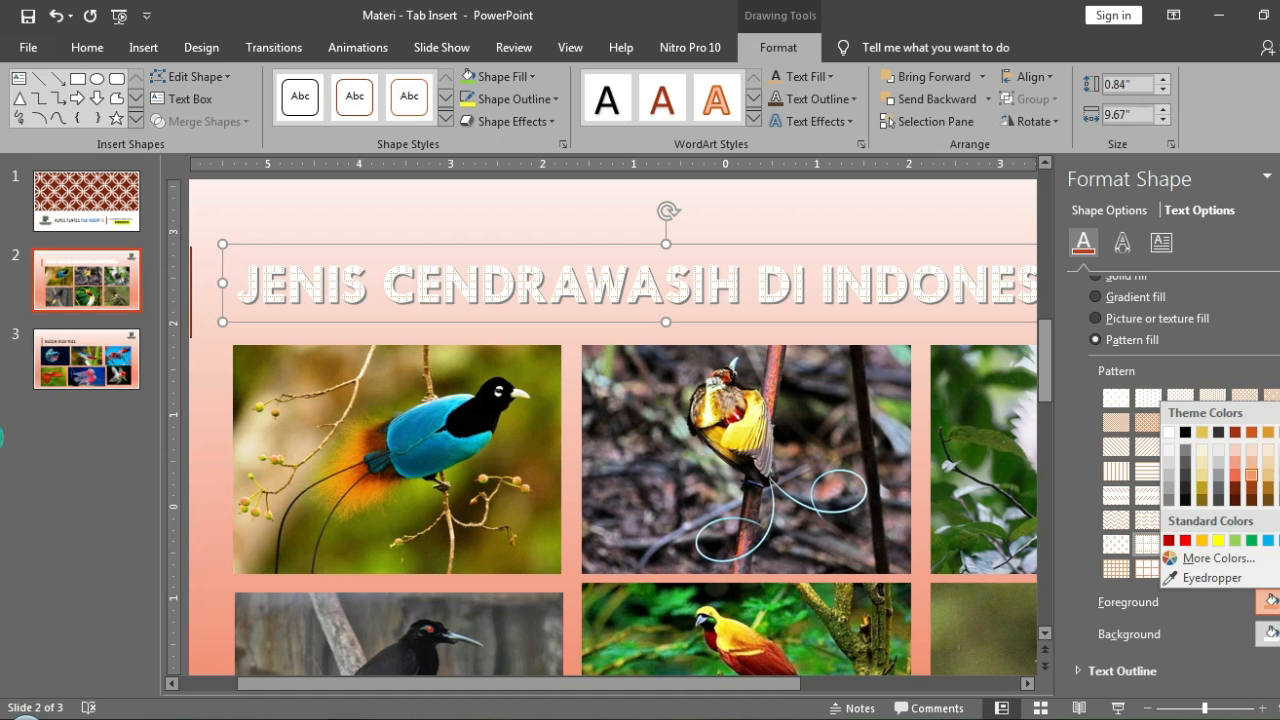
left_click(1279, 436)
left_click(1257, 518)
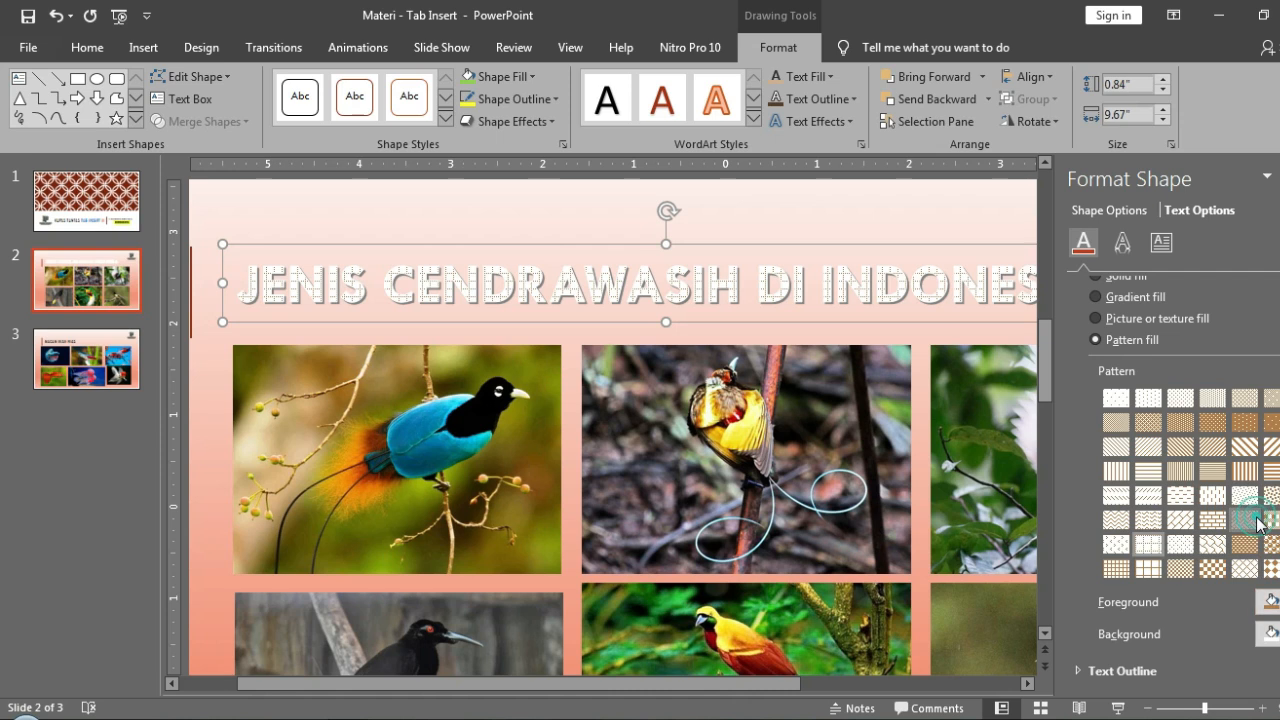
left_click(1269, 519)
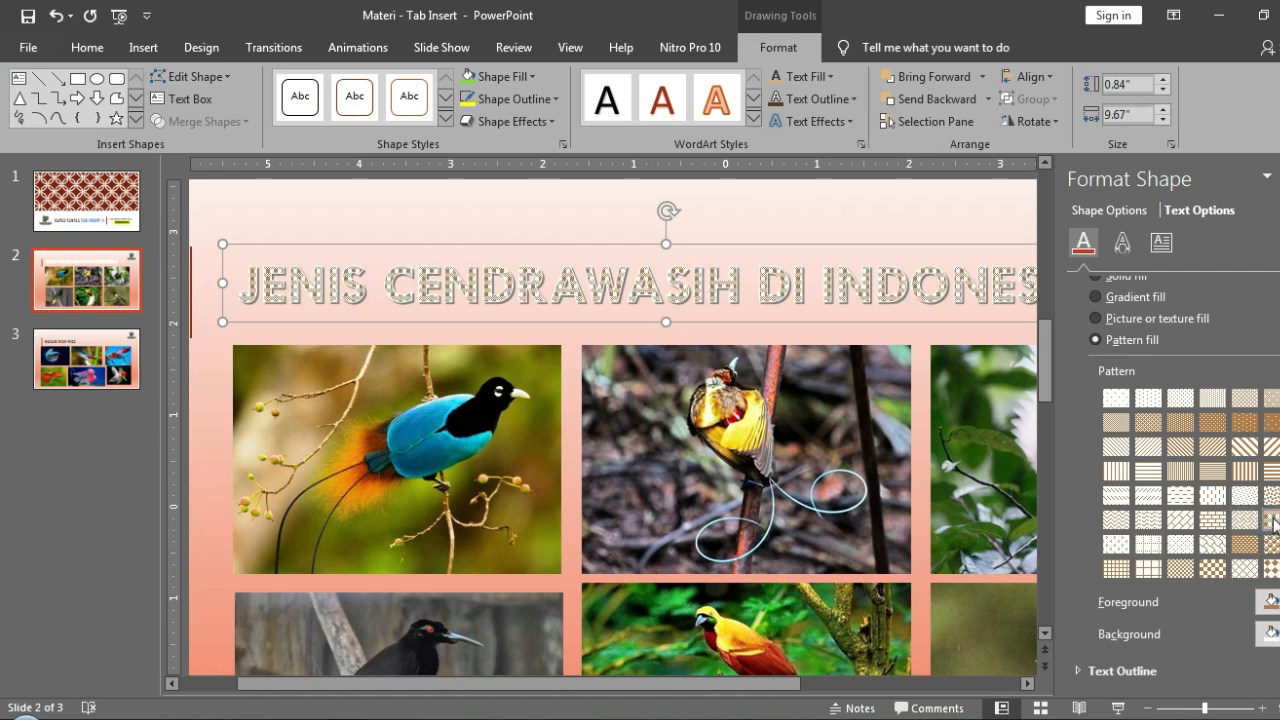
left_click(1154, 572)
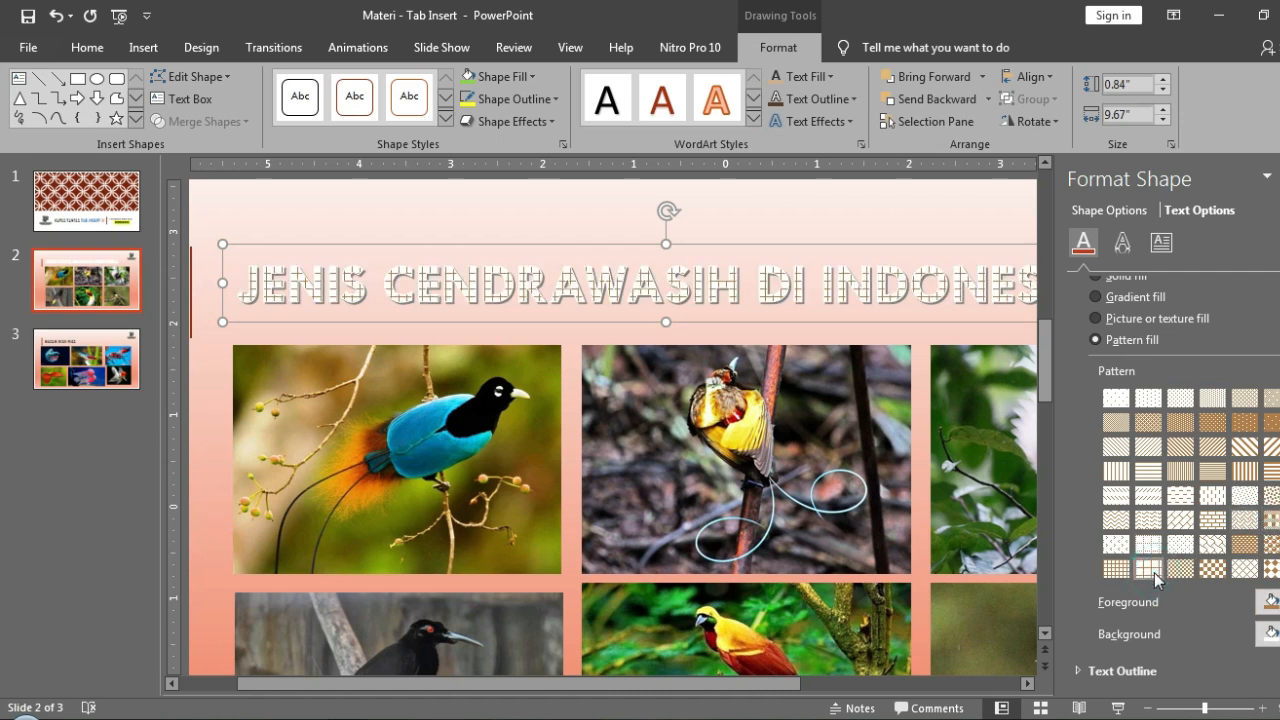
Set the title pattern's background to yellow, choose a light diagonal stripe pattern, and close the shape formatting settings.
left_click(1270, 632)
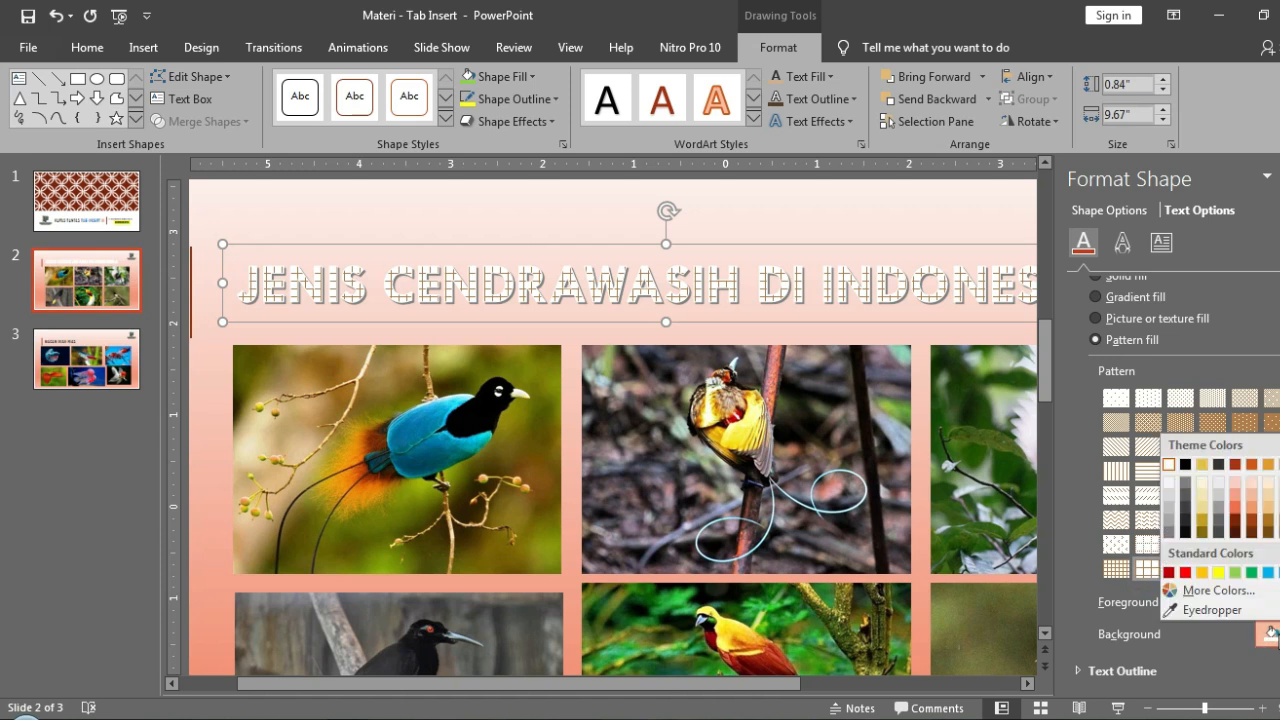
left_click(1218, 573)
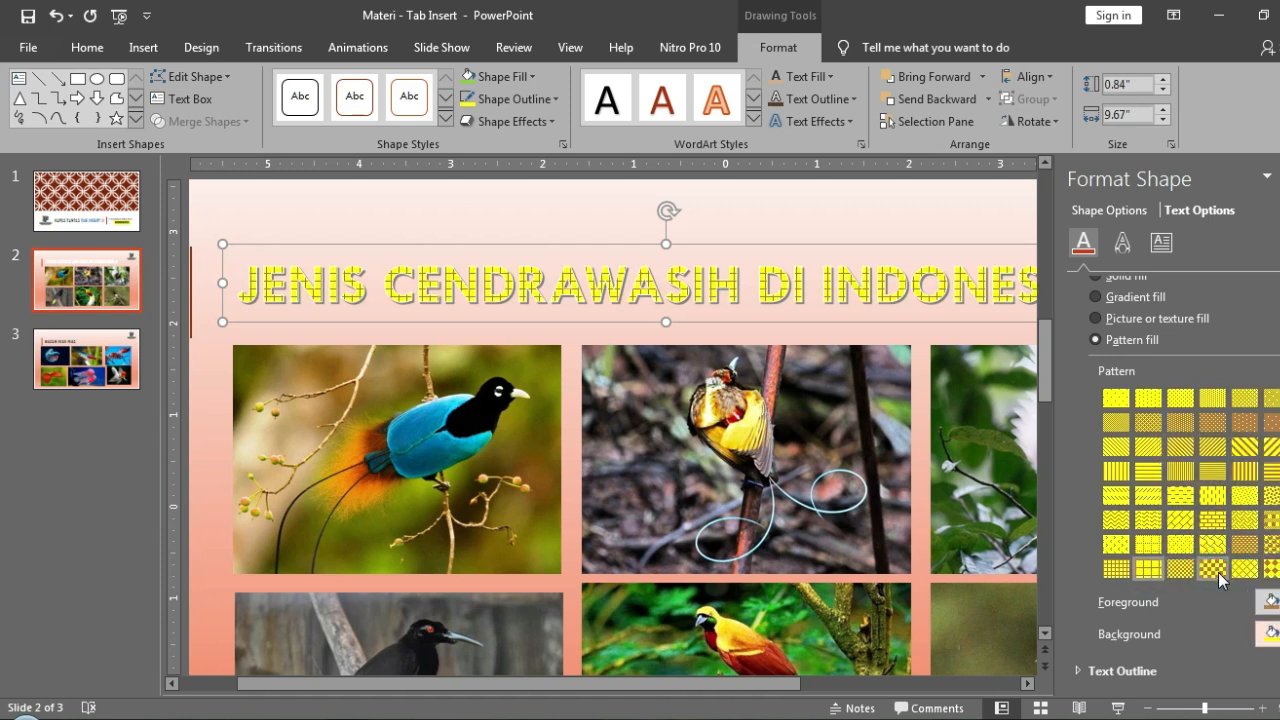
left_click(1218, 489)
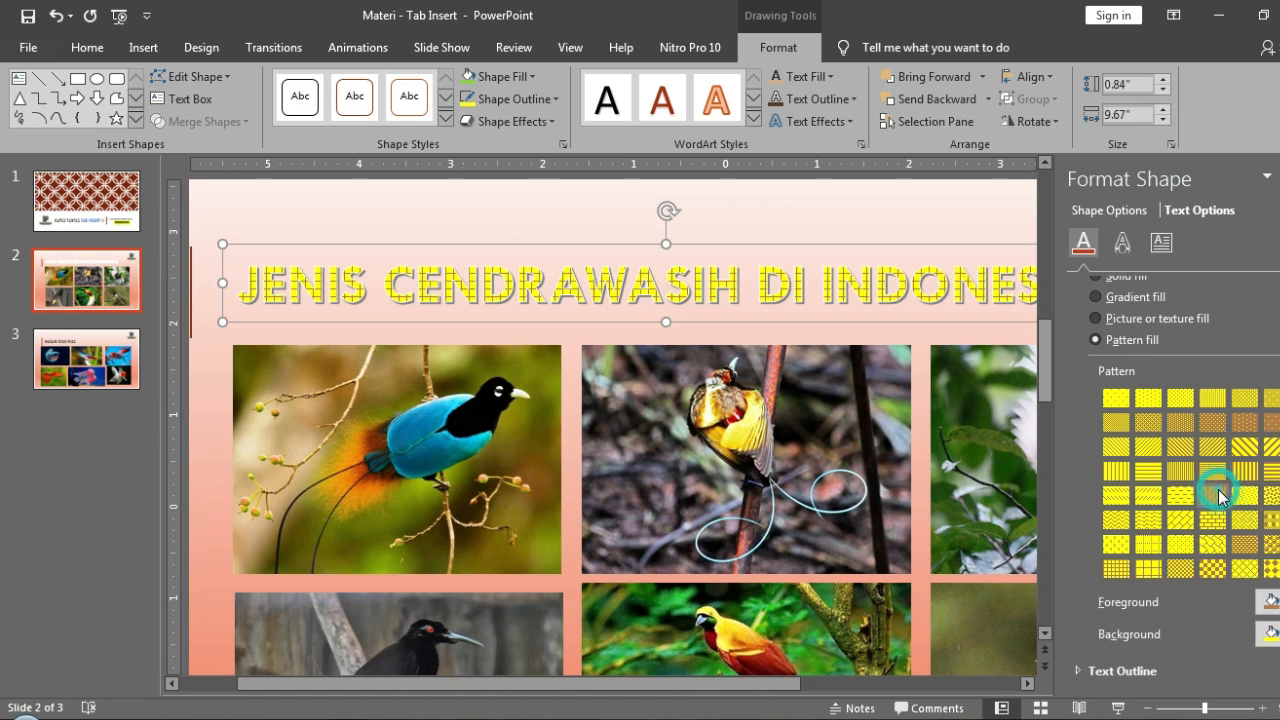
left_click(1145, 518)
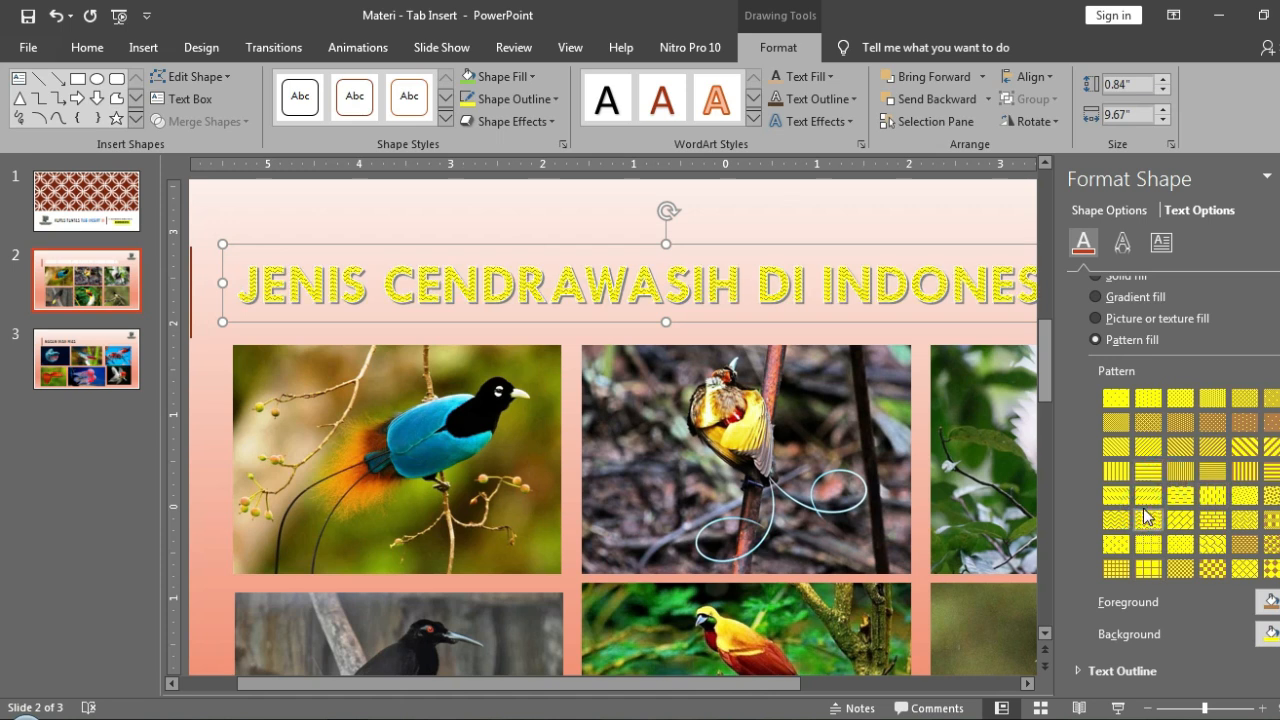
left_click(1113, 449)
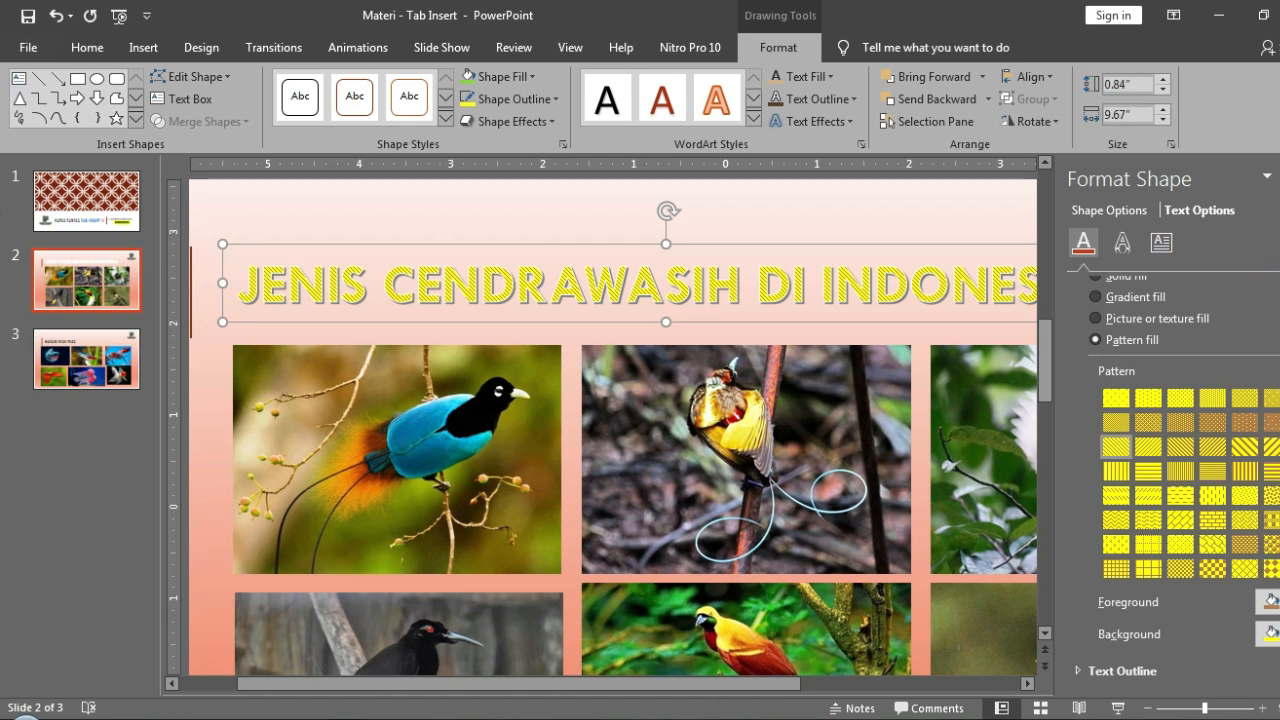
left_click(1279, 177)
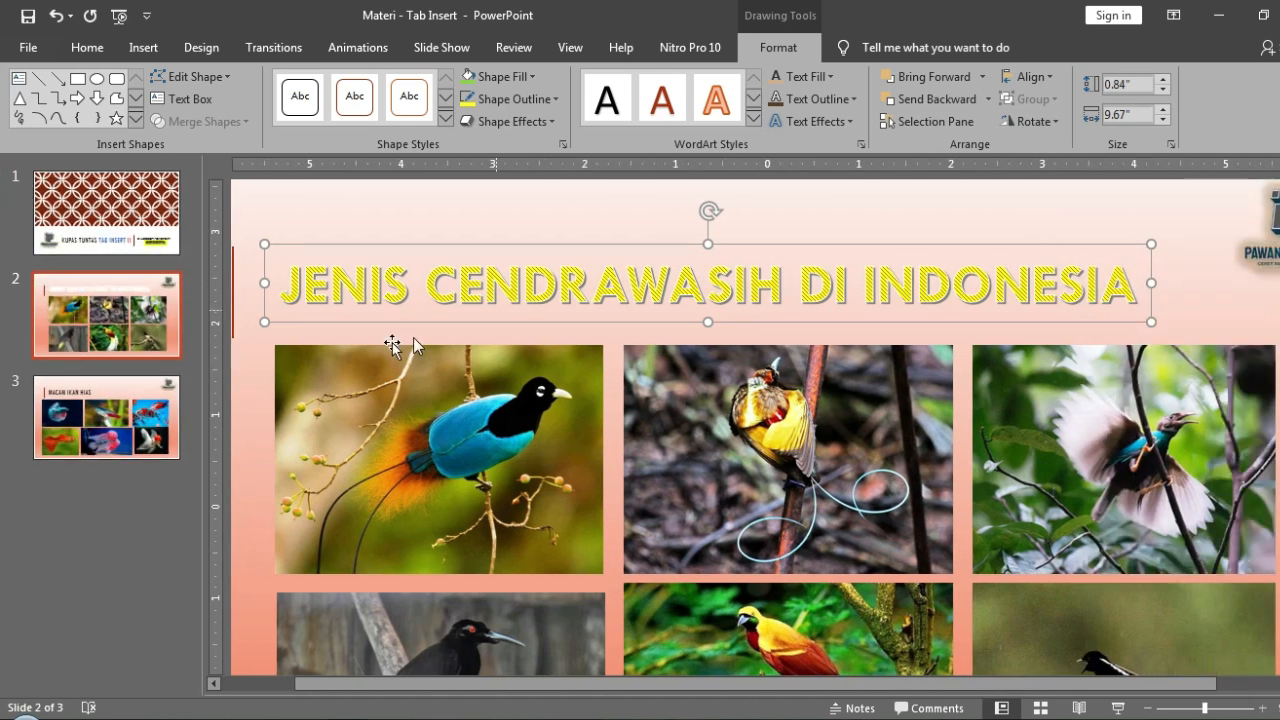
Open slide 3 and display the commands for inserting objects.
left_click(127, 413)
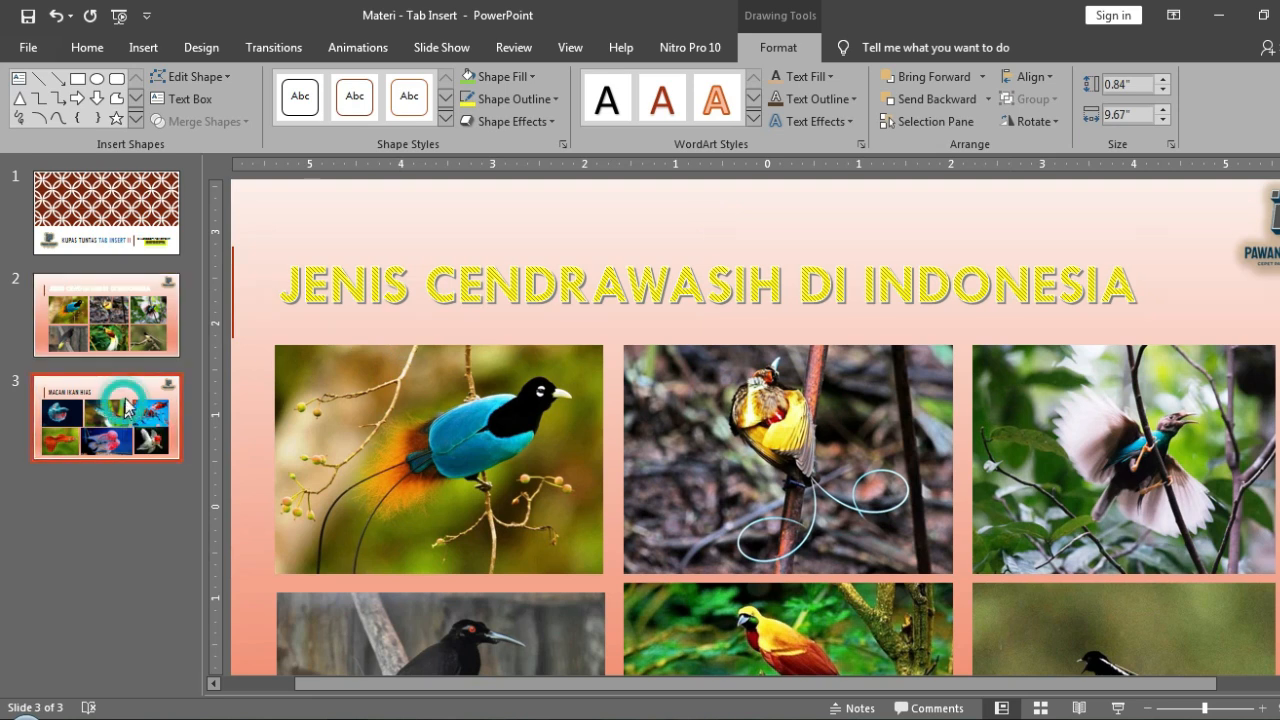
left_click(147, 47)
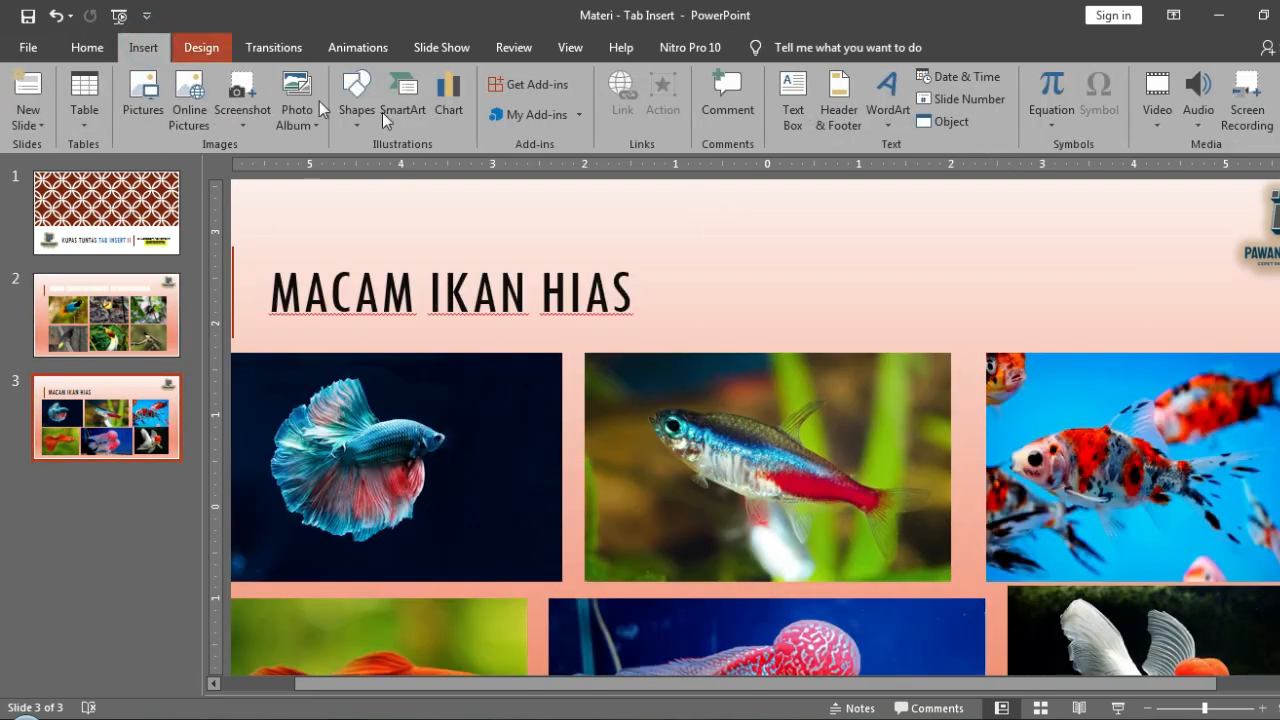
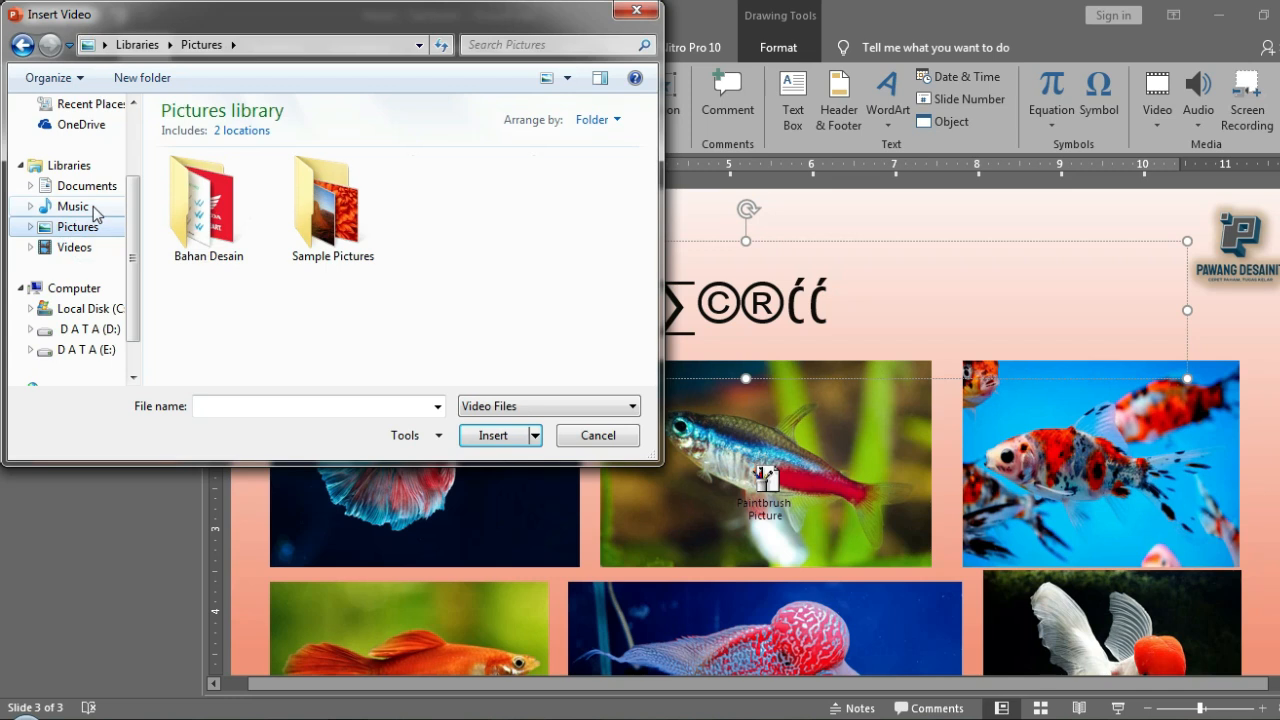
left_click(73, 206)
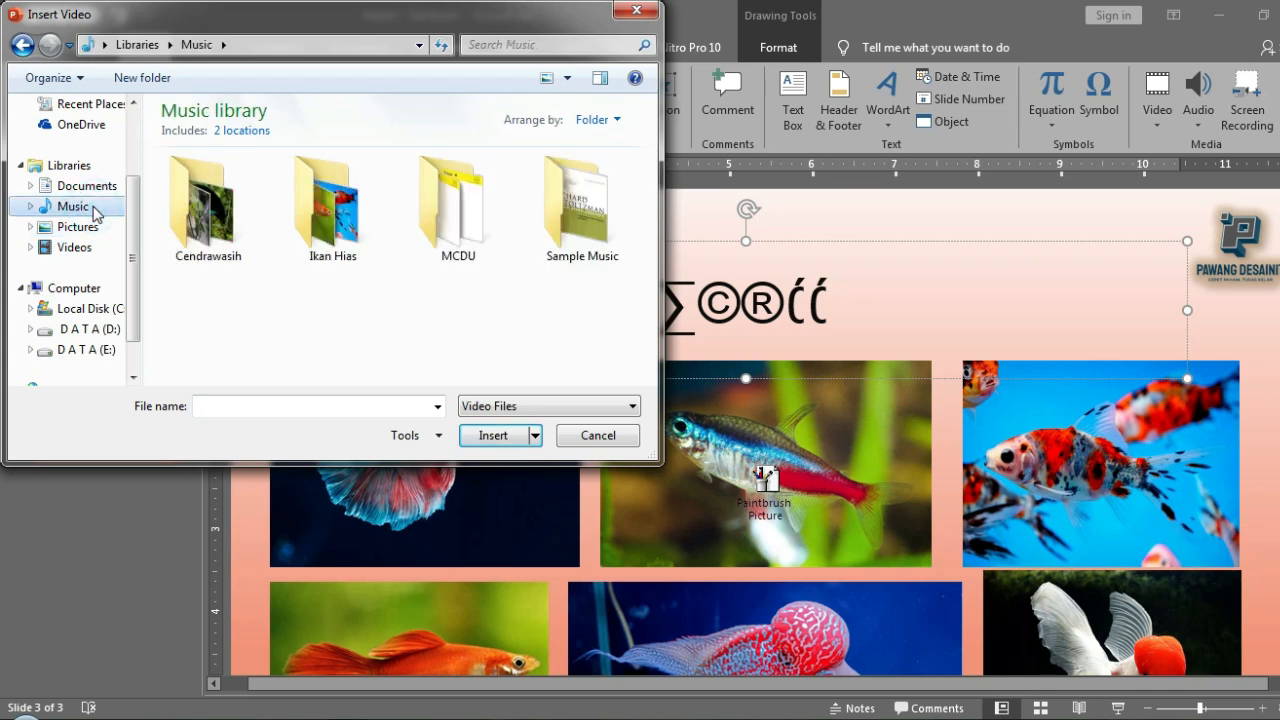
left_click(92, 226)
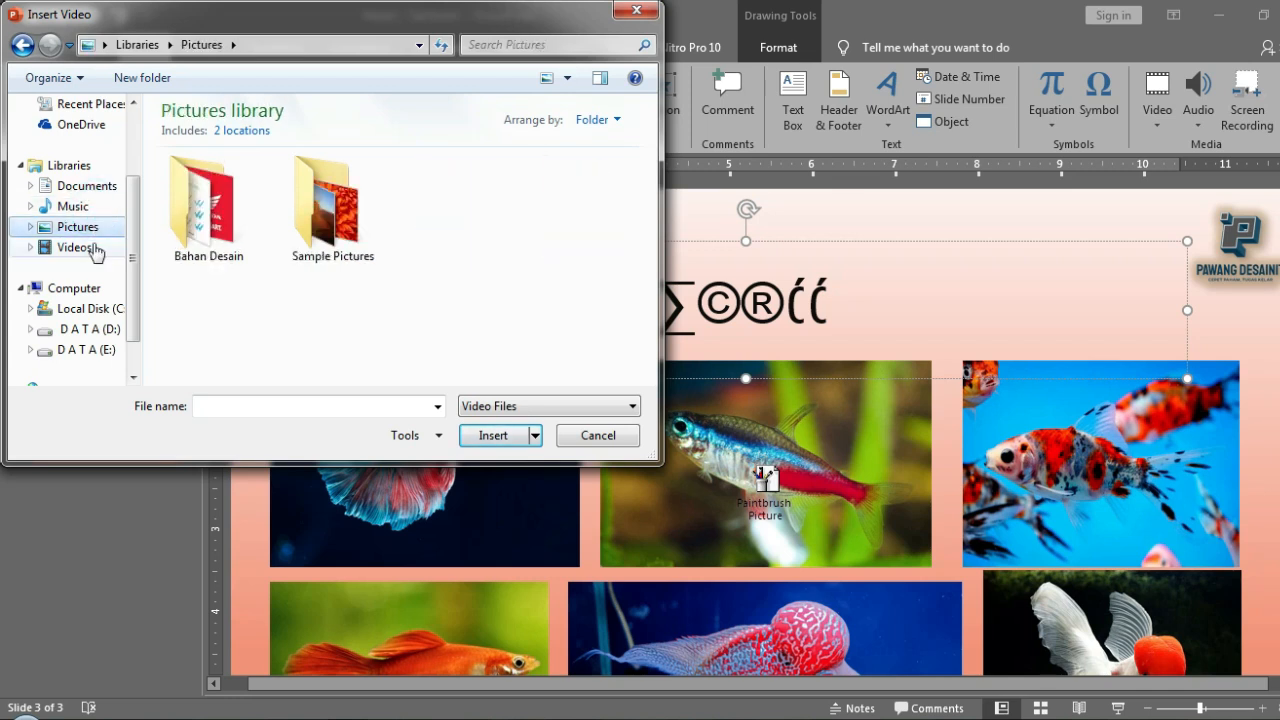
left_click(94, 249)
left_click(100, 227)
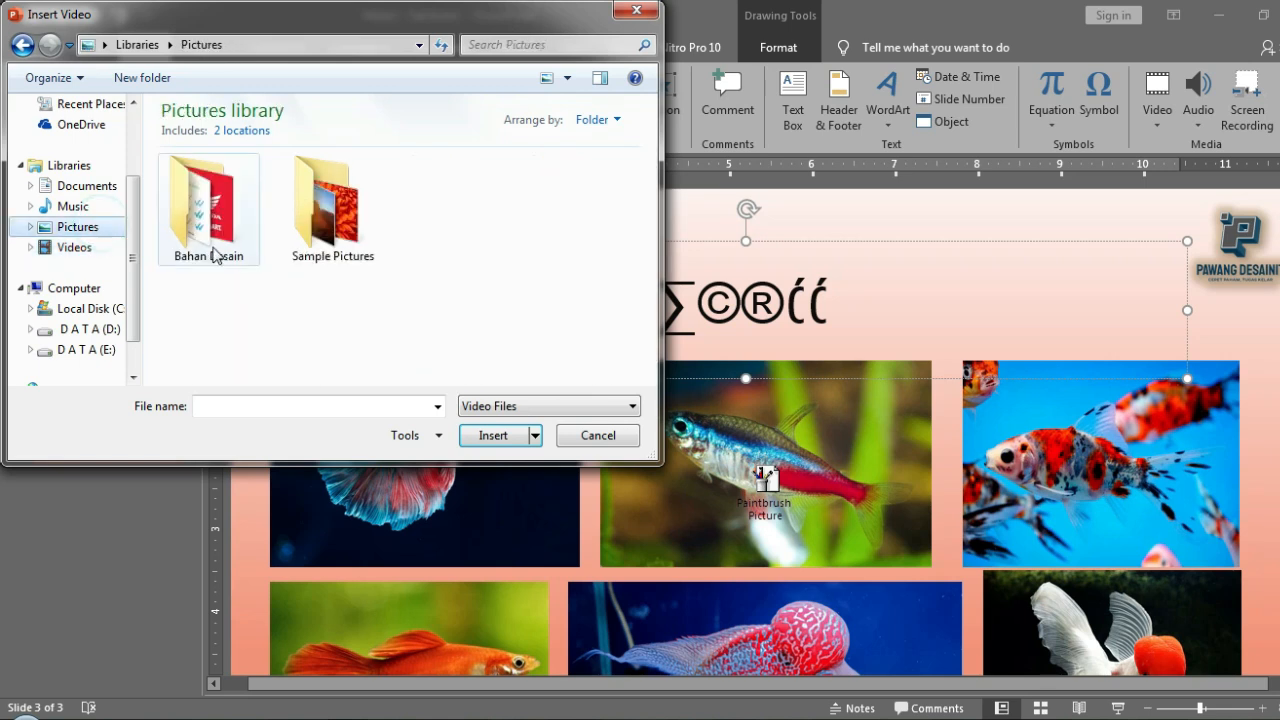
double_click(342, 252)
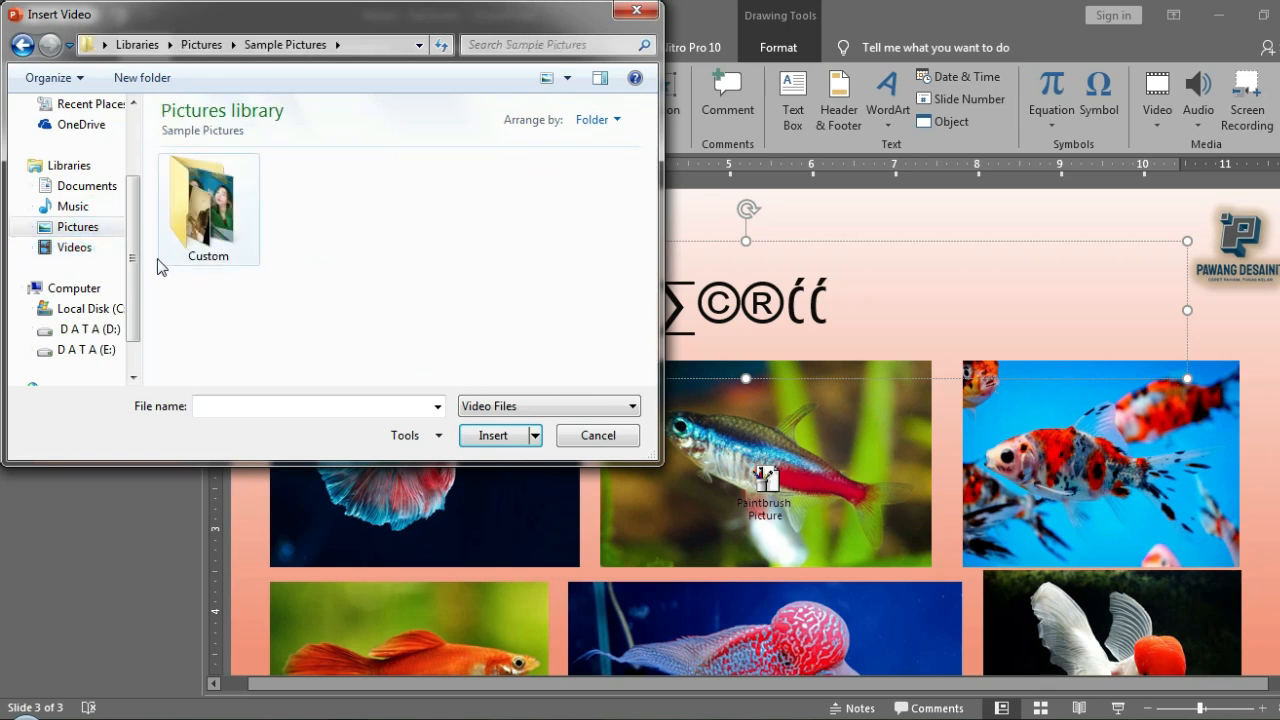
Insert the Wildlife video from the Sample Videos folder of the Videos library onto slide 3.
left_click(95, 253)
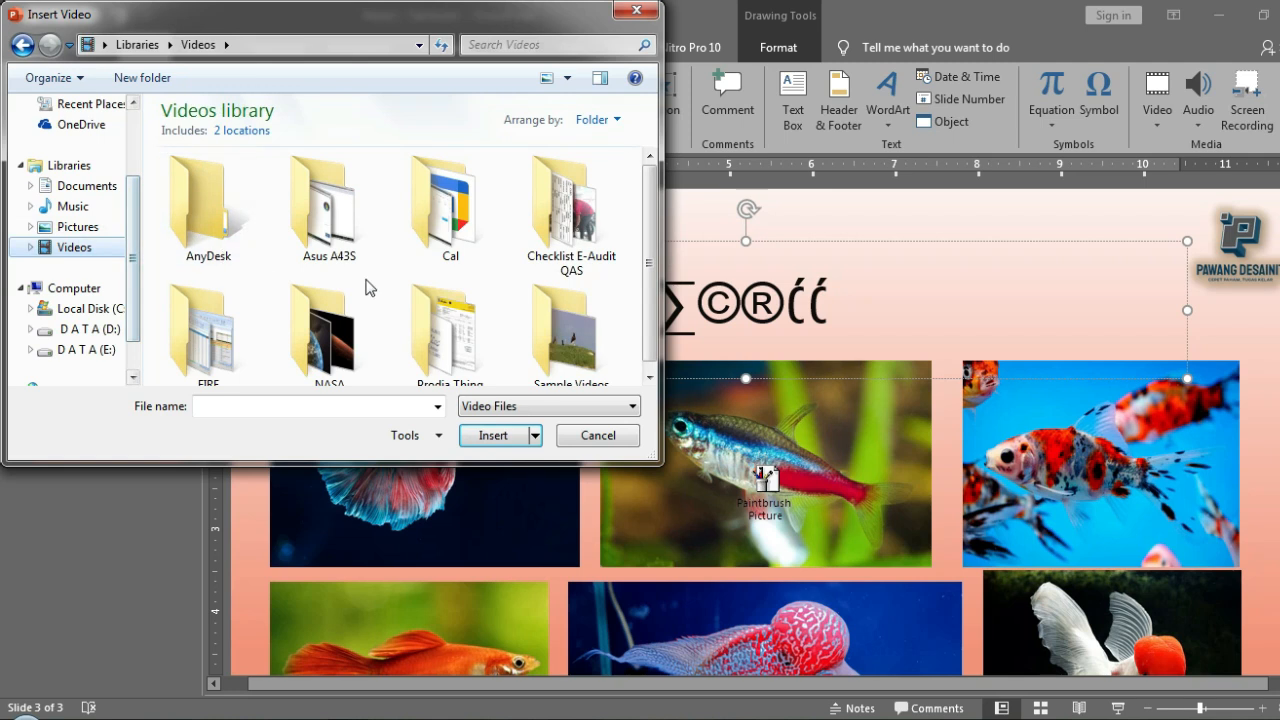
left_click_drag(646, 210, 652, 248)
double_click(572, 322)
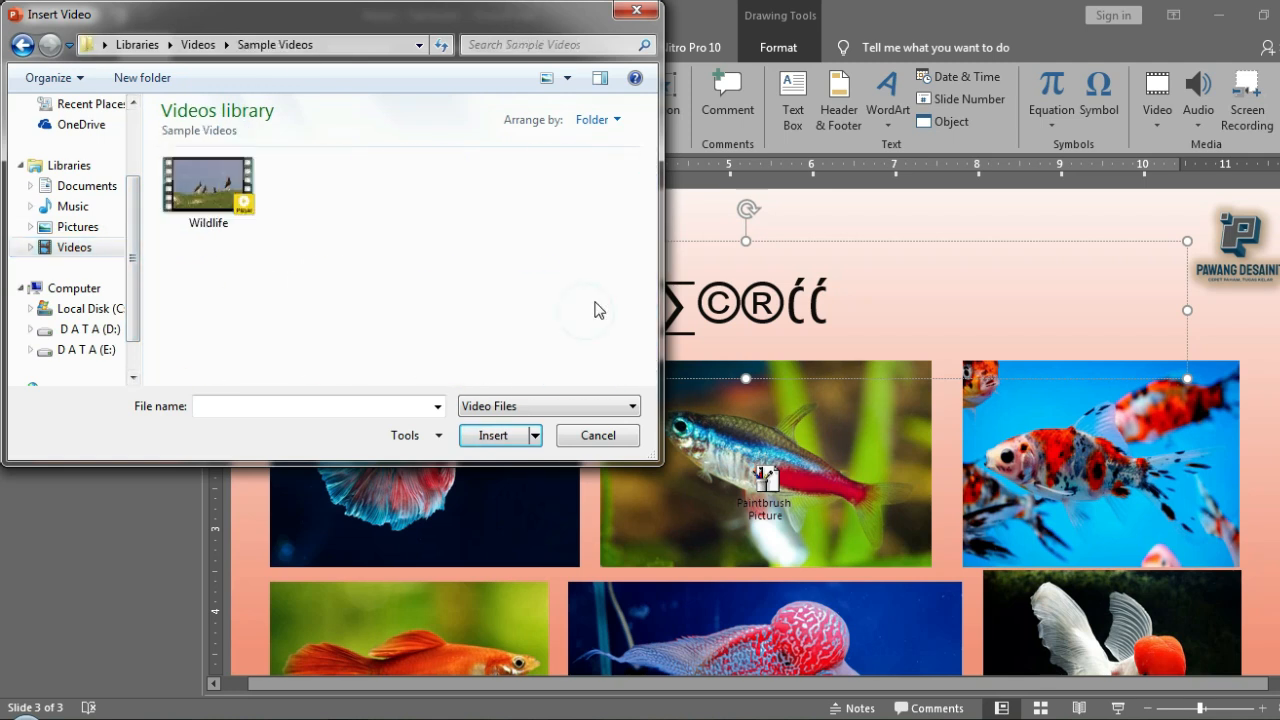
left_click(234, 196)
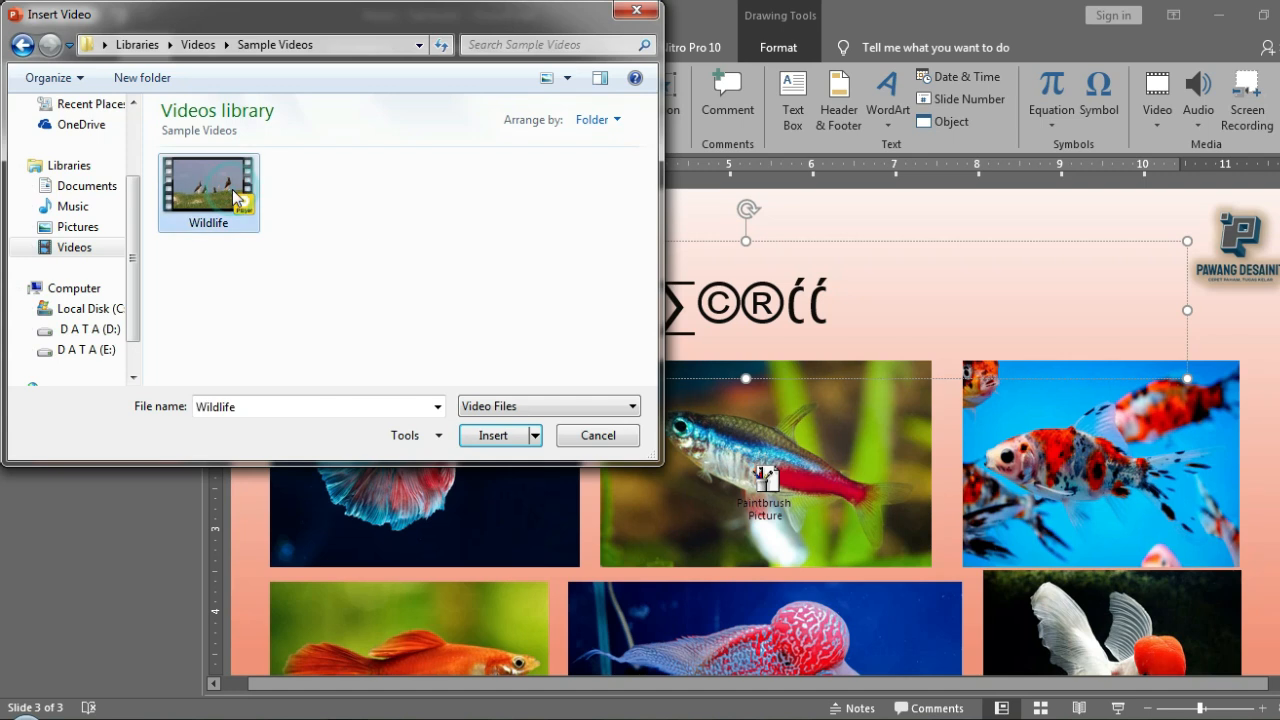
double_click(216, 186)
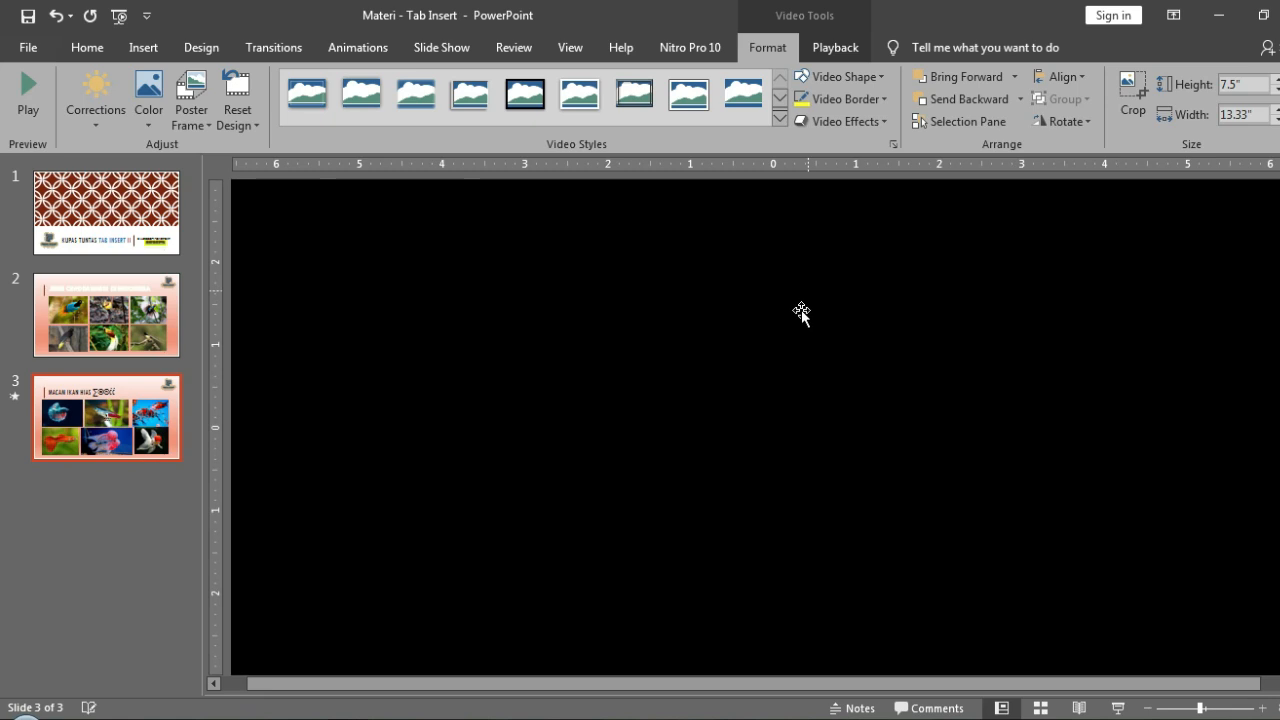
Play the inserted video on the slide and pause it after about 5 seconds.
scroll(809, 337, "down", 1)
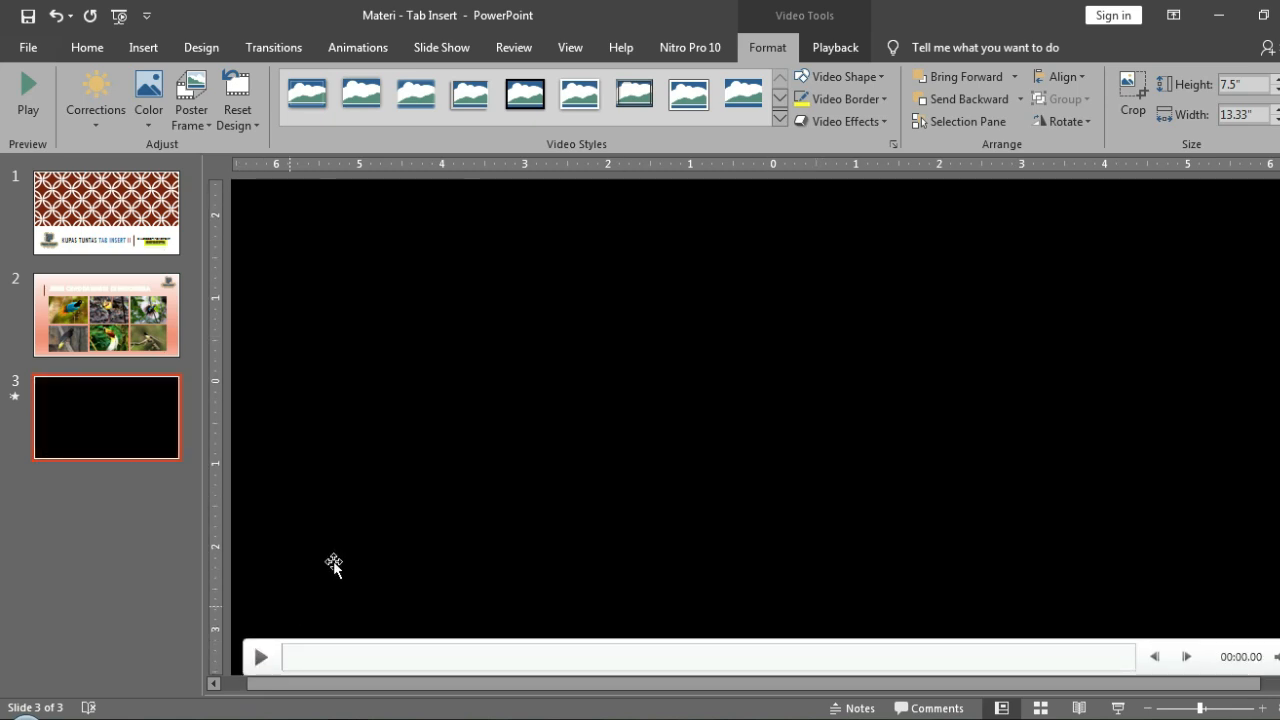
left_click(267, 656)
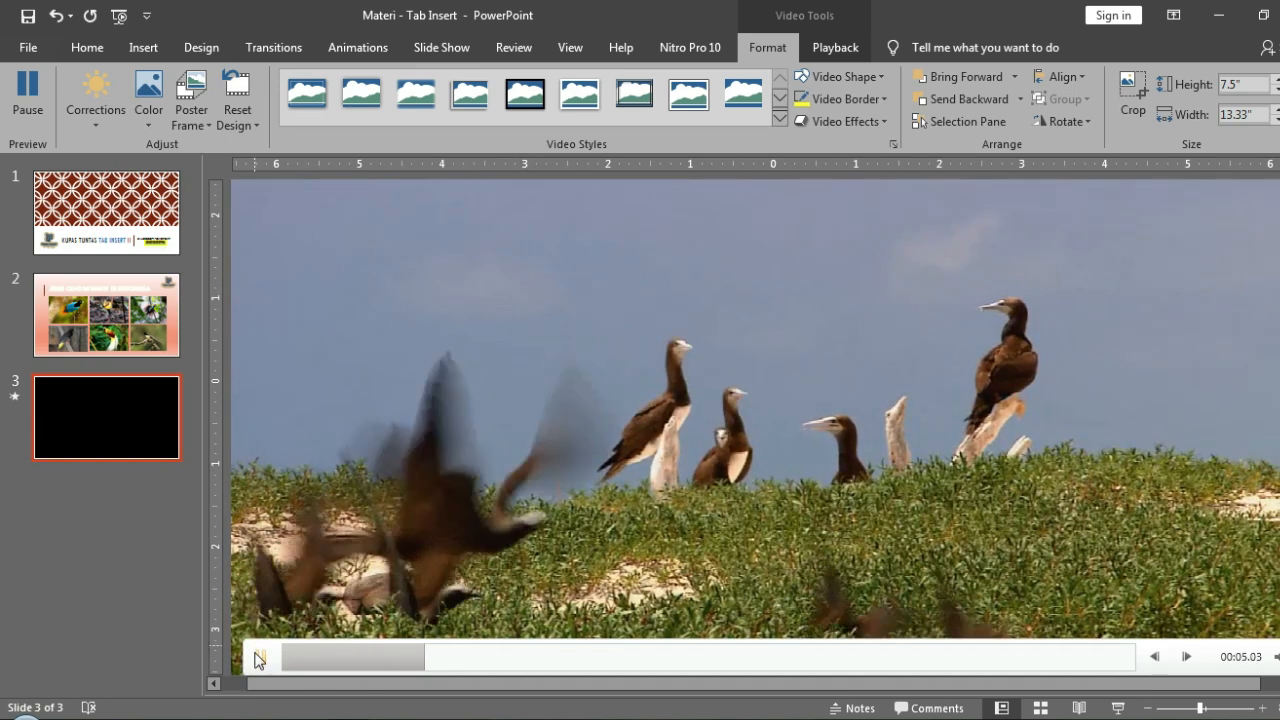
left_click(259, 656)
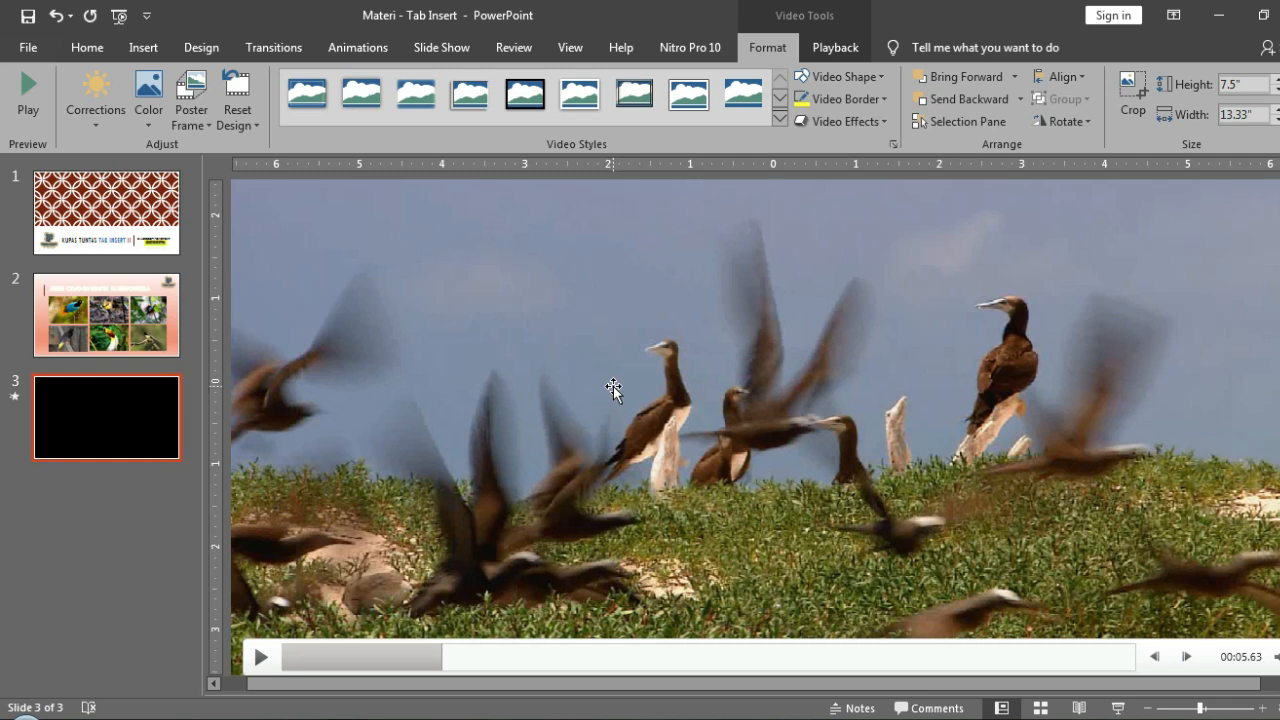
Examine the correction, color, poster frame, reset, border and shape options for the video on slide 3, leaving the video's formatting as it is.
left_click(90, 113)
left_click(91, 115)
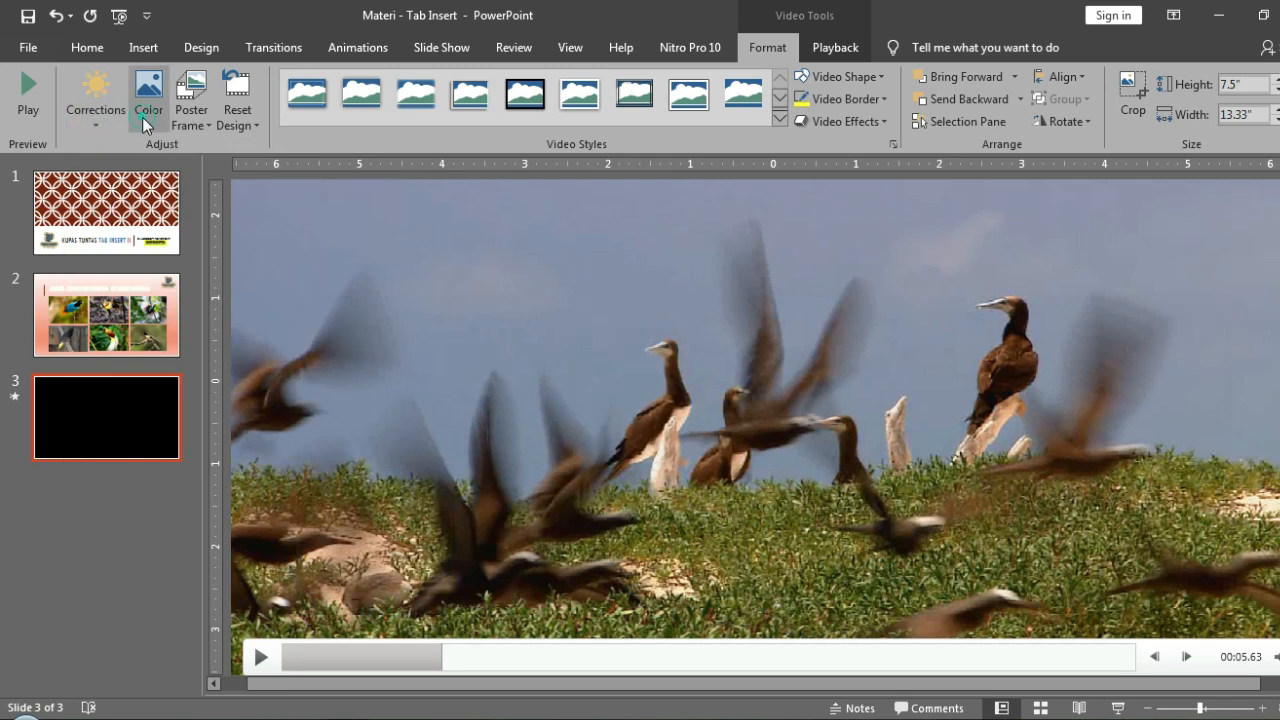
left_click(154, 117)
left_click(186, 118)
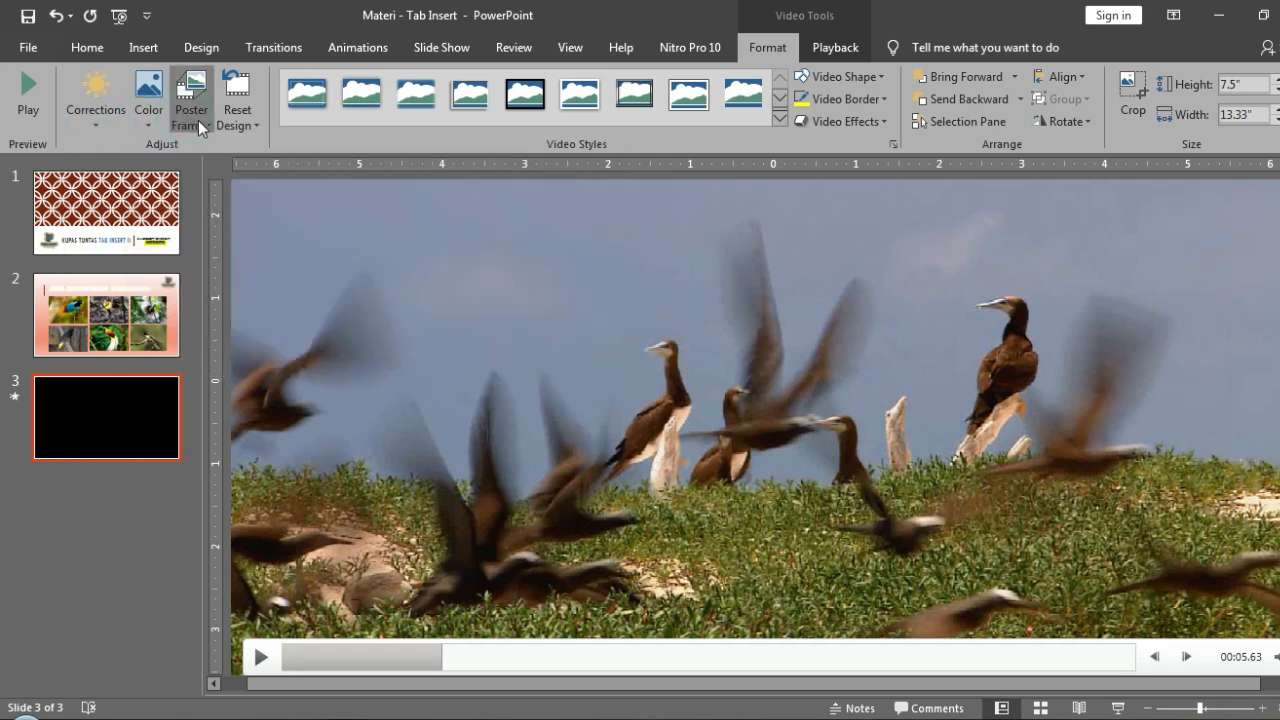
left_click(195, 120)
left_click(232, 125)
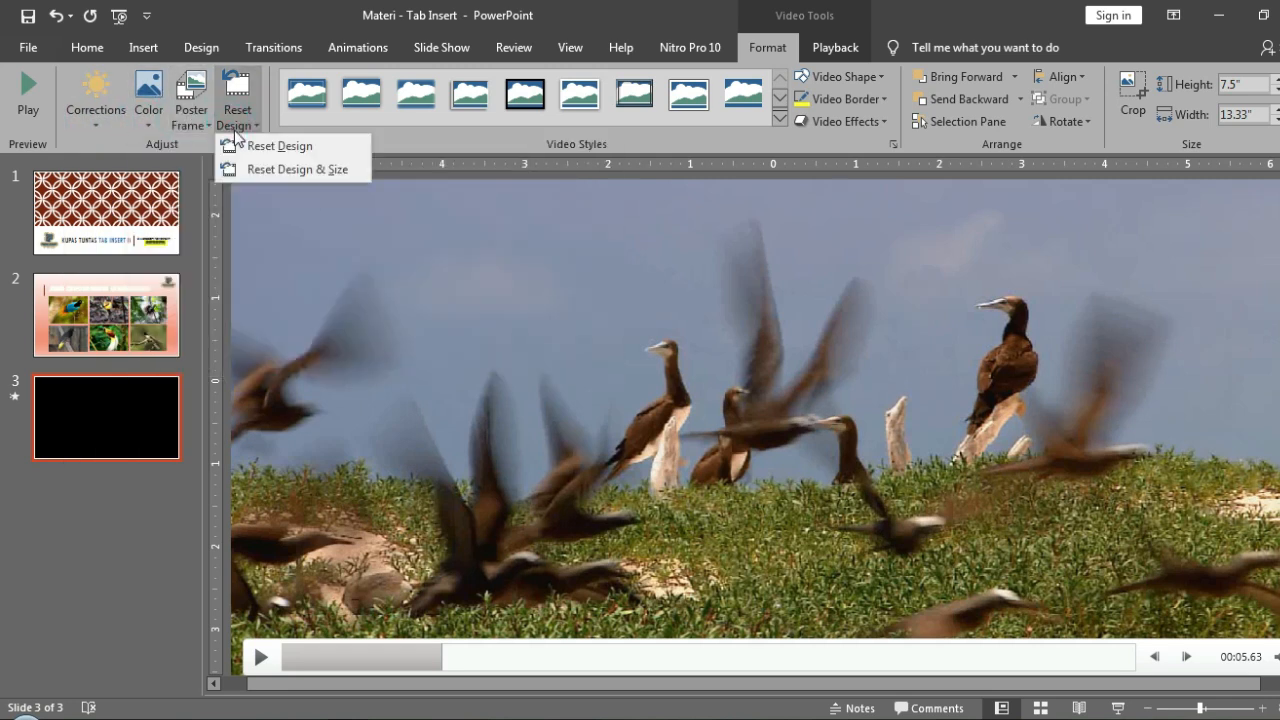
left_click(867, 97)
left_click(868, 75)
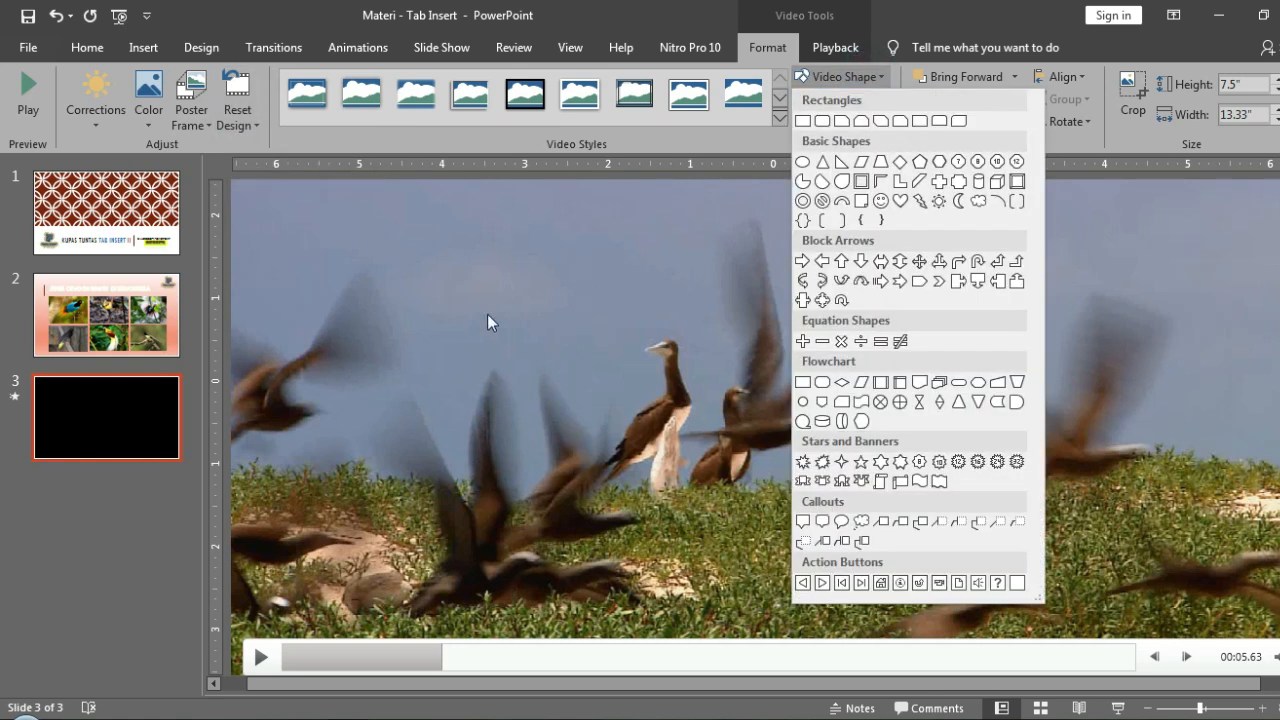
left_click(129, 526)
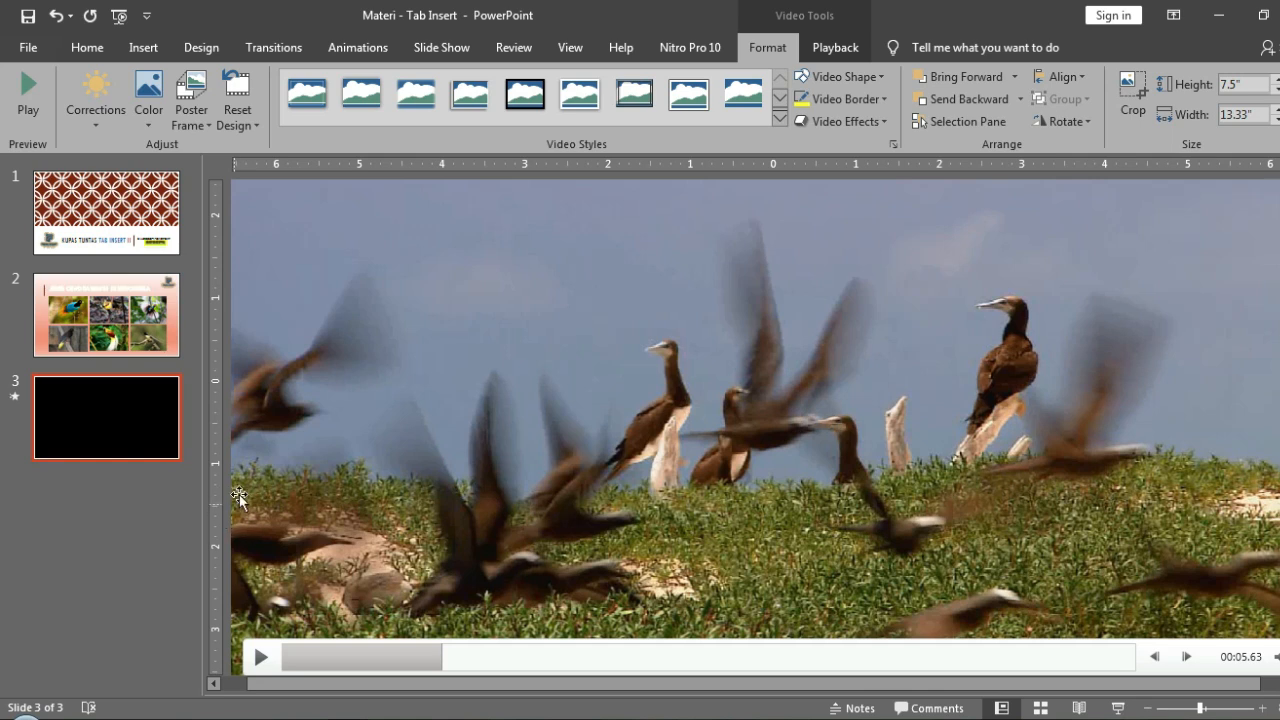
left_click(137, 429)
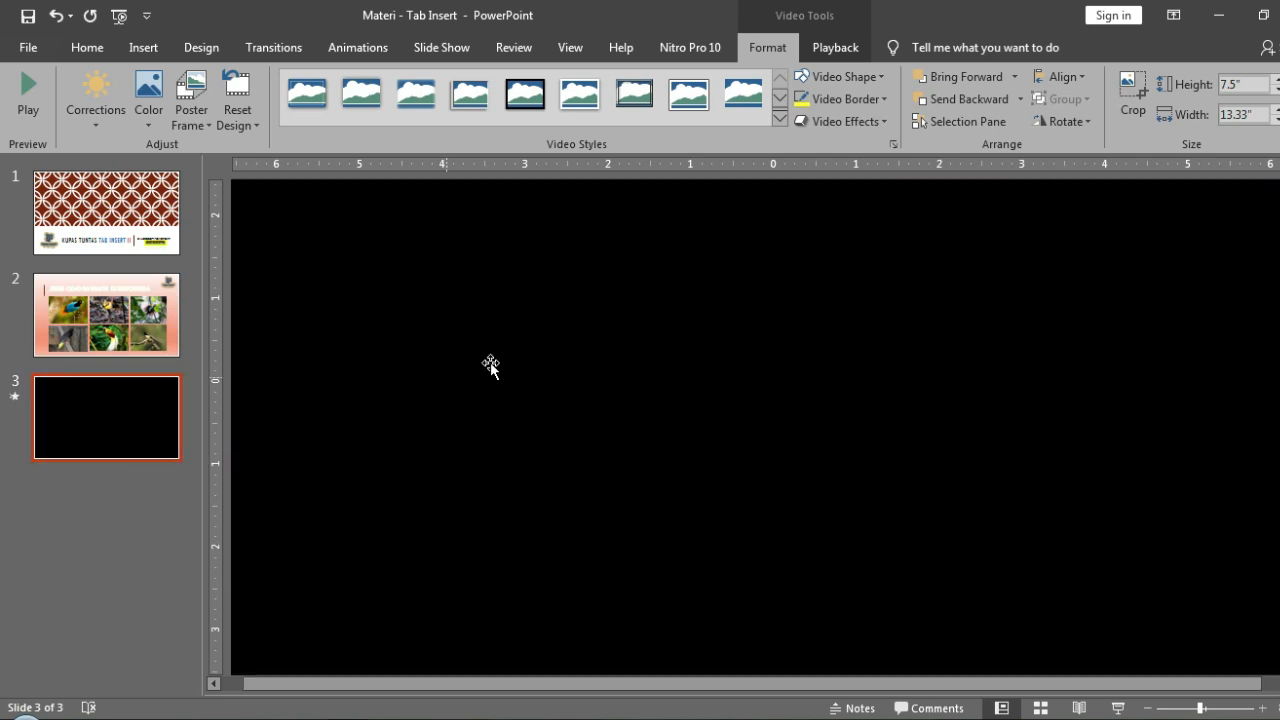
Open slide 2, bring up the dialog for recording a new sound, and cancel it without recording.
left_click(121, 319)
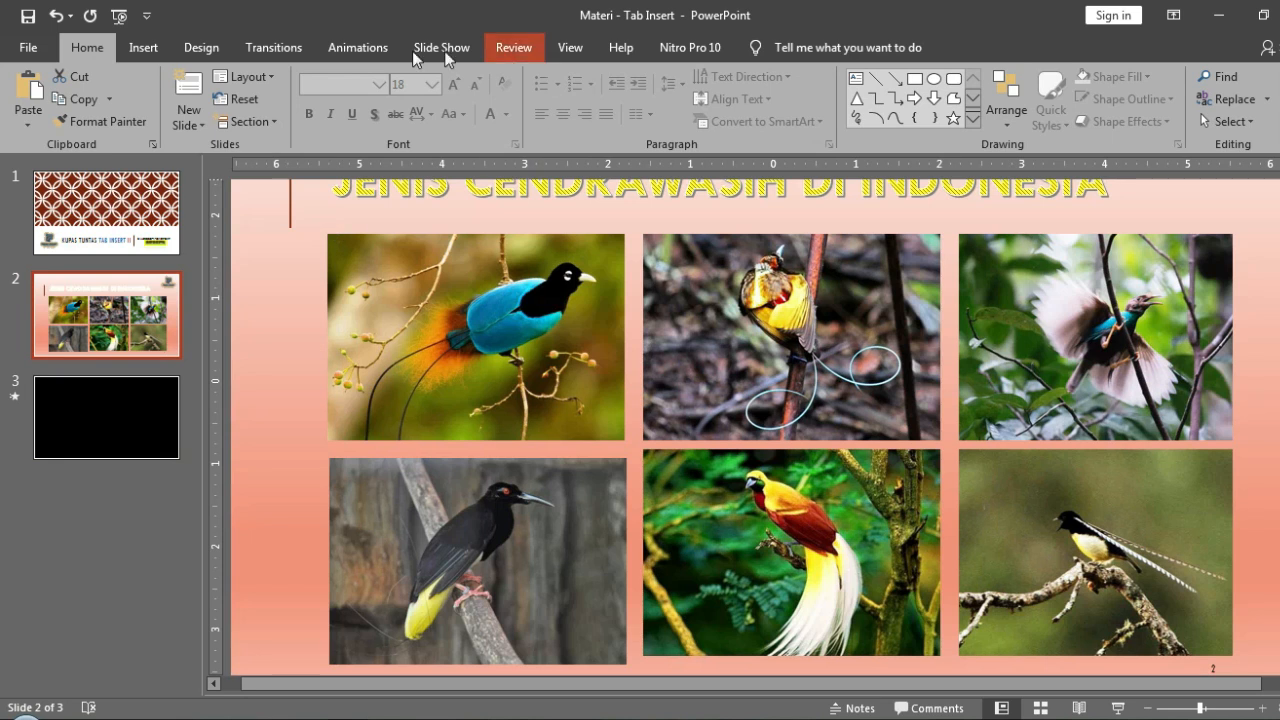
left_click(143, 47)
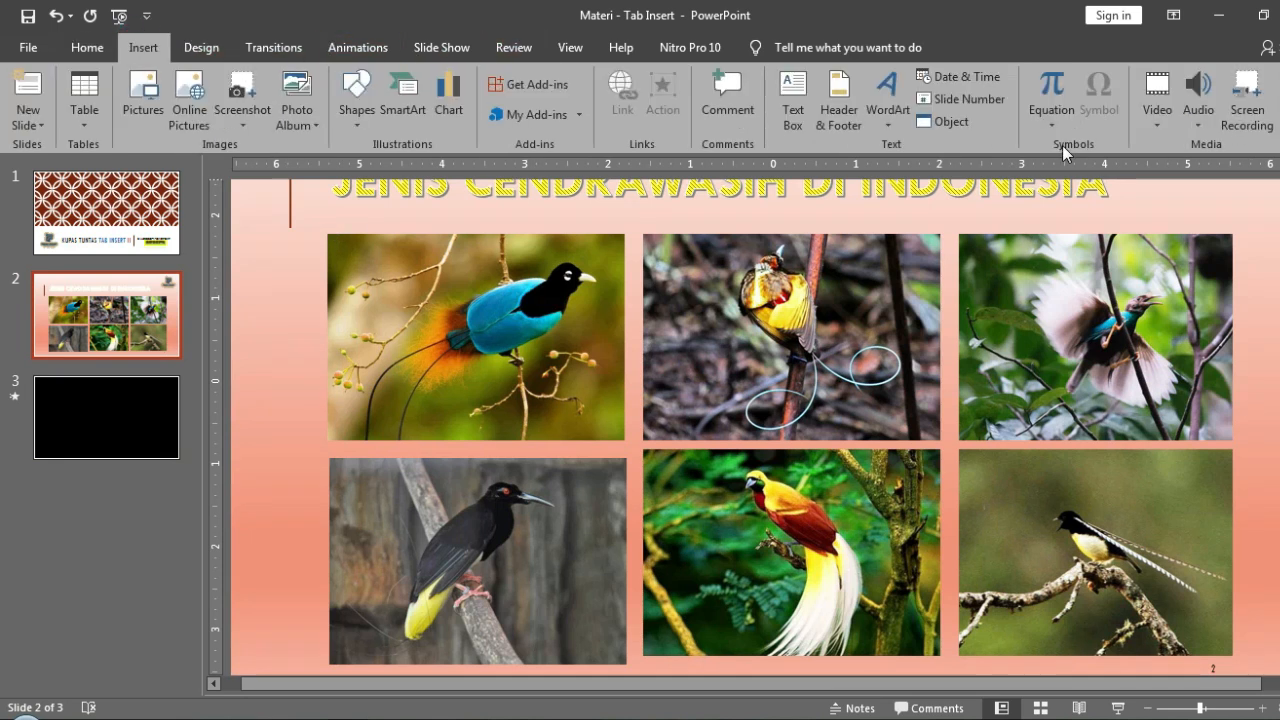
left_click(1210, 124)
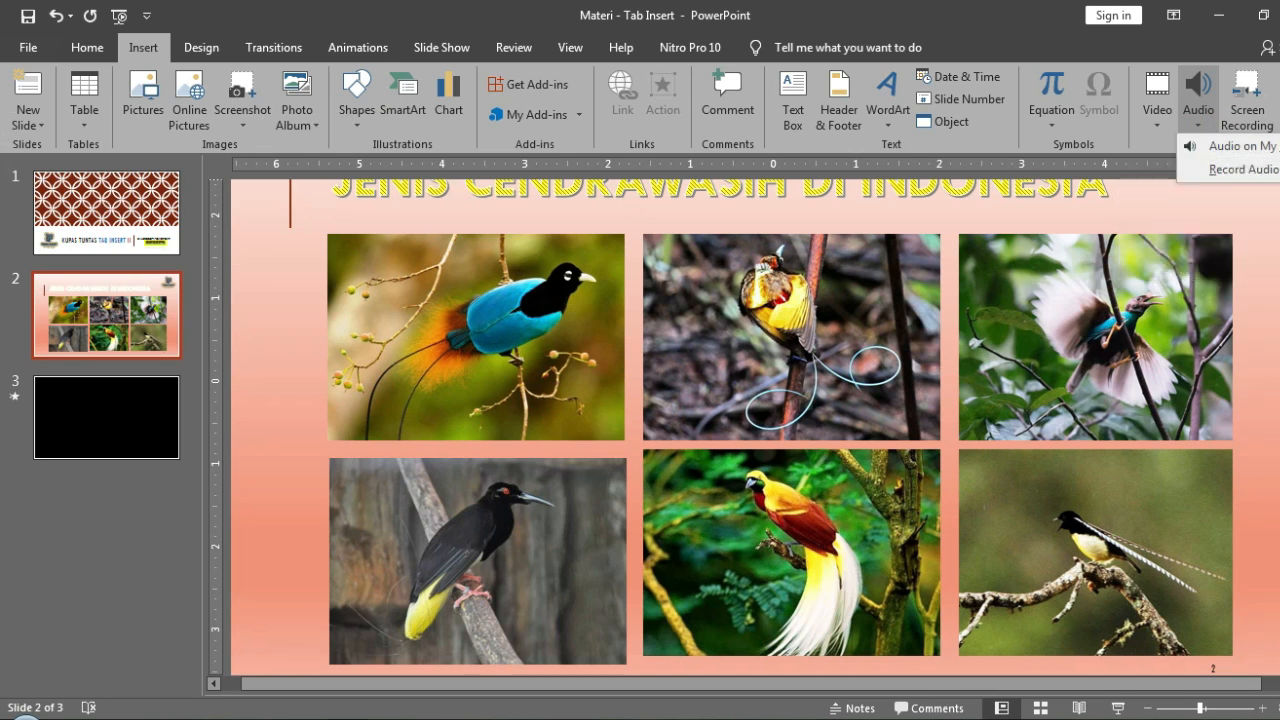
left_click(1240, 169)
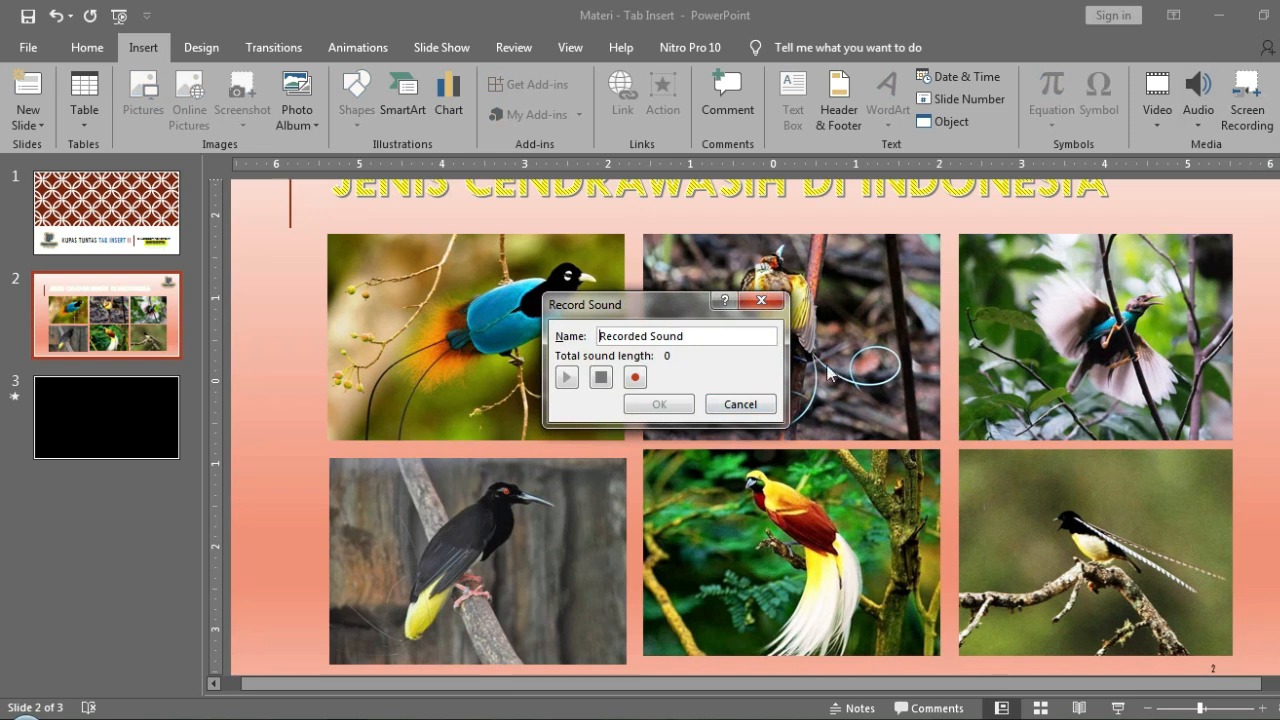
left_click(760, 408)
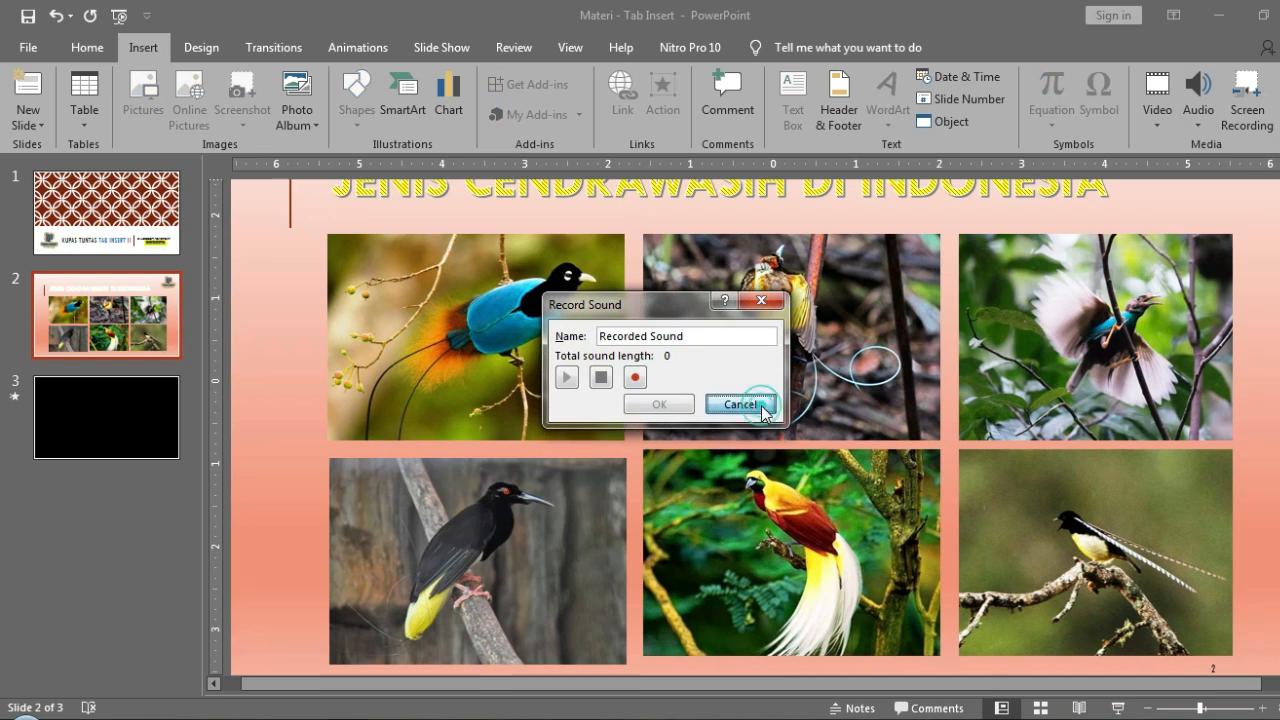
Insert an audio file from the Sample Music folder of the Music library onto slide 2.
left_click(1199, 118)
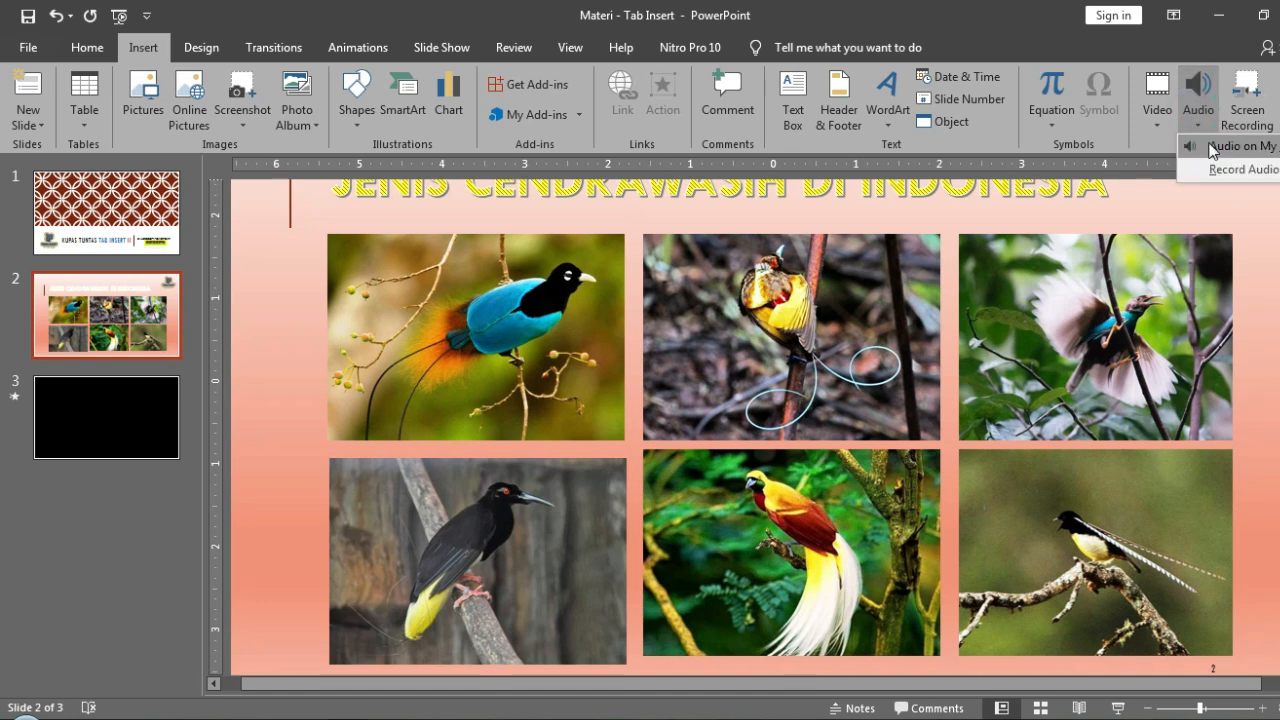
left_click(1210, 146)
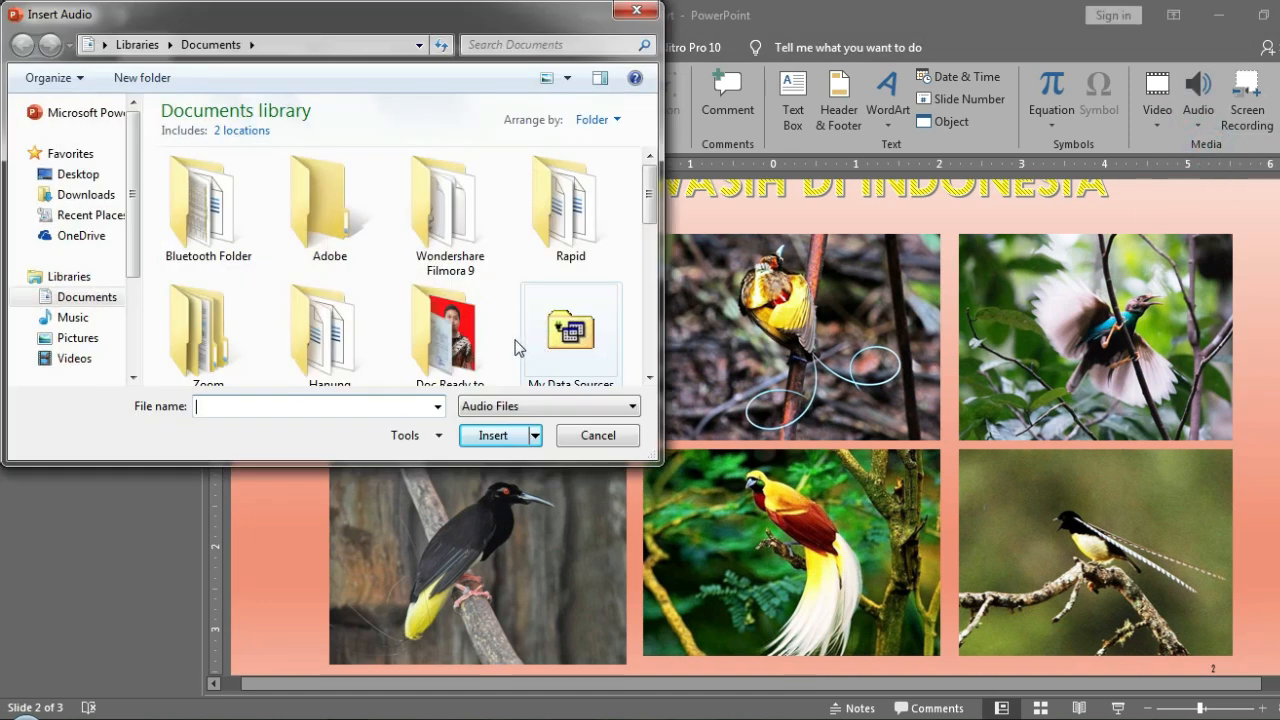
left_click(72, 317)
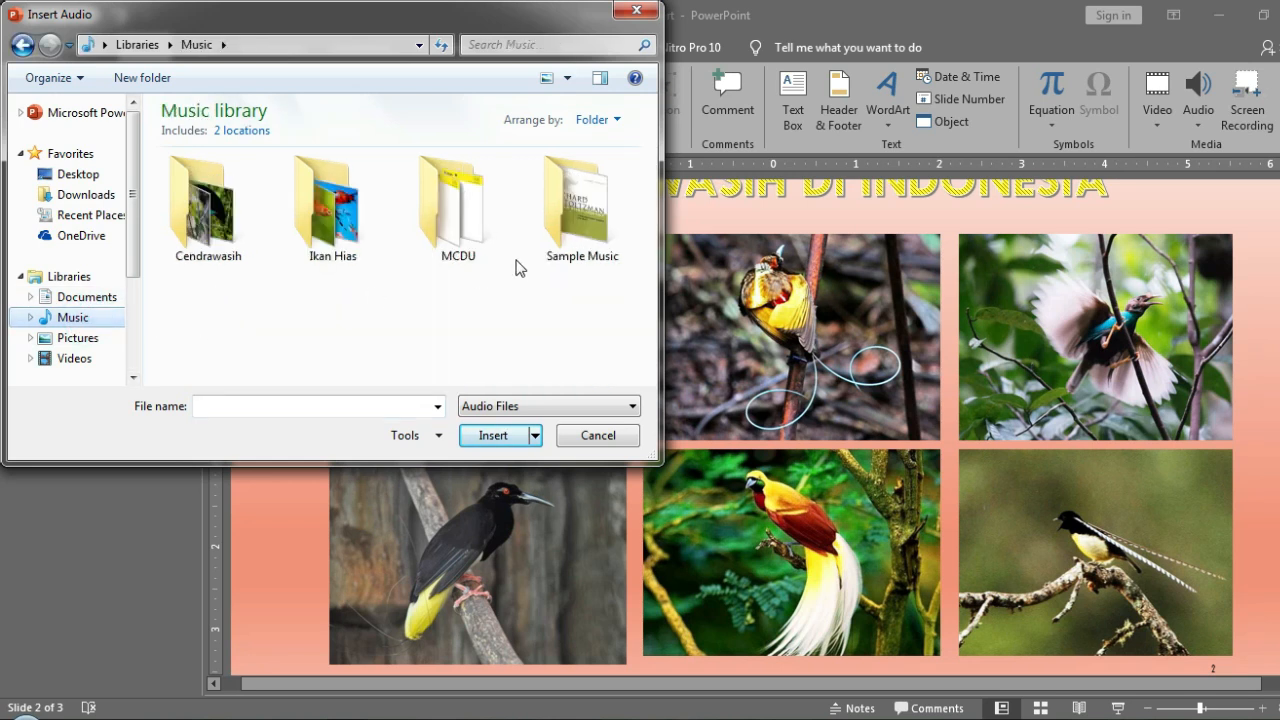
double_click(573, 233)
double_click(471, 211)
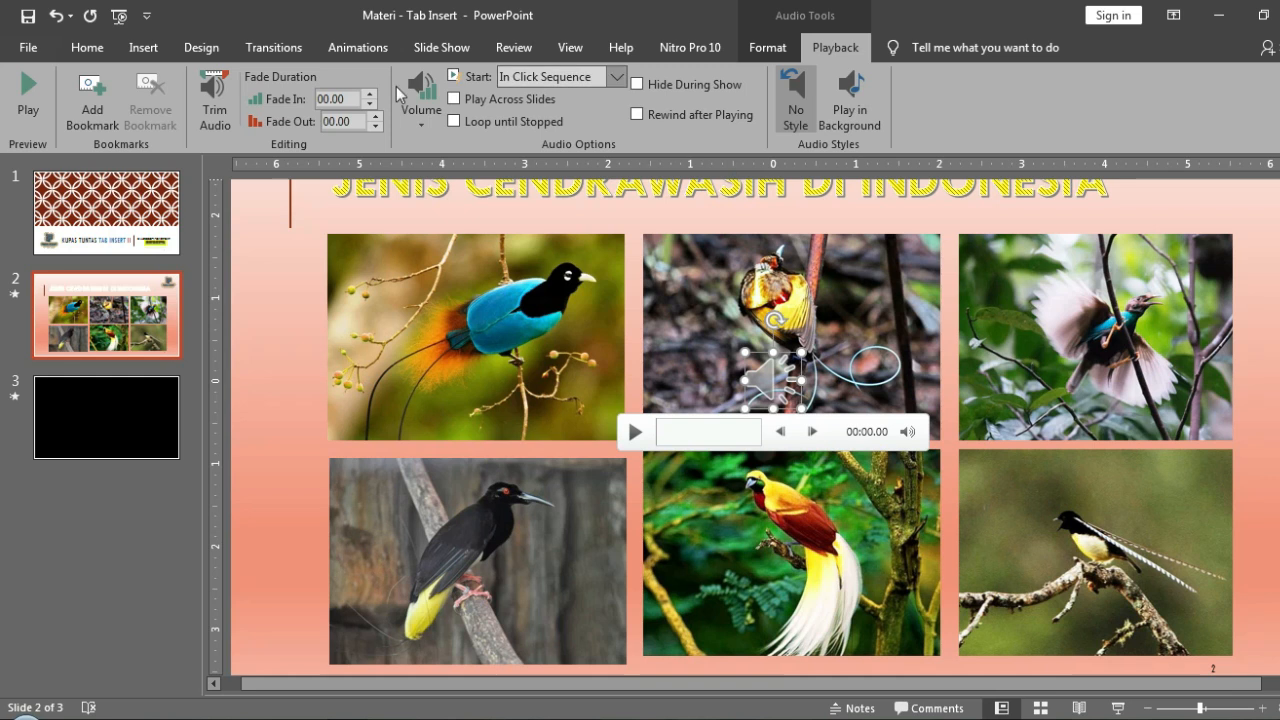
left_click(840, 418)
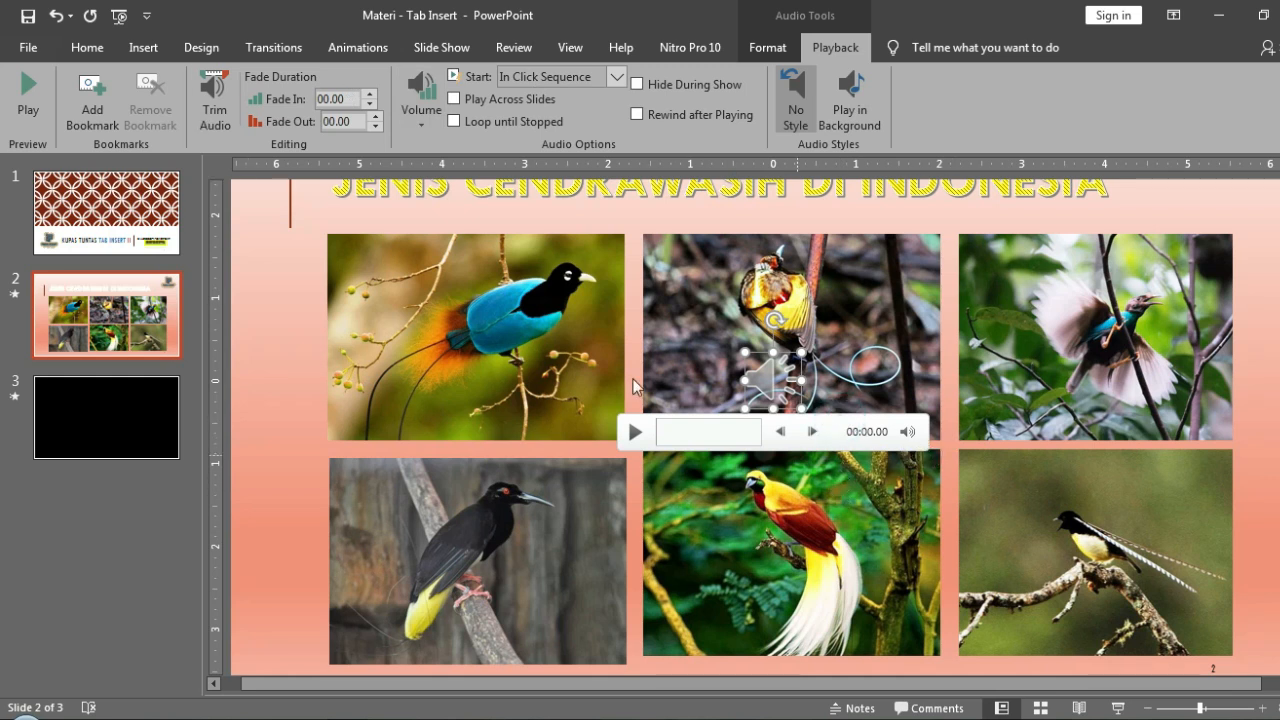
Record a large area of the desktop for about 16 seconds and stop, so the screen recording is inserted on slide 2.
left_click(162, 50)
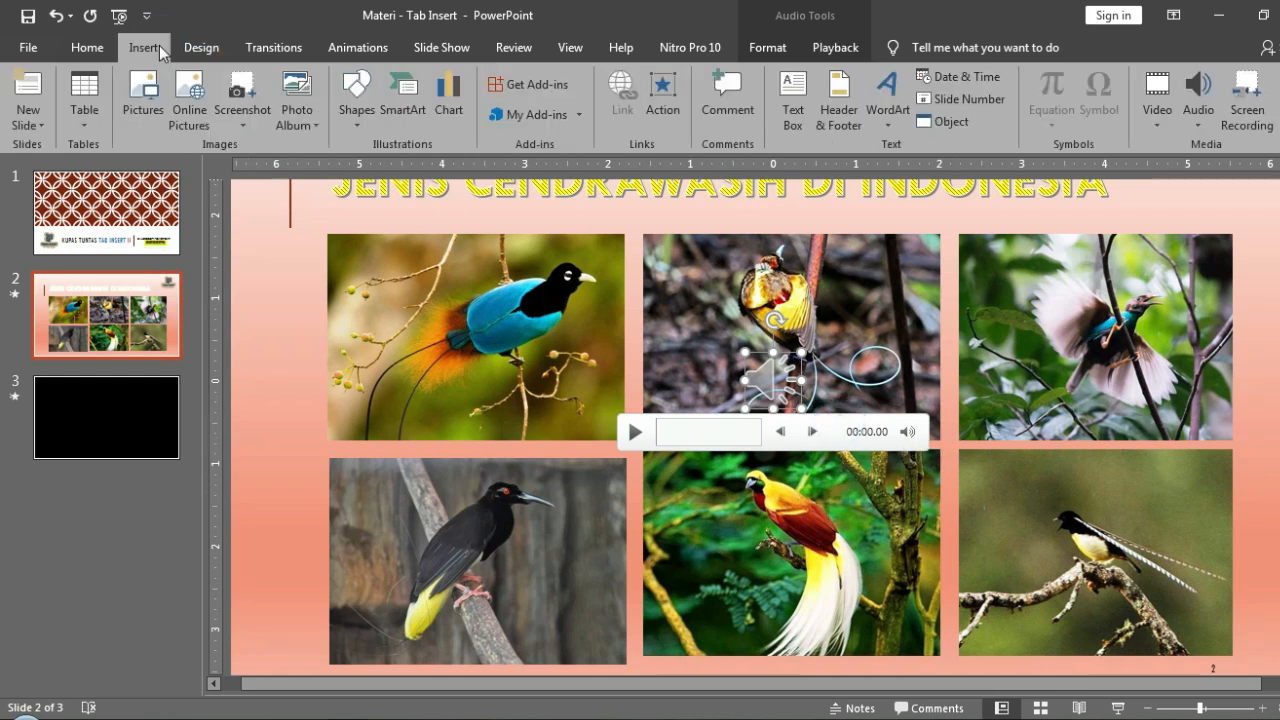
left_click(1263, 112)
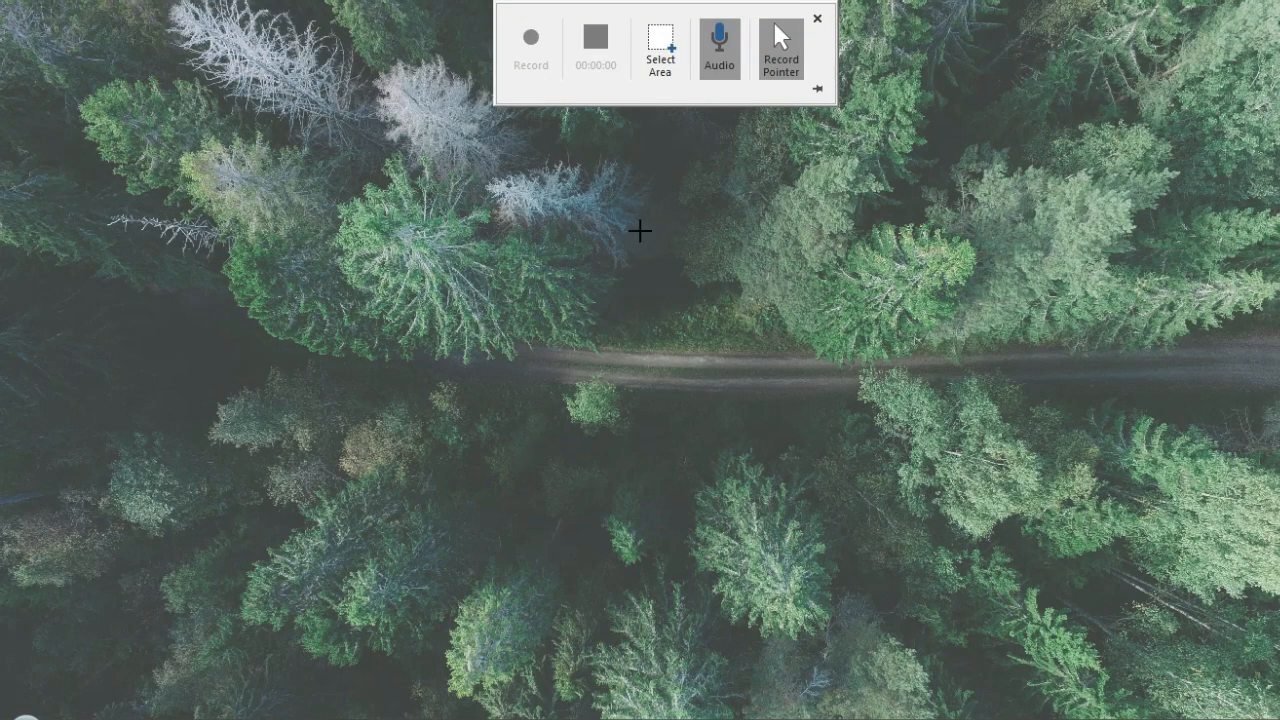
left_click_drag(76, 40, 1275, 676)
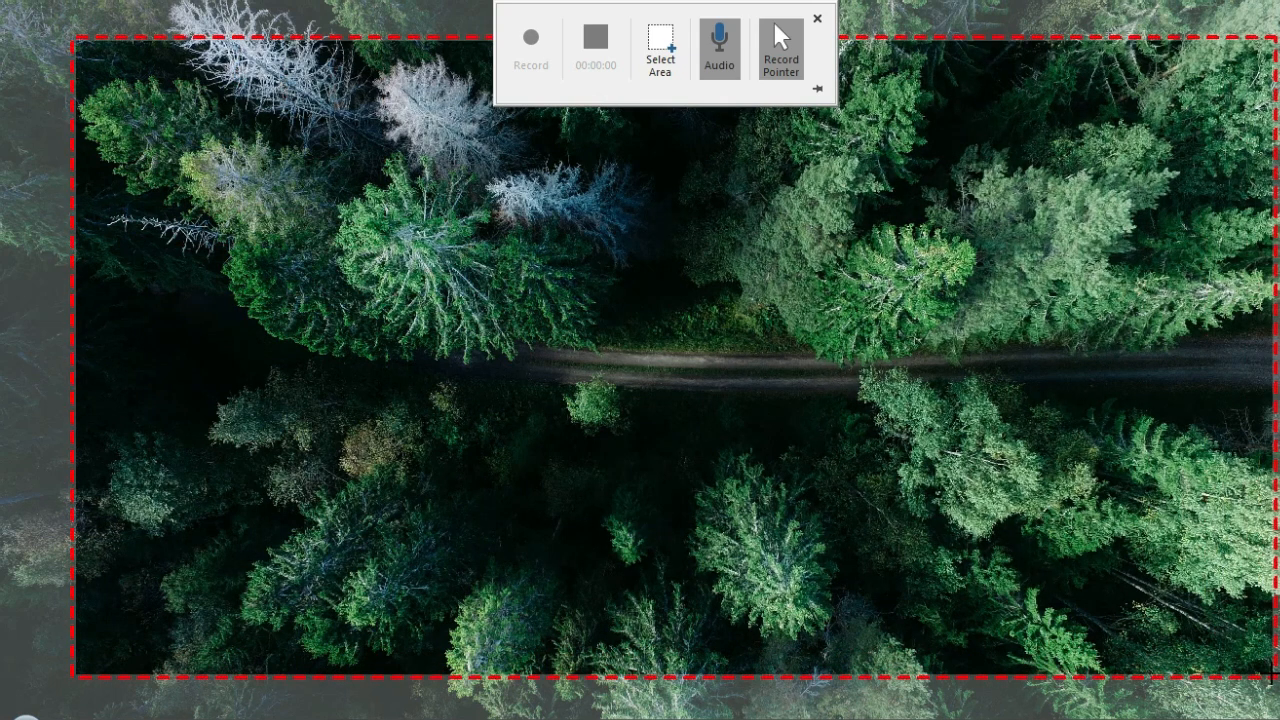
left_click(530, 45)
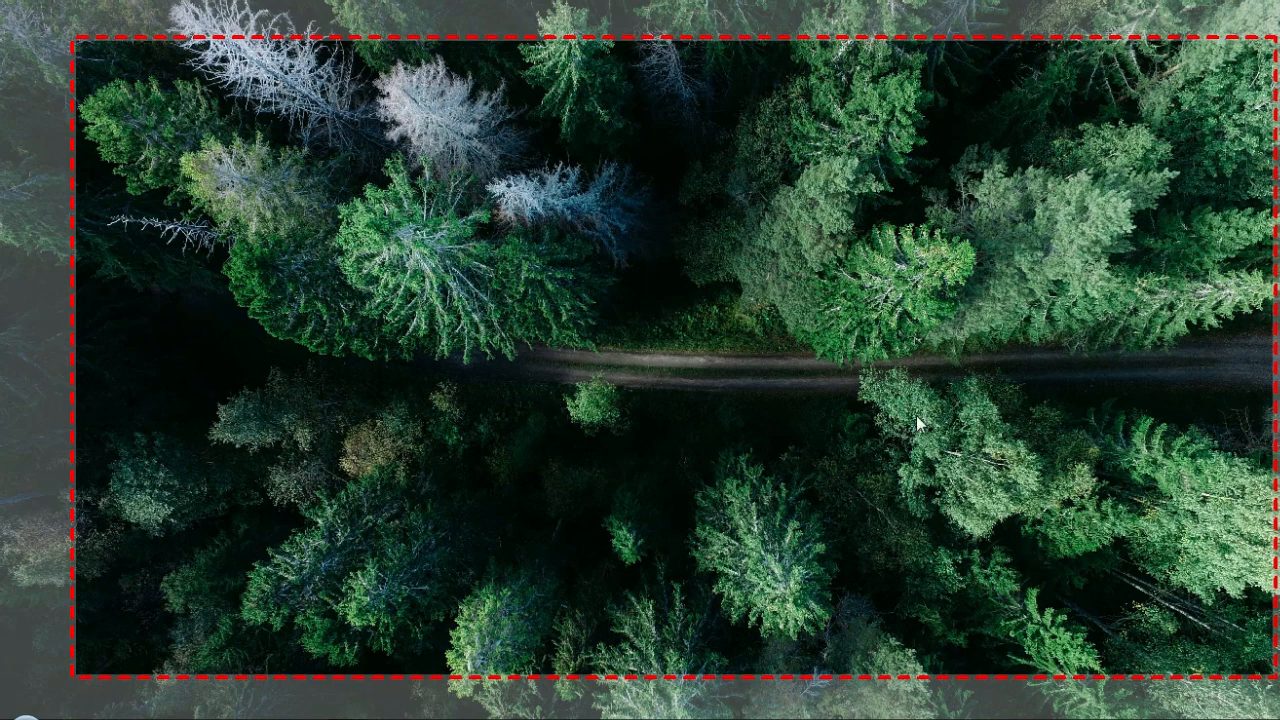
mouse_move(663, 6)
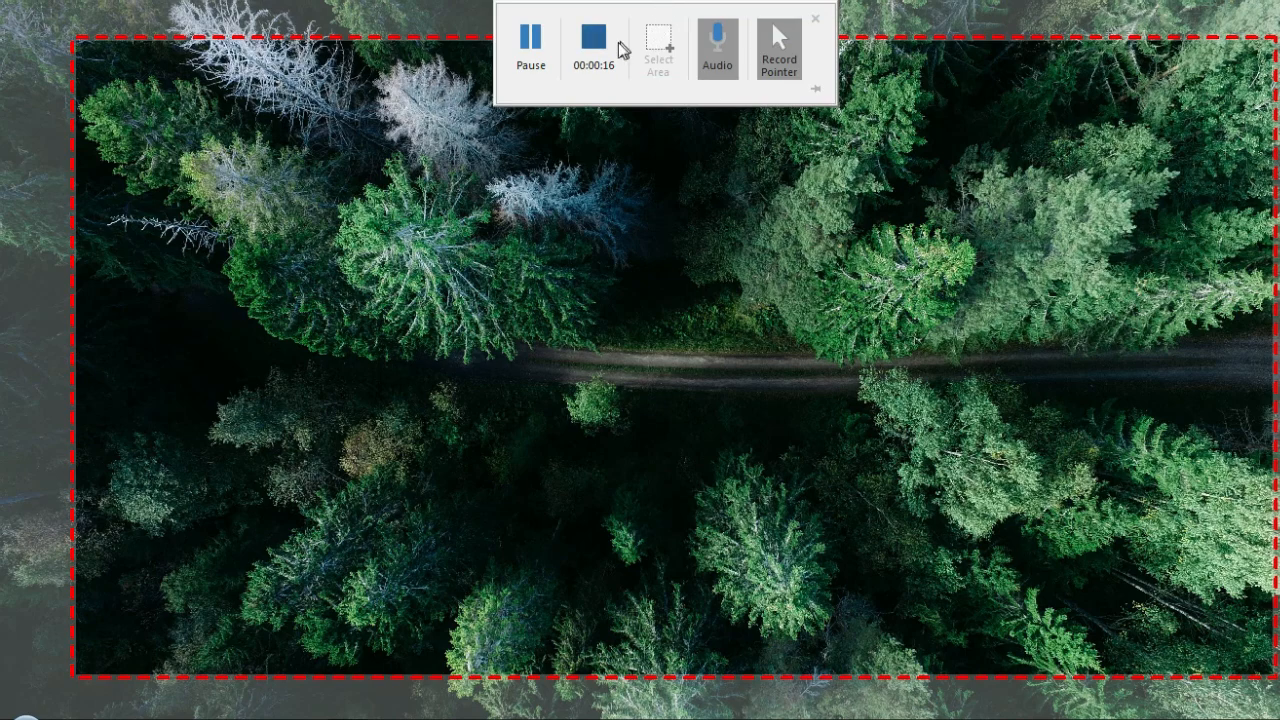
left_click(596, 48)
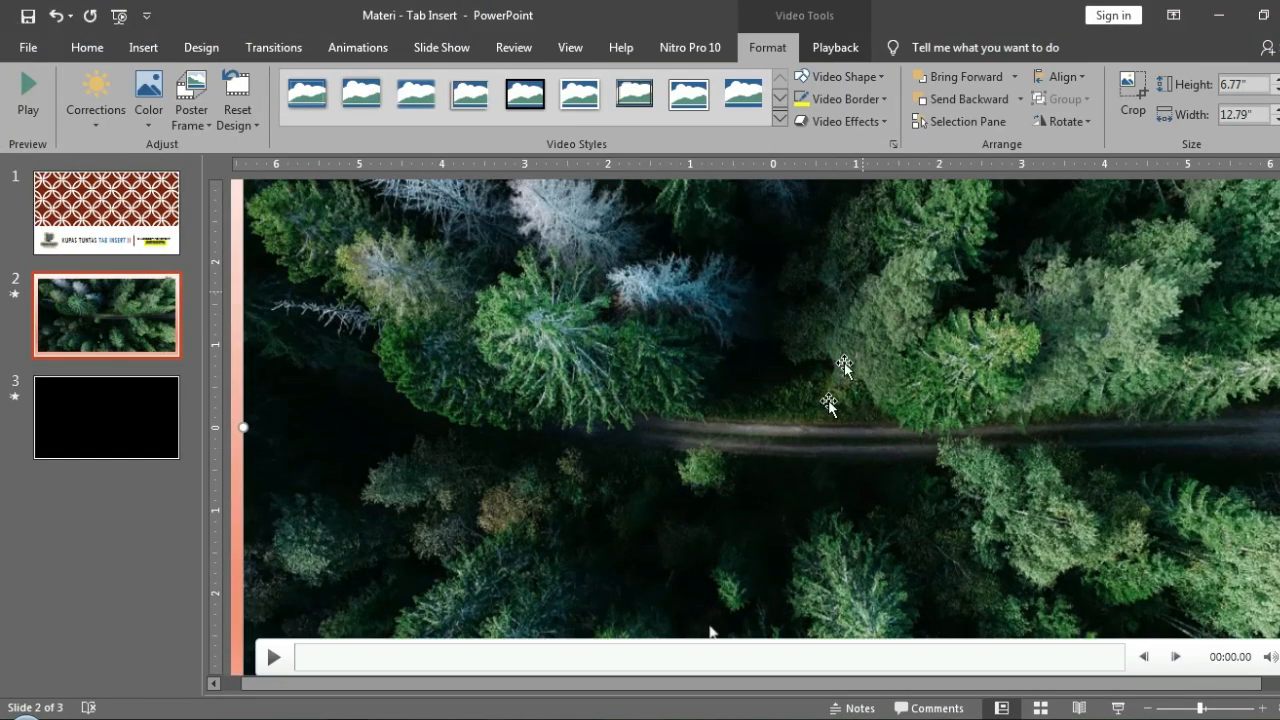
Play the screen recording on slide 2 and display the commands for inserting objects again.
left_click(271, 662)
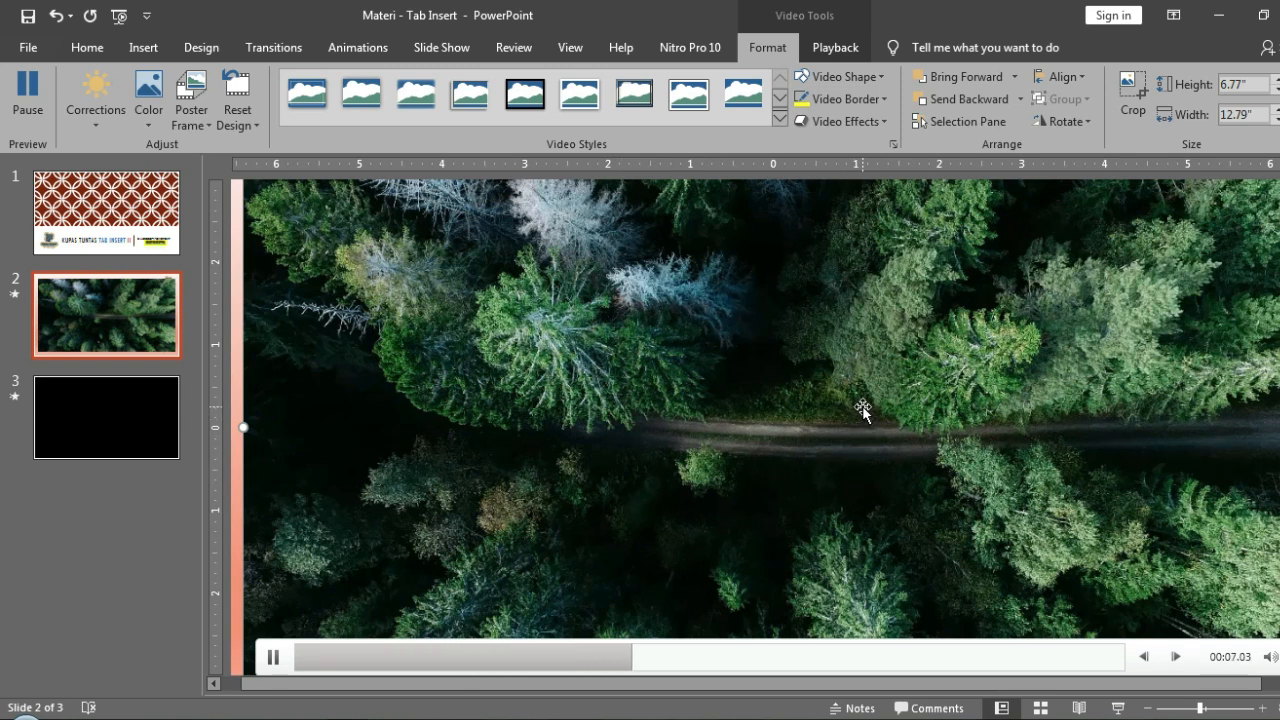
left_click(836, 441)
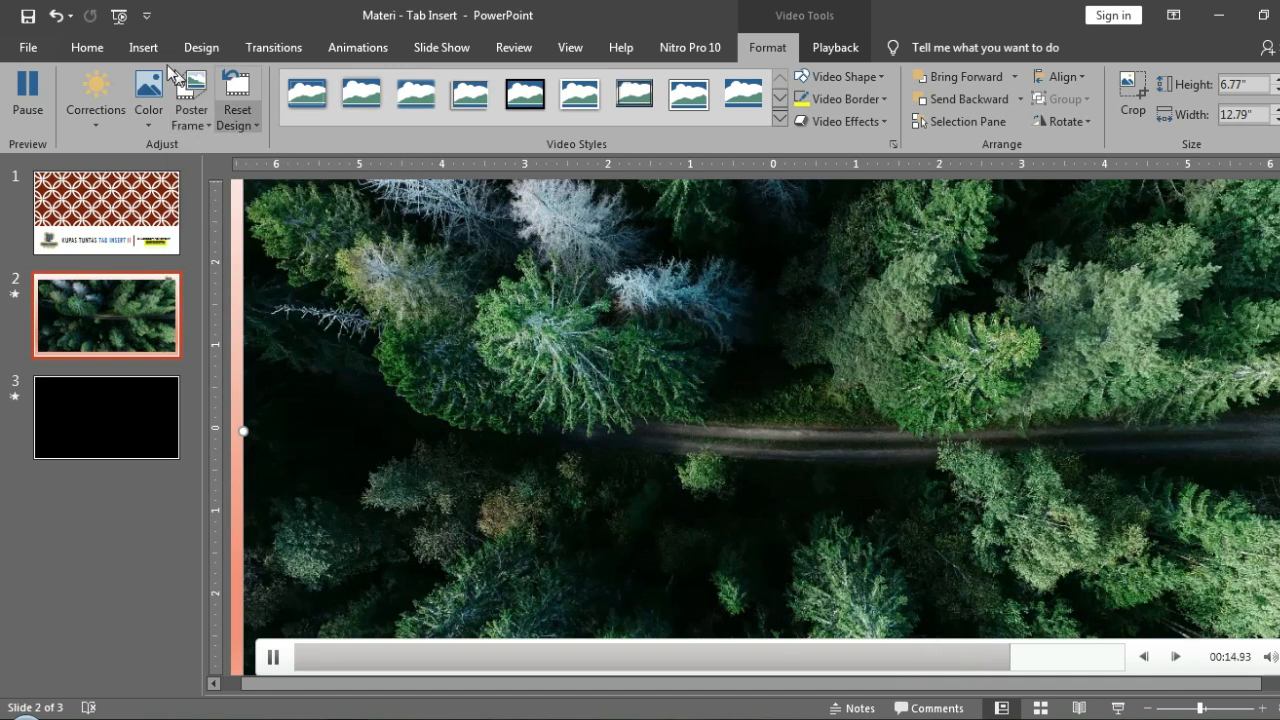
left_click(143, 47)
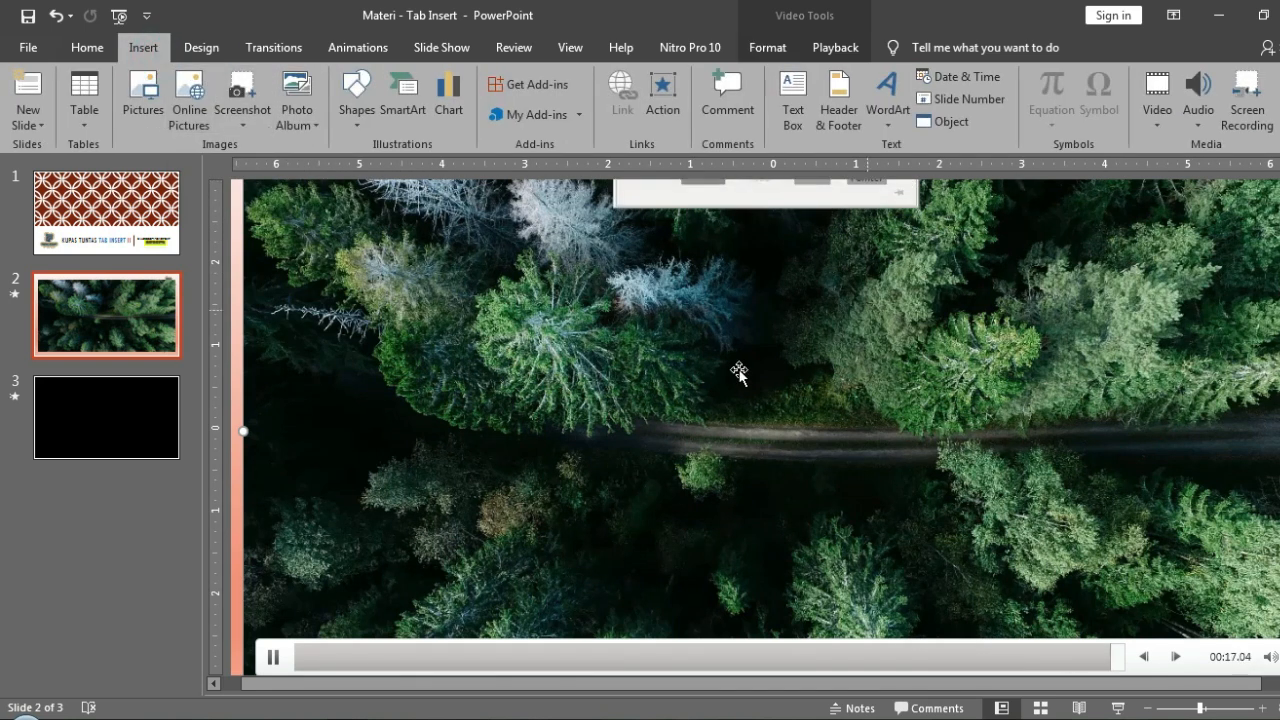